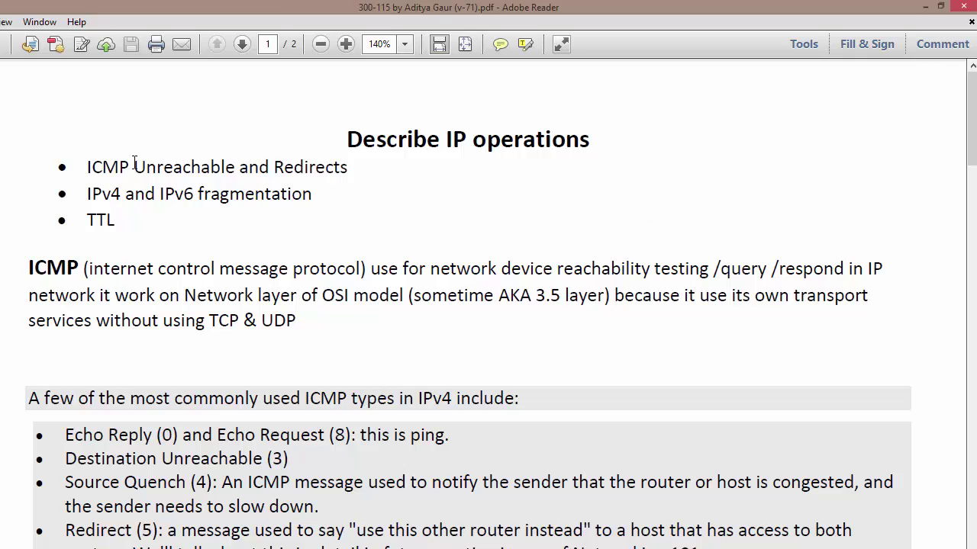
# Highlight the ICMP Unreachable and Redirects topics in the PDF, and switch to the ICMP network diagram in Paint
pyautogui.moveTo(85, 161); pyautogui.dragTo(213, 164)
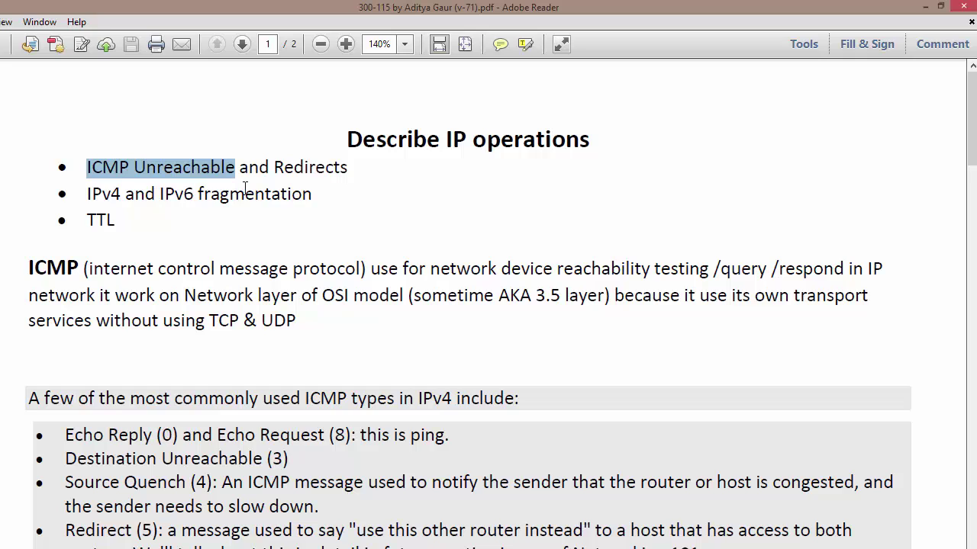
pyautogui.moveTo(273, 166); pyautogui.dragTo(352, 167)
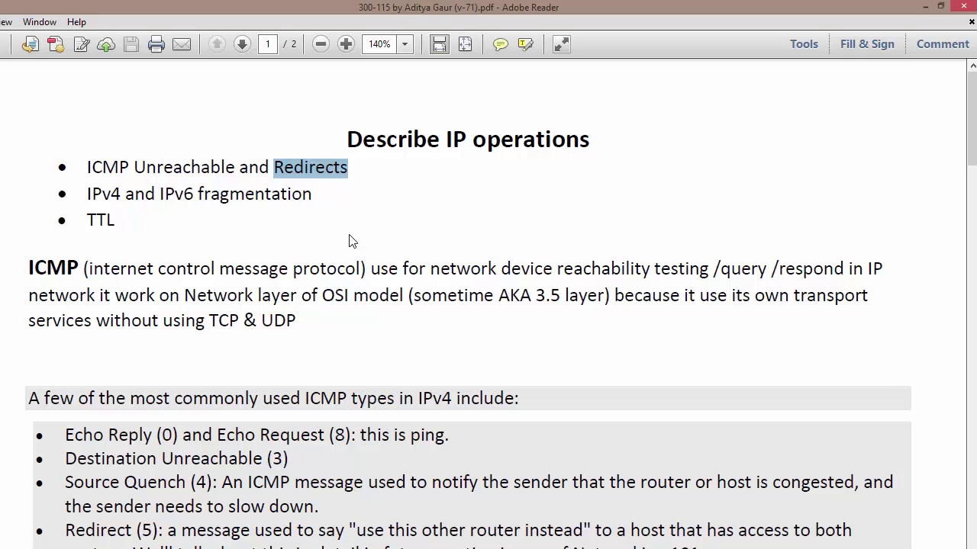
pyautogui.click(924, 6)
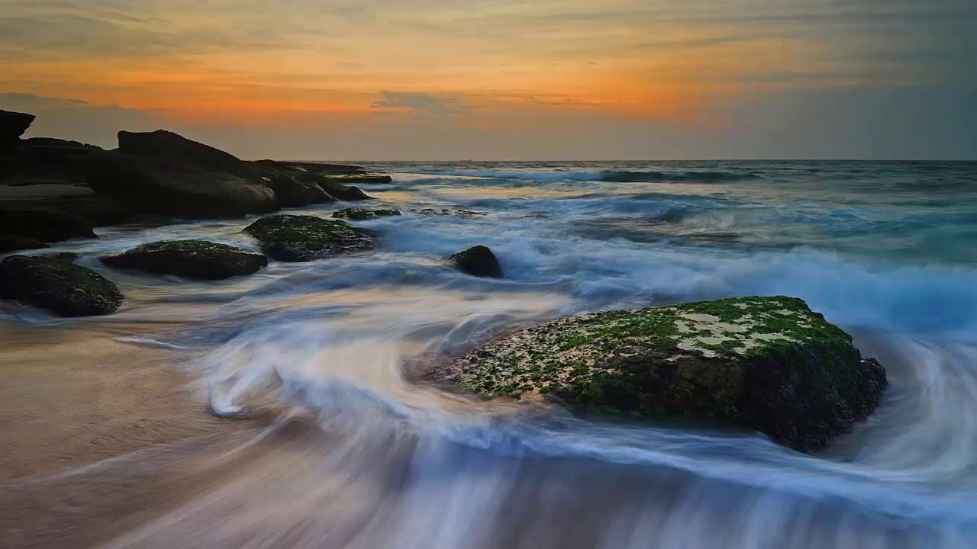
pyautogui.hotkey('alt', 'Tab')
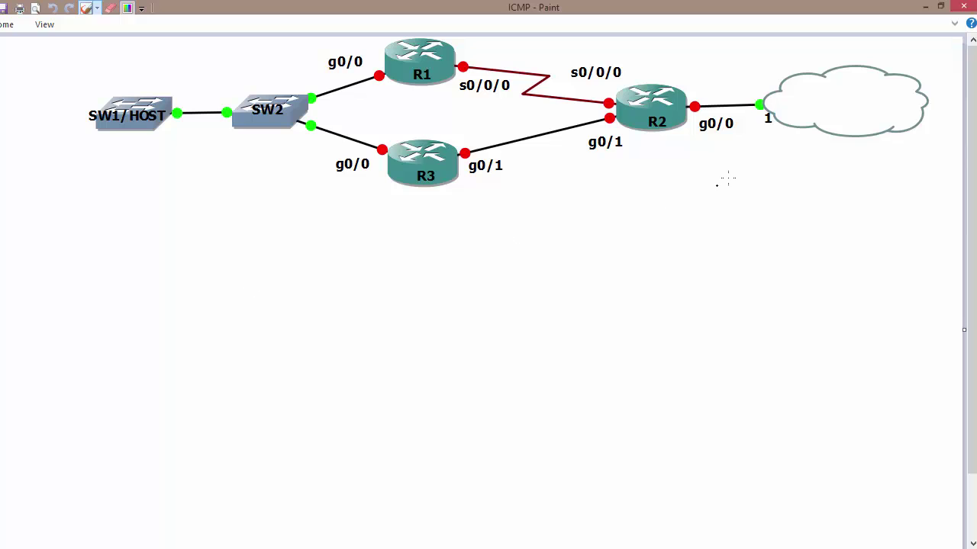
# Handwrite "In" inside the cloud and the address 8.8.8.8 beneath it
pyautogui.moveTo(807, 91)
pyautogui.mouseDown()
pyautogui.moveTo(804, 120)
pyautogui.moveTo(815, 92)
pyautogui.moveTo(837, 114)
pyautogui.mouseUp()
pyautogui.moveTo(812, 158)
pyautogui.mouseDown()
pyautogui.moveTo(814, 144)
pyautogui.moveTo(868, 164)
pyautogui.moveTo(877, 142)
pyautogui.moveTo(871, 156)
pyautogui.moveTo(901, 162)
pyautogui.moveTo(910, 138)
pyautogui.moveTo(903, 158)
pyautogui.mouseUp()
pyautogui.click(827, 159)
pyautogui.click(860, 159)
pyautogui.click(888, 154)
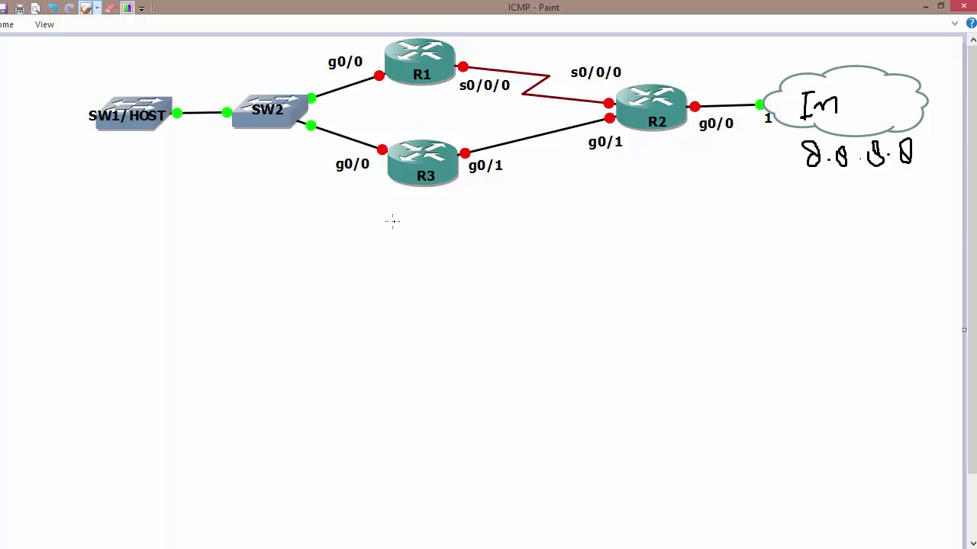
# Sketch a computer monitor over SW1/HOST and handwrite "CS/W" beneath it
pyautogui.moveTo(103, 83)
pyautogui.mouseDown()
pyautogui.moveTo(91, 79)
pyautogui.moveTo(79, 140)
pyautogui.moveTo(137, 168)
pyautogui.mouseUp()
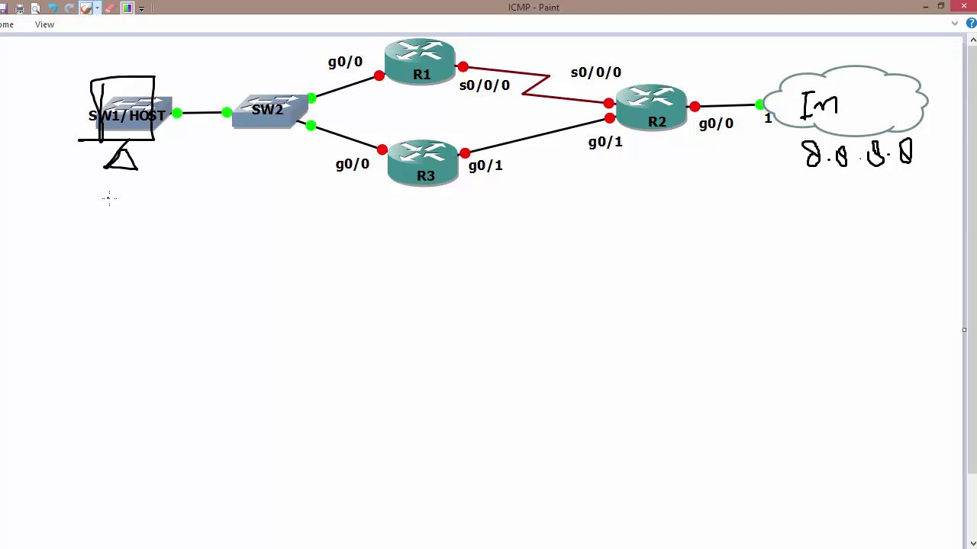
pyautogui.moveTo(105, 197)
pyautogui.mouseDown()
pyautogui.moveTo(123, 220)
pyautogui.moveTo(158, 197)
pyautogui.mouseUp()
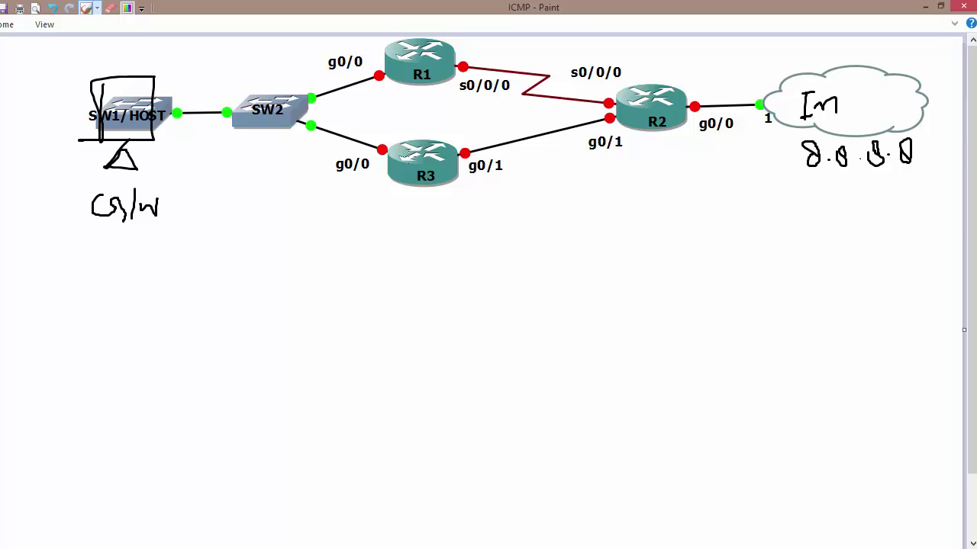
pyautogui.moveTo(403, 100); pyautogui.dragTo(439, 89)
pyautogui.moveTo(397, 200); pyautogui.dragTo(424, 181)
pyautogui.hotkey('ctrl', 'z')
pyautogui.hotkey('ctrl', 'z')
# Mark R3 with a check below it and a cross by its g0/0 link, and trace the path from the host to R3
pyautogui.moveTo(385, 197); pyautogui.dragTo(419, 191)
pyautogui.moveTo(369, 119)
pyautogui.mouseDown()
pyautogui.moveTo(381, 134)
pyautogui.moveTo(373, 134)
pyautogui.mouseUp()
pyautogui.moveTo(151, 138)
pyautogui.mouseDown()
pyautogui.moveTo(345, 126)
pyautogui.moveTo(424, 164)
pyautogui.moveTo(437, 223)
pyautogui.mouseUp()
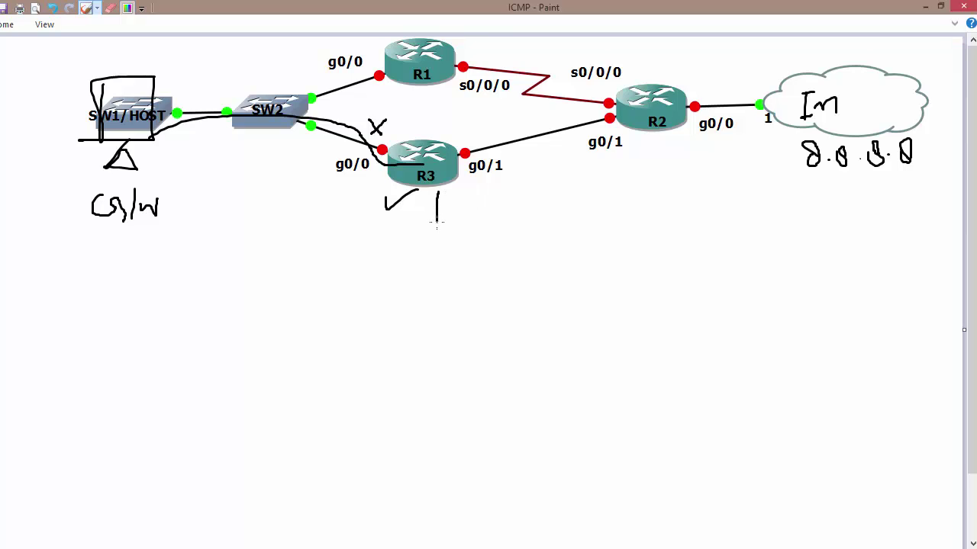
# Trace the path from R3 through R2 to the cloud and undo it
pyautogui.moveTo(441, 157)
pyautogui.mouseDown()
pyautogui.moveTo(473, 162)
pyautogui.moveTo(643, 107)
pyautogui.moveTo(794, 100)
pyautogui.moveTo(773, 113)
pyautogui.mouseUp()
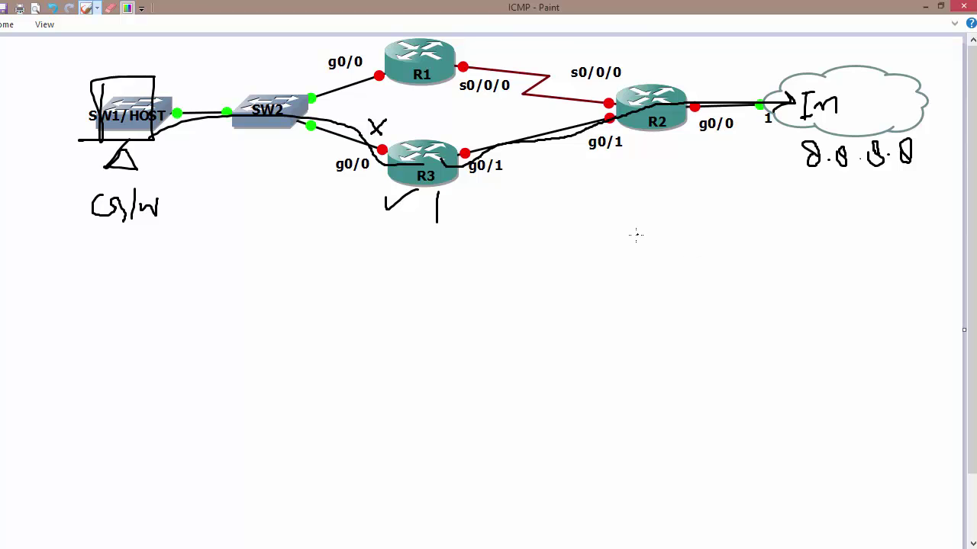
pyautogui.hotkey('ctrl', 'z')
pyautogui.hotkey('ctrl', 'z')
pyautogui.hotkey('ctrl', 'z')
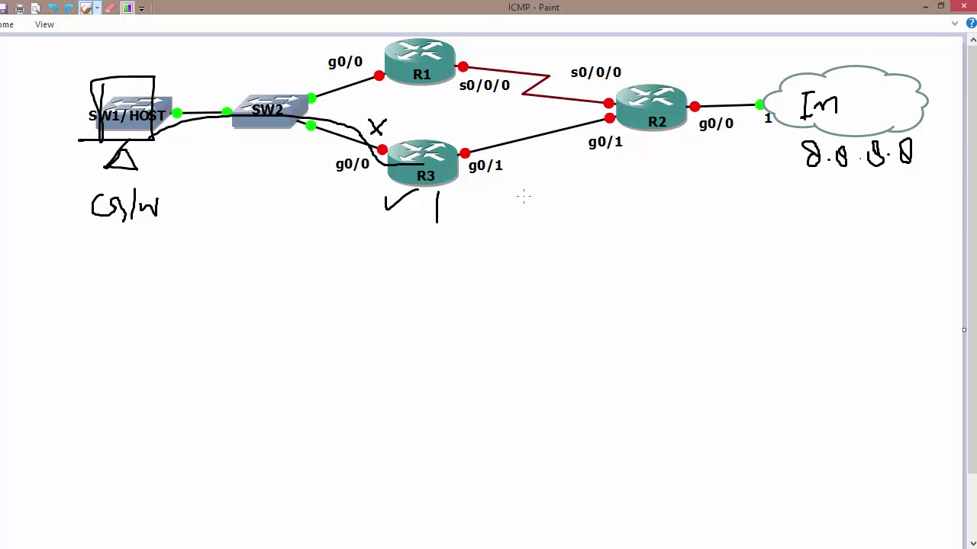
# Cross out the R3–R2 link, circle R3's label, and trace the detour from R3 back through SW2, R1 and R2 to the cloud
pyautogui.moveTo(502, 127)
pyautogui.mouseDown()
pyautogui.moveTo(535, 151)
pyautogui.moveTo(513, 161)
pyautogui.mouseUp()
pyautogui.moveTo(426, 166)
pyautogui.mouseDown()
pyautogui.moveTo(452, 179)
pyautogui.moveTo(441, 174)
pyautogui.mouseUp()
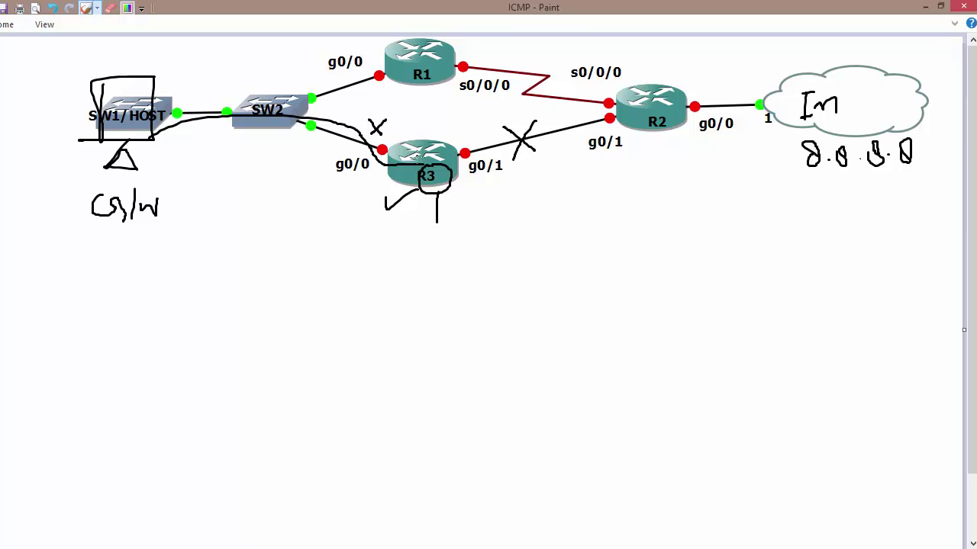
pyautogui.moveTo(416, 159)
pyautogui.mouseDown()
pyautogui.moveTo(320, 128)
pyautogui.moveTo(397, 67)
pyautogui.moveTo(552, 69)
pyautogui.moveTo(630, 99)
pyautogui.moveTo(796, 94)
pyautogui.mouseUp()
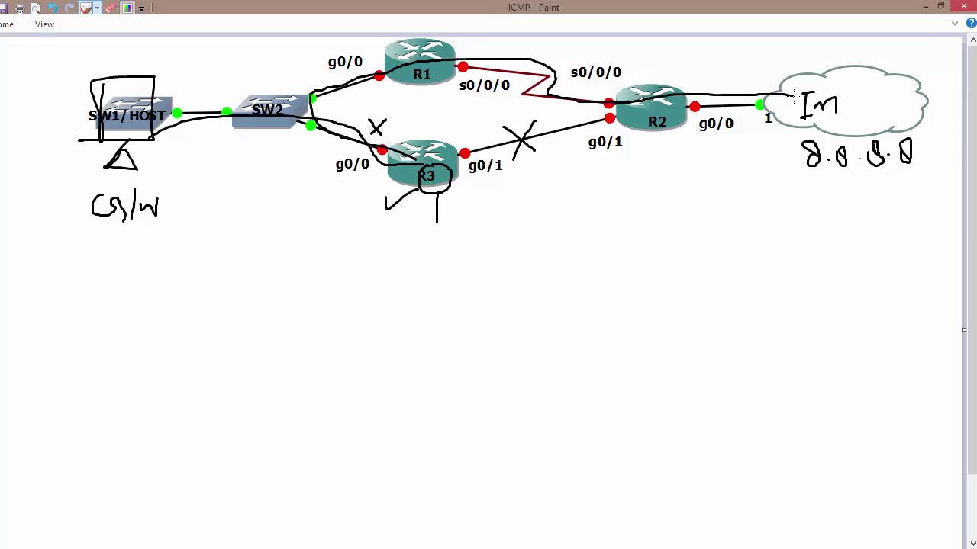
pyautogui.moveTo(215, 52)
pyautogui.mouseDown()
pyautogui.moveTo(174, 74)
pyautogui.moveTo(188, 74)
pyautogui.mouseUp()
# Undo the path strokes and the R3–R2 link markings, keeping the check and cross beside R3
pyautogui.hotkey('ctrl', 'z')
pyautogui.hotkey('ctrl', 'z')
pyautogui.hotkey('ctrl', 'z')
pyautogui.hotkey('ctrl', 'z')
pyautogui.hotkey('ctrl', 'z')
pyautogui.hotkey('ctrl', 'z')
pyautogui.hotkey('ctrl', 'z')
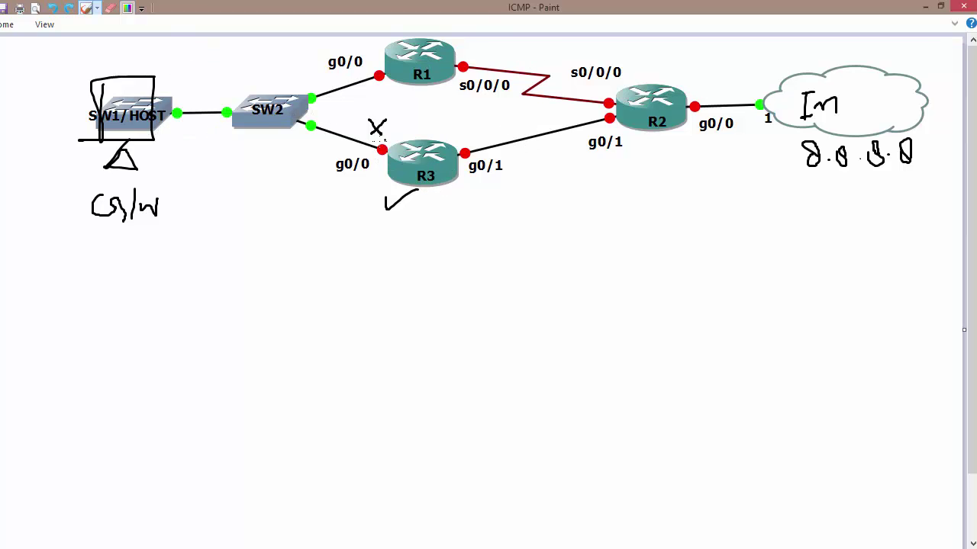
# Mark R3's g0/0 link with a bolder cross and an arrowed path from the host, and underline the 8.8.8.8 address
pyautogui.moveTo(366, 120)
pyautogui.mouseDown()
pyautogui.moveTo(384, 136)
pyautogui.moveTo(367, 140)
pyautogui.mouseUp()
pyautogui.moveTo(136, 140)
pyautogui.mouseDown()
pyautogui.moveTo(162, 105)
pyautogui.moveTo(273, 103)
pyautogui.moveTo(325, 138)
pyautogui.moveTo(380, 155)
pyautogui.moveTo(391, 144)
pyautogui.moveTo(391, 166)
pyautogui.mouseUp()
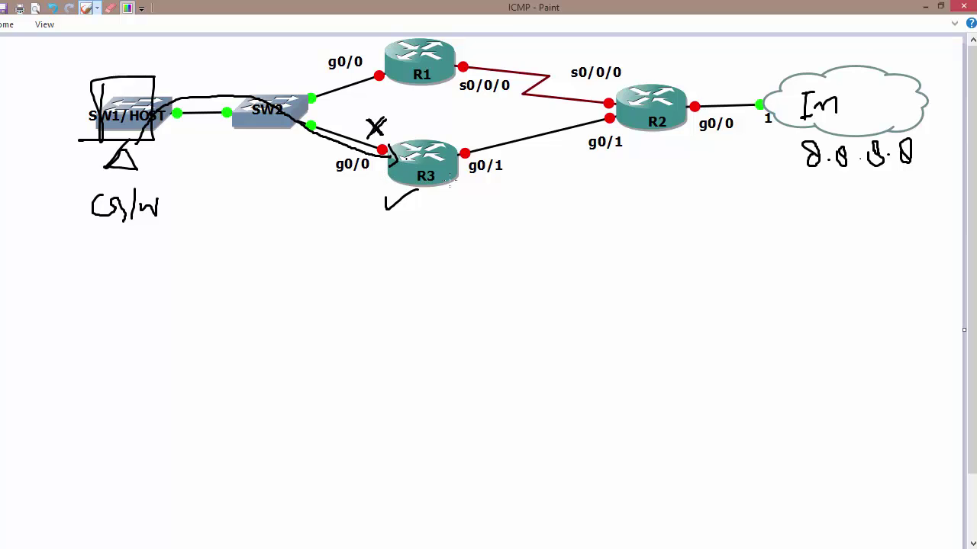
pyautogui.moveTo(805, 174); pyautogui.dragTo(919, 174)
# Trace the path from R3 back through SW2, R1 and R2 to the cloud, and box the 8.8.8.8 address
pyautogui.moveTo(401, 155)
pyautogui.mouseDown()
pyautogui.moveTo(333, 146)
pyautogui.moveTo(297, 96)
pyautogui.moveTo(404, 63)
pyautogui.moveTo(817, 110)
pyautogui.moveTo(801, 124)
pyautogui.mouseUp()
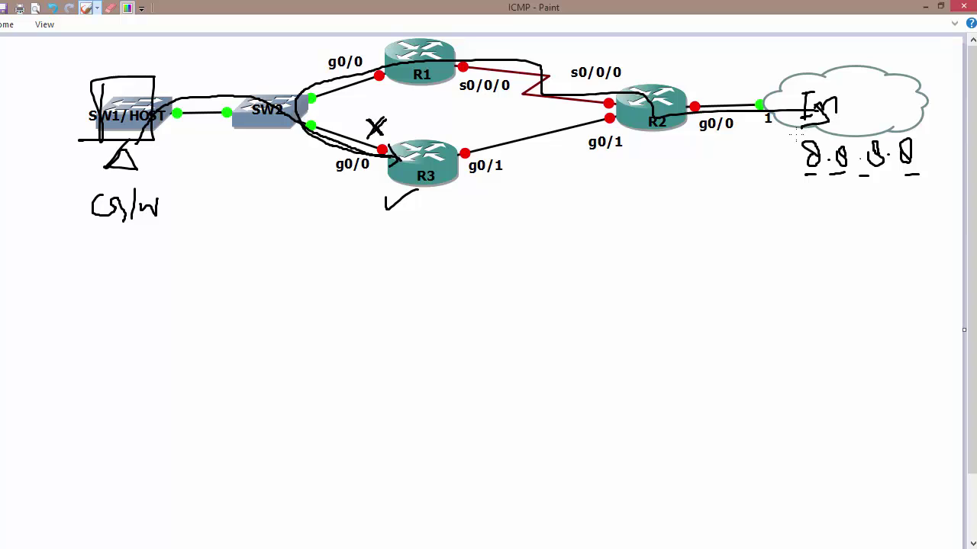
pyautogui.moveTo(443, 191)
pyautogui.mouseDown()
pyautogui.moveTo(449, 227)
pyautogui.moveTo(471, 230)
pyautogui.mouseUp()
pyautogui.moveTo(784, 151)
pyautogui.mouseDown()
pyautogui.moveTo(960, 143)
pyautogui.moveTo(815, 181)
pyautogui.mouseUp()
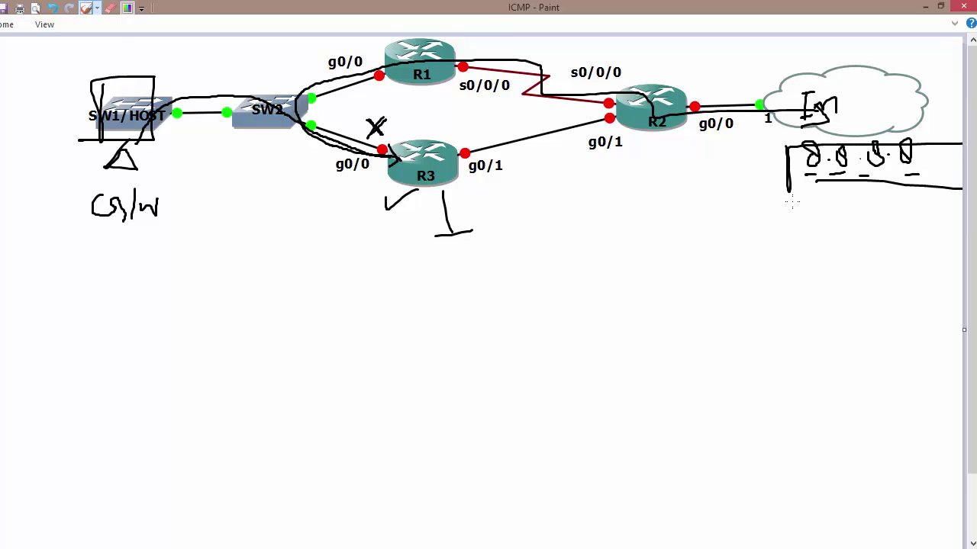
# Draw a cross beside R3's check mark, and loop and path strokes from the host around SW2 to R3 and on to the cloud
pyautogui.moveTo(345, 193); pyautogui.dragTo(369, 213)
pyautogui.moveTo(368, 185); pyautogui.dragTo(356, 217)
pyautogui.moveTo(143, 93)
pyautogui.mouseDown()
pyautogui.moveTo(292, 42)
pyautogui.moveTo(379, 86)
pyautogui.moveTo(339, 218)
pyautogui.moveTo(156, 127)
pyautogui.mouseUp()
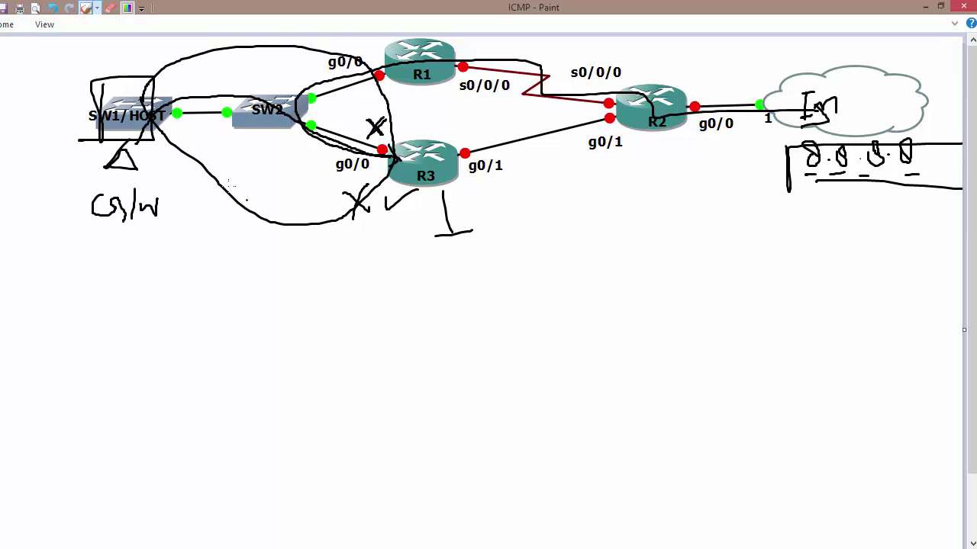
pyautogui.moveTo(149, 120); pyautogui.dragTo(392, 162)
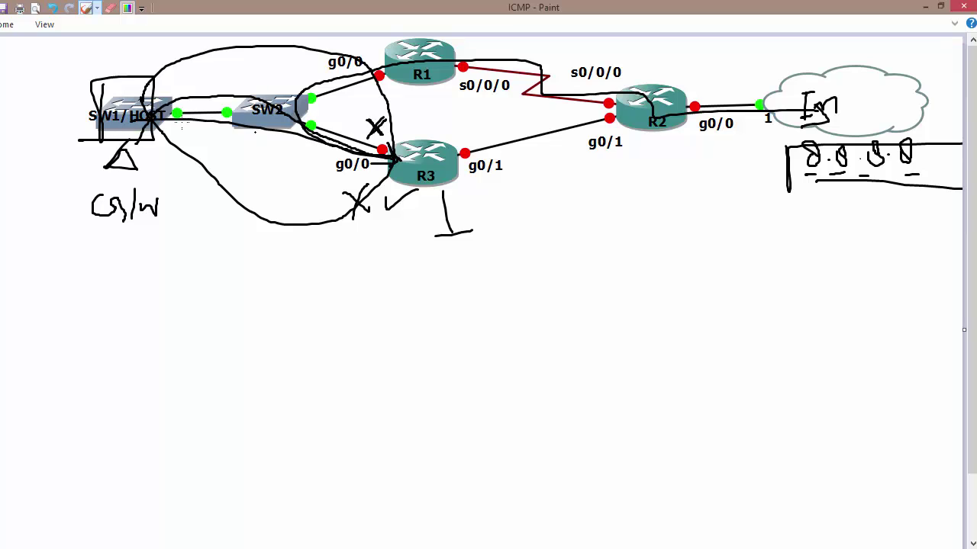
pyautogui.moveTo(137, 103)
pyautogui.mouseDown()
pyautogui.moveTo(394, 51)
pyautogui.moveTo(541, 90)
pyautogui.moveTo(773, 109)
pyautogui.mouseUp()
# Undo the recent strokes back to the arrowed host-to-R3 path and the first underlines of 8.8.8.8
pyautogui.hotkey('ctrl', 'z')
pyautogui.hotkey('ctrl', 'z')
pyautogui.hotkey('ctrl', 'z')
pyautogui.hotkey('ctrl', 'z')
pyautogui.hotkey('ctrl', 'z')
pyautogui.hotkey('ctrl', 'z')
pyautogui.hotkey('ctrl', 'z')
pyautogui.hotkey('ctrl', 'z')
pyautogui.hotkey('ctrl', 'z')
pyautogui.hotkey('ctrl', 'z')
pyautogui.hotkey('ctrl', 'z')
pyautogui.hotkey('ctrl', 'z')
pyautogui.hotkey('ctrl', 'z')
pyautogui.hotkey('ctrl', 'z')
pyautogui.hotkey('ctrl', 'z')
pyautogui.hotkey('ctrl', 'z')
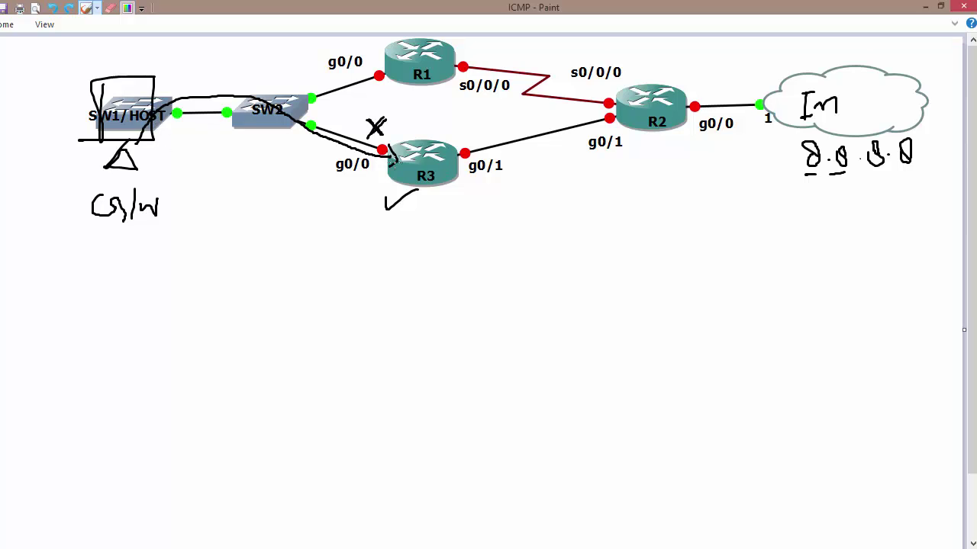
# Trace the host's path through R1 and R2 to the cloud, and draw comparison paths from the host and SW2 to R1 and R3
pyautogui.moveTo(122, 99)
pyautogui.mouseDown()
pyautogui.moveTo(305, 88)
pyautogui.moveTo(428, 51)
pyautogui.moveTo(535, 96)
pyautogui.moveTo(793, 102)
pyautogui.mouseUp()
pyautogui.moveTo(347, 248)
pyautogui.mouseDown()
pyautogui.moveTo(353, 202)
pyautogui.moveTo(374, 206)
pyautogui.mouseUp()
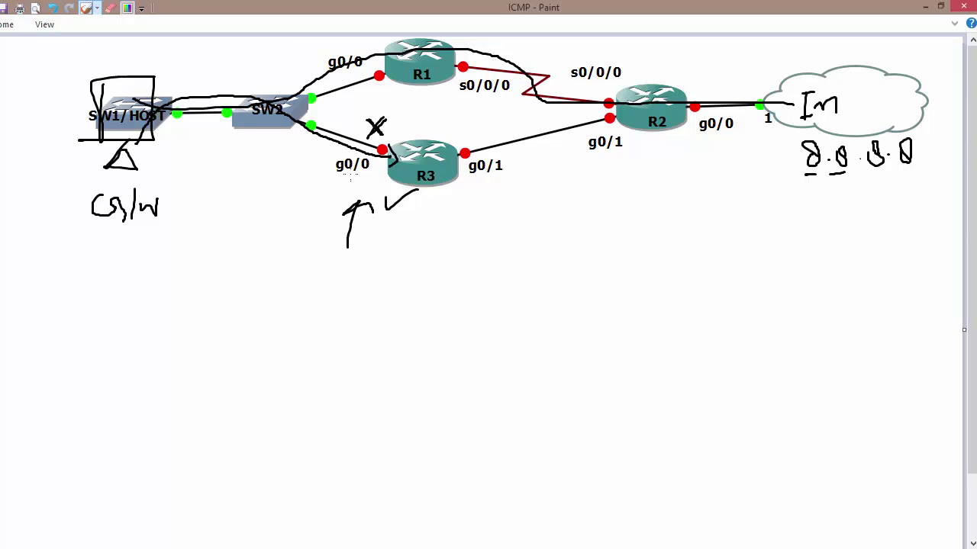
pyautogui.moveTo(131, 79); pyautogui.dragTo(418, 57)
pyautogui.moveTo(134, 131)
pyautogui.mouseDown()
pyautogui.moveTo(160, 157)
pyautogui.moveTo(422, 187)
pyautogui.mouseUp()
pyautogui.moveTo(395, 154)
pyautogui.mouseDown()
pyautogui.moveTo(424, 174)
pyautogui.moveTo(279, 111)
pyautogui.mouseUp()
pyautogui.moveTo(372, 68)
pyautogui.mouseDown()
pyautogui.moveTo(413, 55)
pyautogui.moveTo(406, 67)
pyautogui.mouseUp()
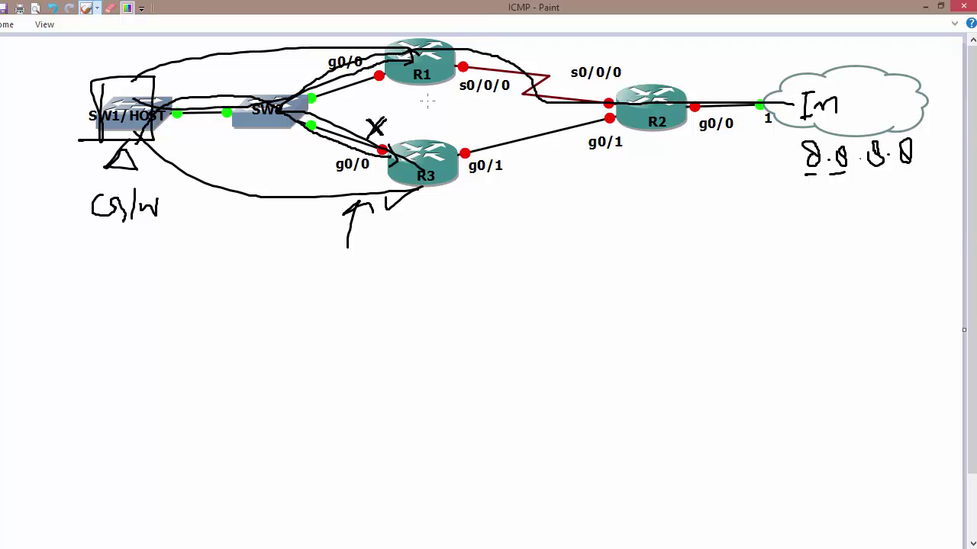
# Handwrite "ICMP" below the routers, and draw an arrow toward R1 and a large loop around SW2
pyautogui.moveTo(440, 262); pyautogui.dragTo(441, 299)
pyautogui.moveTo(433, 299); pyautogui.dragTo(463, 297)
pyautogui.moveTo(440, 262)
pyautogui.mouseDown()
pyautogui.moveTo(474, 259)
pyautogui.moveTo(500, 292)
pyautogui.moveTo(544, 259)
pyautogui.moveTo(545, 281)
pyautogui.mouseUp()
pyautogui.moveTo(564, 277)
pyautogui.mouseDown()
pyautogui.moveTo(563, 244)
pyautogui.moveTo(566, 253)
pyautogui.mouseUp()
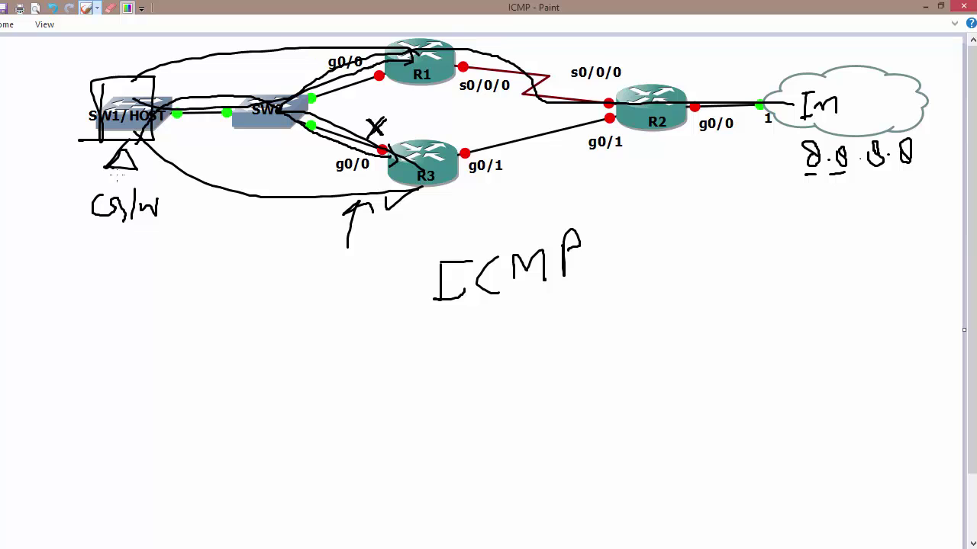
pyautogui.moveTo(228, 77); pyautogui.dragTo(336, 65)
pyautogui.moveTo(164, 104)
pyautogui.mouseDown()
pyautogui.moveTo(330, 43)
pyautogui.moveTo(340, 195)
pyautogui.moveTo(180, 108)
pyautogui.mouseUp()
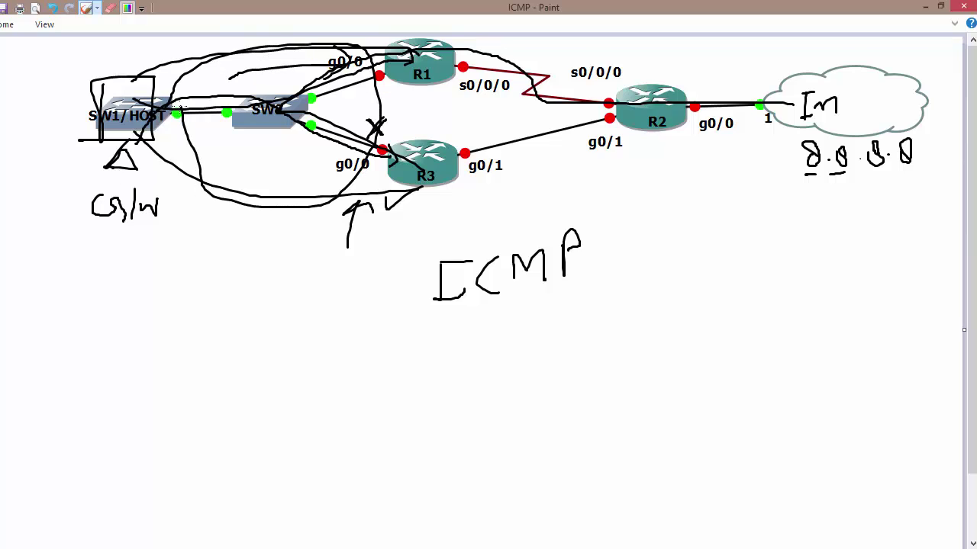
# Undo the loop, the ICMP lettering and the added paths, keeping the arrowed host-to-R3 path
pyautogui.hotkey('ctrl', 'z')
pyautogui.hotkey('ctrl', 'z')
pyautogui.hotkey('ctrl', 'z')
pyautogui.hotkey('ctrl', 'z')
pyautogui.hotkey('ctrl', 'z')
pyautogui.hotkey('ctrl', 'z')
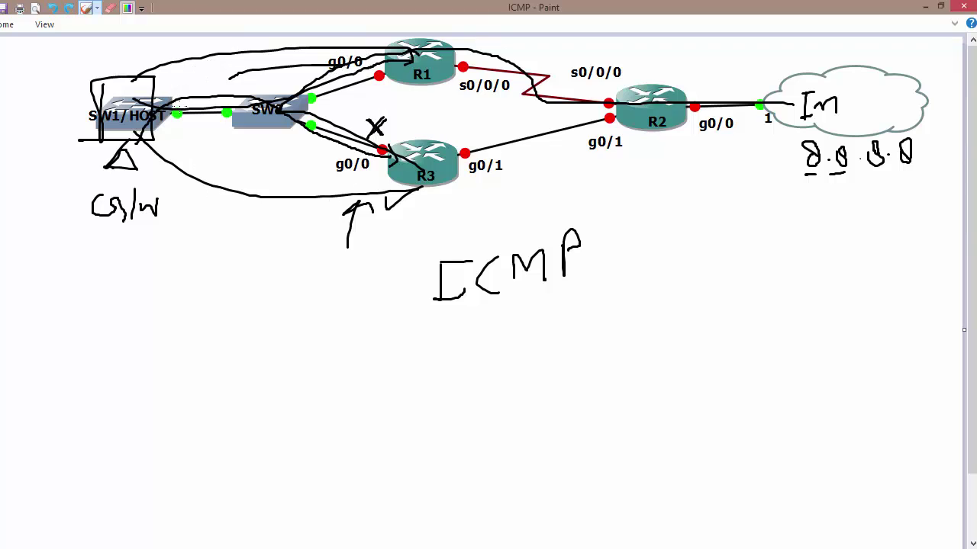
pyautogui.hotkey('ctrl', 'z')
pyautogui.hotkey('ctrl', 'z')
pyautogui.hotkey('ctrl', 'z')
pyautogui.hotkey('ctrl', 'z')
pyautogui.hotkey('ctrl', 'z')
pyautogui.hotkey('ctrl', 'z')
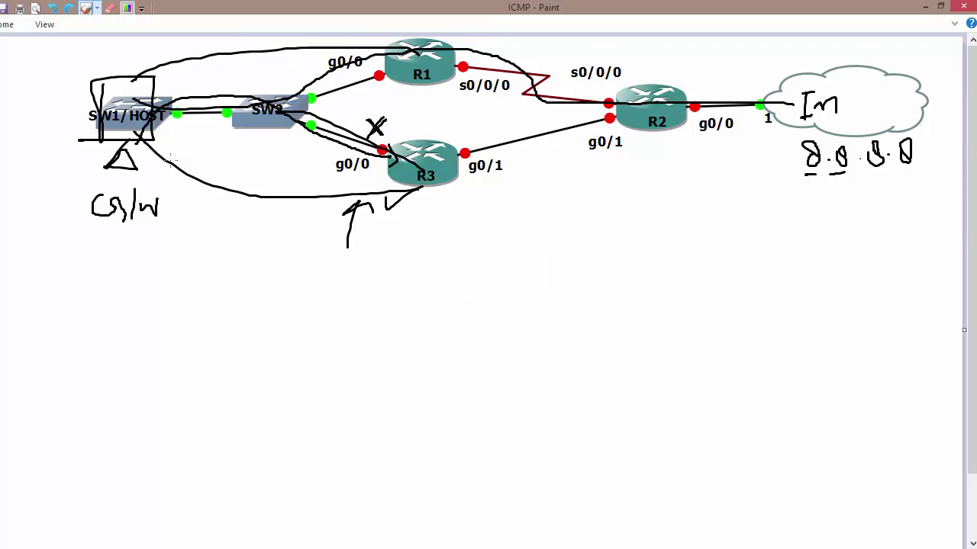
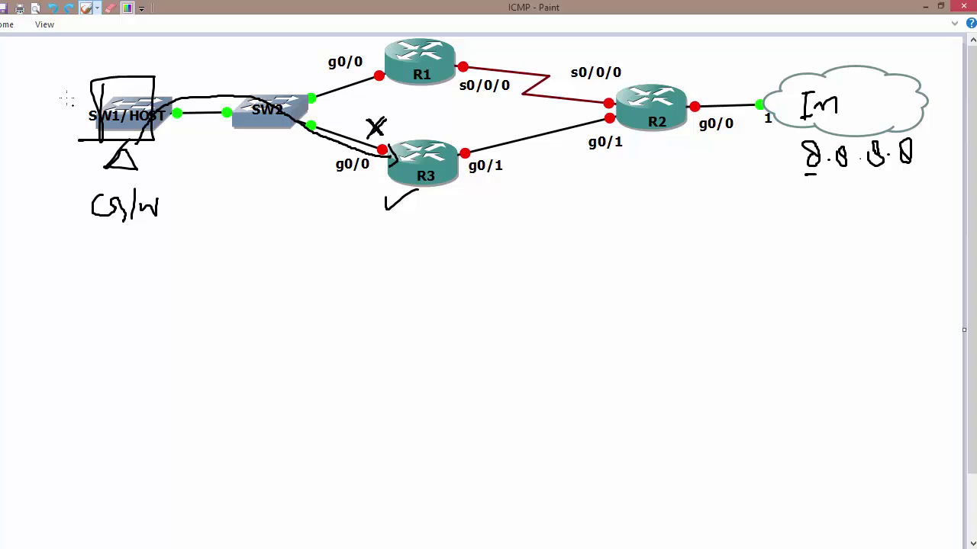
# Draw an arrowed path from the host to R1, and cross out the check mark below R3
pyautogui.moveTo(137, 124)
pyautogui.mouseDown()
pyautogui.moveTo(222, 77)
pyautogui.moveTo(416, 78)
pyautogui.mouseUp()
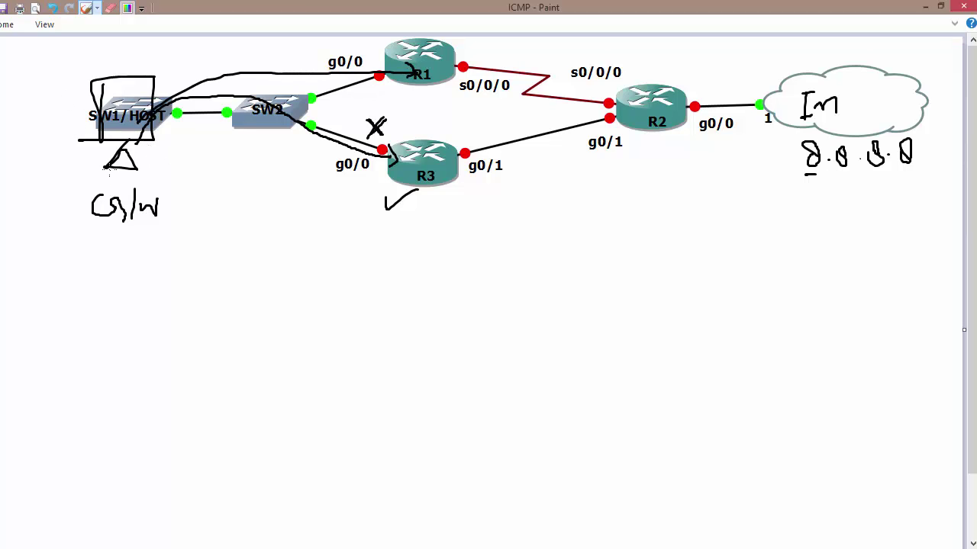
pyautogui.moveTo(379, 199)
pyautogui.mouseDown()
pyautogui.moveTo(410, 196)
pyautogui.moveTo(394, 226)
pyautogui.mouseUp()
# Trace the host's path through R1 and R2 to the cloud, and underline and encircle the 8.8.8.8 address
pyautogui.moveTo(792, 179); pyautogui.dragTo(930, 179)
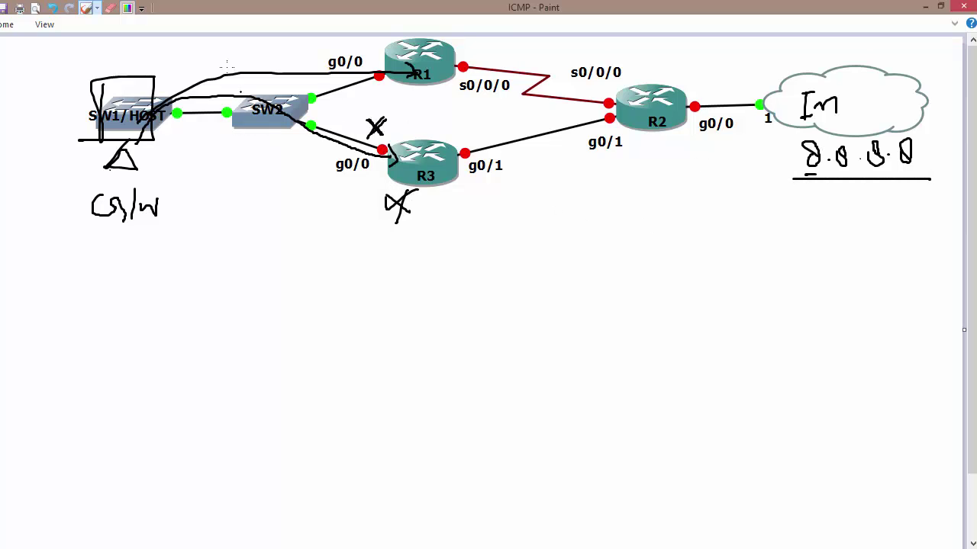
pyautogui.moveTo(147, 112)
pyautogui.mouseDown()
pyautogui.moveTo(241, 75)
pyautogui.moveTo(435, 74)
pyautogui.moveTo(526, 96)
pyautogui.moveTo(675, 102)
pyautogui.moveTo(800, 101)
pyautogui.moveTo(797, 87)
pyautogui.moveTo(795, 109)
pyautogui.mouseUp()
pyautogui.moveTo(798, 173)
pyautogui.mouseDown()
pyautogui.moveTo(814, 135)
pyautogui.moveTo(848, 192)
pyautogui.moveTo(795, 180)
pyautogui.mouseUp()
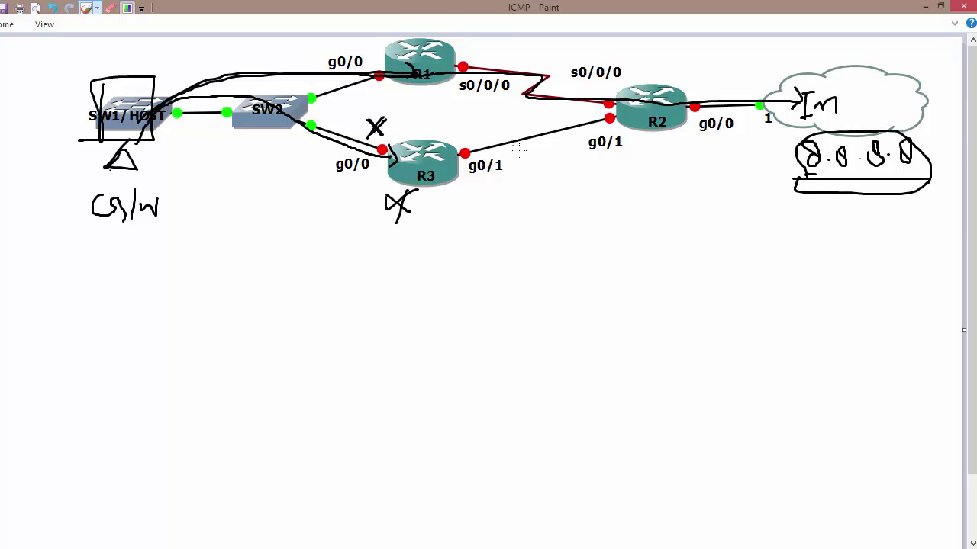
# Place a check mark on the R3–R2 link, and draw an arrow from R3 to a handwritten note below it
pyautogui.moveTo(512, 144); pyautogui.dragTo(563, 109)
pyautogui.moveTo(401, 175)
pyautogui.mouseDown()
pyautogui.moveTo(414, 240)
pyautogui.moveTo(487, 257)
pyautogui.mouseUp()
pyautogui.moveTo(456, 205)
pyautogui.mouseDown()
pyautogui.moveTo(439, 246)
pyautogui.moveTo(497, 267)
pyautogui.mouseUp()
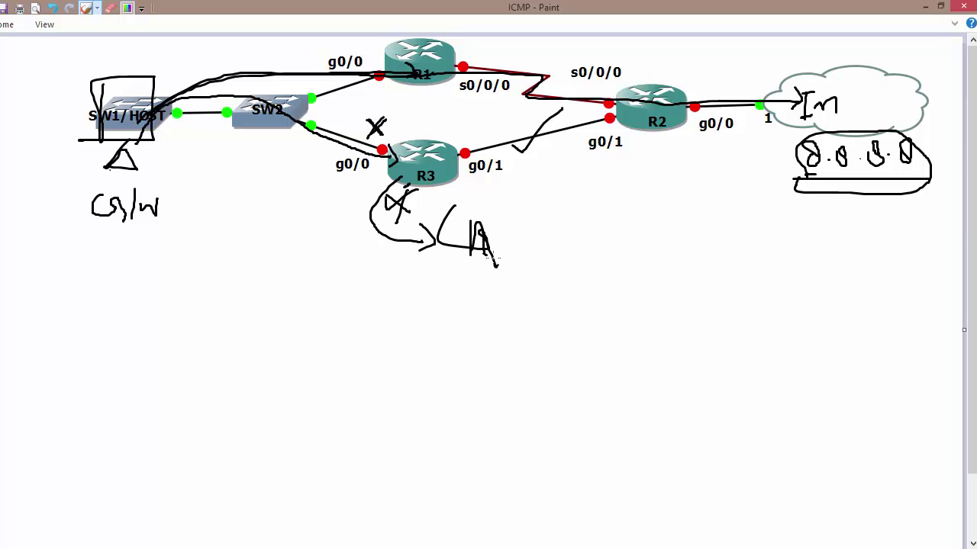
# Trace the path from the host through SW2 and R3 to R2, and mark the g0/0 links of R3 and R1
pyautogui.moveTo(164, 123)
pyautogui.mouseDown()
pyautogui.moveTo(366, 160)
pyautogui.moveTo(647, 107)
pyautogui.moveTo(656, 136)
pyautogui.mouseUp()
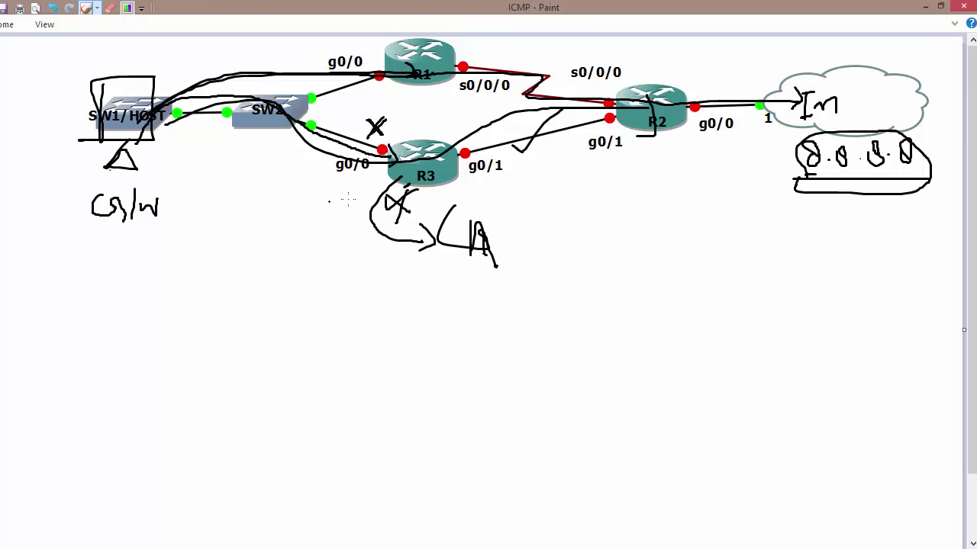
pyautogui.moveTo(348, 186); pyautogui.dragTo(389, 164)
pyautogui.moveTo(328, 115); pyautogui.dragTo(403, 86)
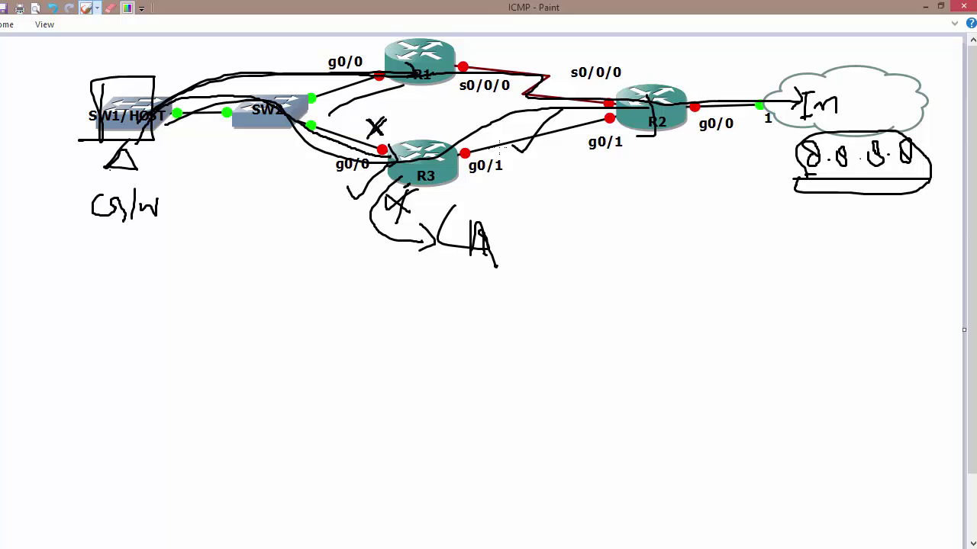
# Cross out R1's s0/0/0 link, and trace the alternate route from R1 back through SW2 and R3 to R2
pyautogui.moveTo(480, 55)
pyautogui.mouseDown()
pyautogui.moveTo(508, 93)
pyautogui.moveTo(467, 102)
pyautogui.mouseUp()
pyautogui.moveTo(622, 112); pyautogui.dragTo(452, 163)
pyautogui.moveTo(415, 72)
pyautogui.mouseDown()
pyautogui.moveTo(271, 90)
pyautogui.moveTo(418, 187)
pyautogui.moveTo(632, 139)
pyautogui.mouseUp()
pyautogui.moveTo(588, 111)
pyautogui.mouseDown()
pyautogui.moveTo(622, 121)
pyautogui.moveTo(614, 183)
pyautogui.mouseUp()
# Add check marks above the host and R1, and trace the path from R1 back through SW2 to R3
pyautogui.moveTo(120, 53); pyautogui.dragTo(159, 46)
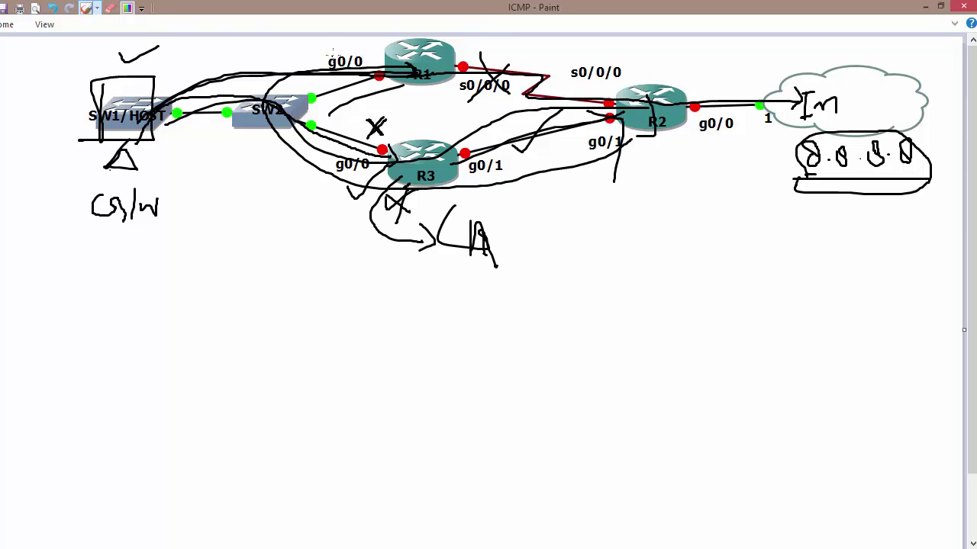
pyautogui.moveTo(361, 42); pyautogui.dragTo(395, 37)
pyautogui.moveTo(421, 71)
pyautogui.mouseDown()
pyautogui.moveTo(363, 61)
pyautogui.moveTo(348, 160)
pyautogui.moveTo(396, 155)
pyautogui.mouseUp()
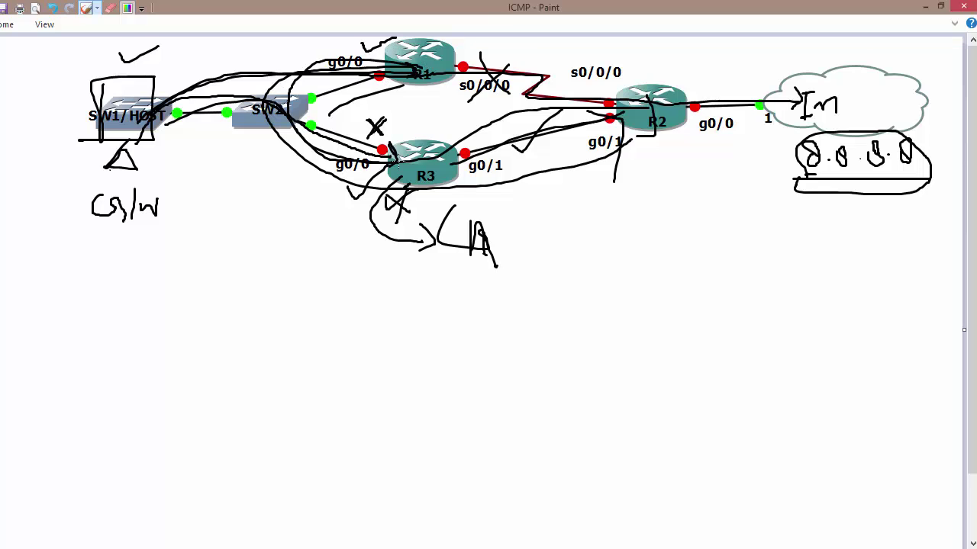
# Draw an upward arrow below R3's g0/0 label, and cross out the g0/0 links of R3 and R1
pyautogui.moveTo(329, 249)
pyautogui.mouseDown()
pyautogui.moveTo(339, 215)
pyautogui.moveTo(350, 235)
pyautogui.mouseUp()
pyautogui.moveTo(340, 162)
pyautogui.mouseDown()
pyautogui.moveTo(365, 132)
pyautogui.moveTo(317, 136)
pyautogui.moveTo(337, 76)
pyautogui.moveTo(379, 76)
pyautogui.mouseUp()
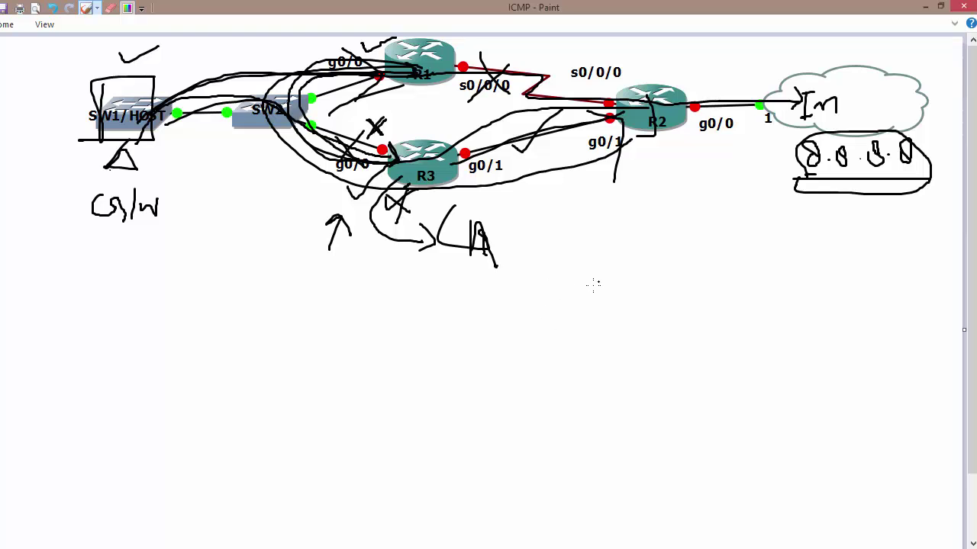
# Undo the handwritten annotations and traced traffic paths on the network diagram
pyautogui.hotkey('ctrl', 'z')
pyautogui.hotkey('ctrl', 'z')
pyautogui.hotkey('ctrl', 'z')
pyautogui.hotkey('ctrl', 'z')
pyautogui.hotkey('ctrl', 'z')
pyautogui.hotkey('ctrl', 'z')
pyautogui.hotkey('ctrl', 'z')
pyautogui.hotkey('ctrl', 'z')
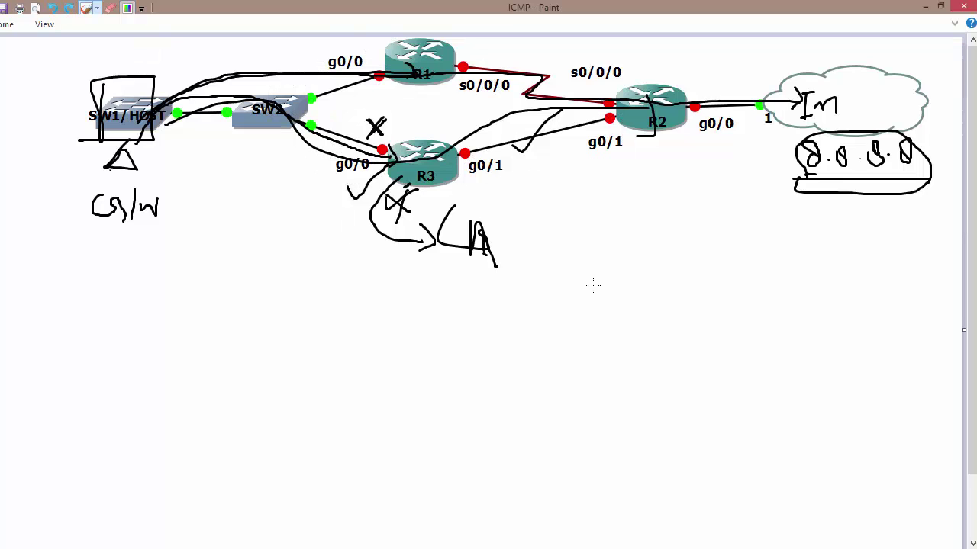
pyautogui.hotkey('ctrl', 'z')
pyautogui.hotkey('ctrl', 'z')
pyautogui.hotkey('ctrl', 'z')
pyautogui.hotkey('ctrl', 'z')
pyautogui.hotkey('ctrl', 'z')
pyautogui.hotkey('ctrl', 'z')
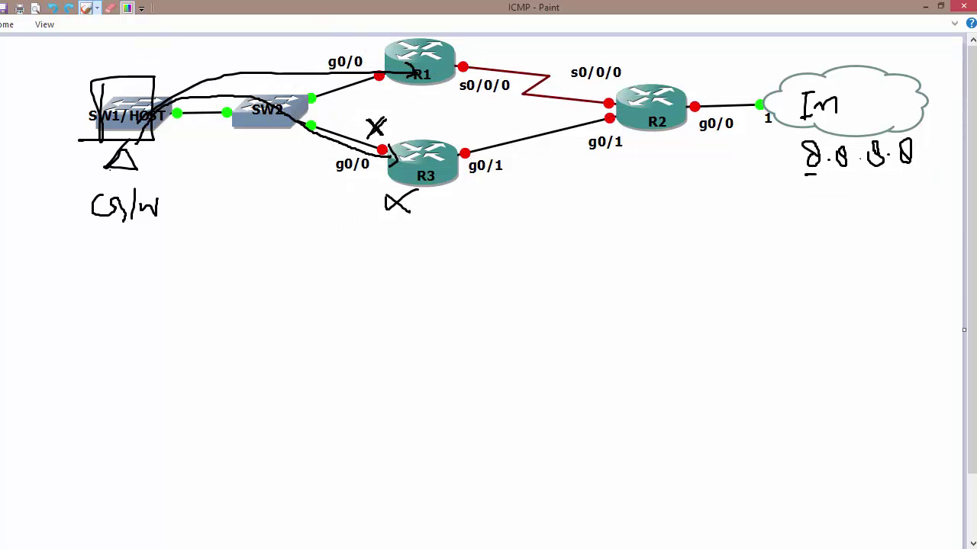
pyautogui.hotkey('ctrl', 'z')
pyautogui.hotkey('ctrl', 'z')
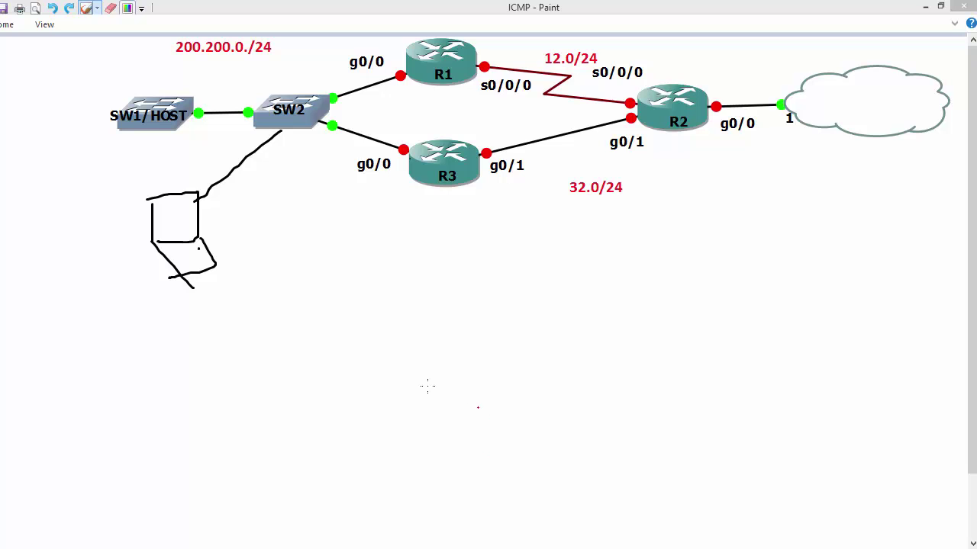
# Switch to the IANA ICMP parameters page in the browser, enlarge its window, and go to the Type 5 Redirect section
pyautogui.click(229, 496)
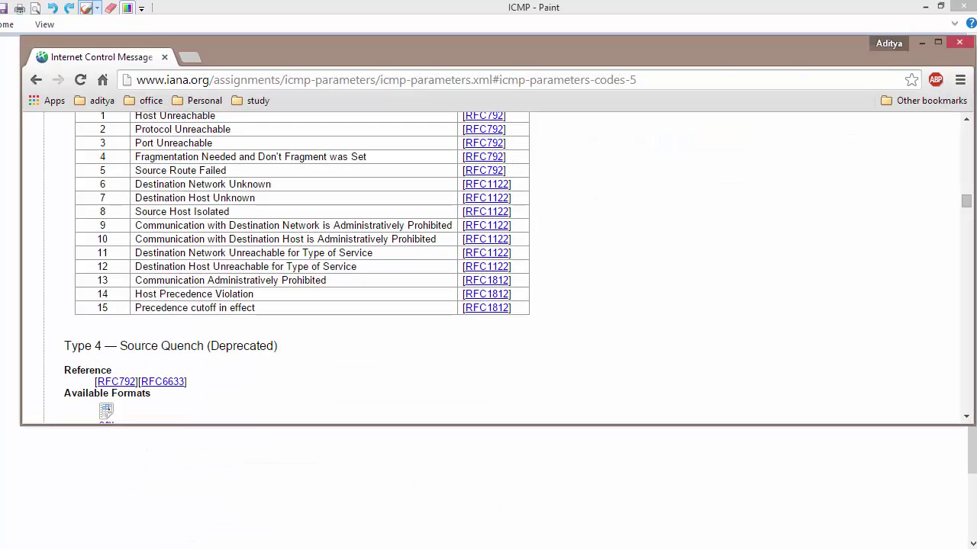
pyautogui.scroll(1, 301, 349)
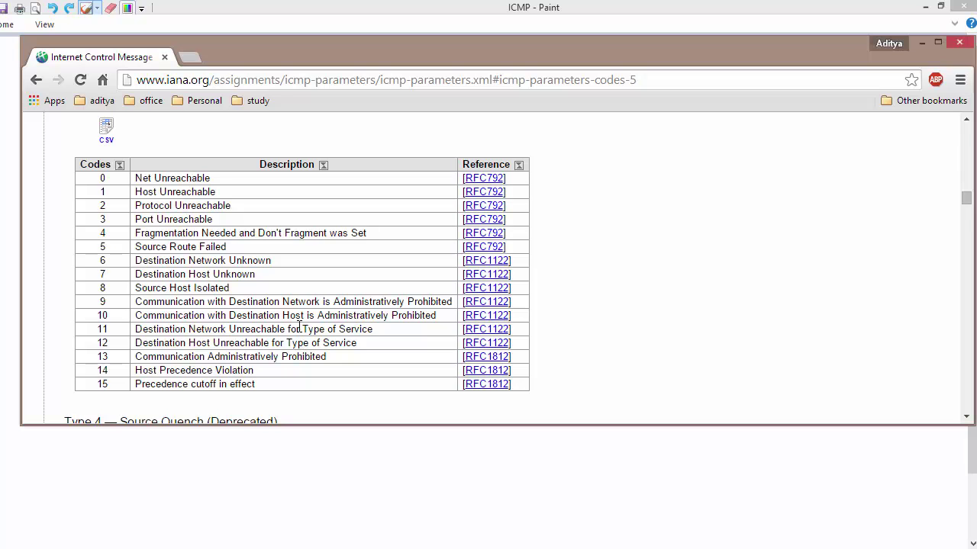
pyautogui.scroll(20, 299, 327)
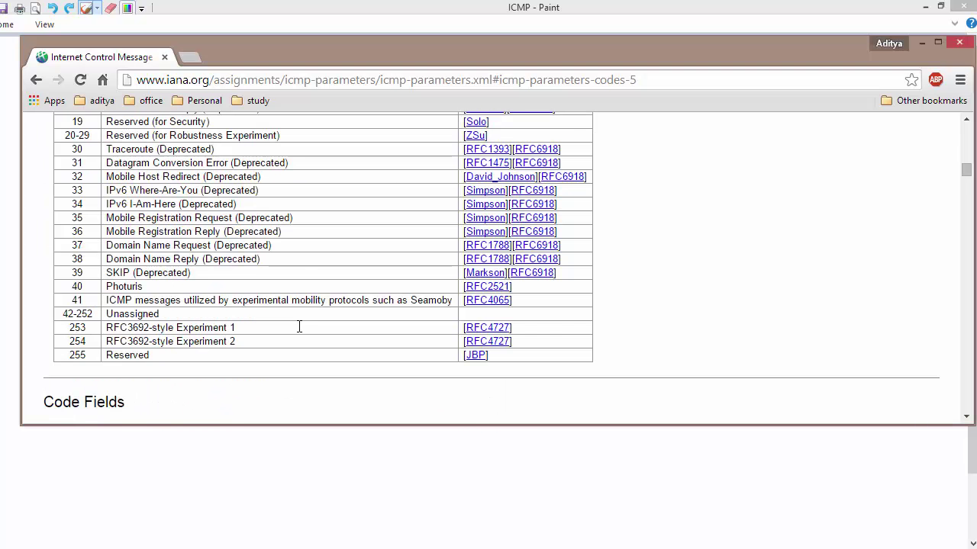
pyautogui.scroll(7, 299, 326)
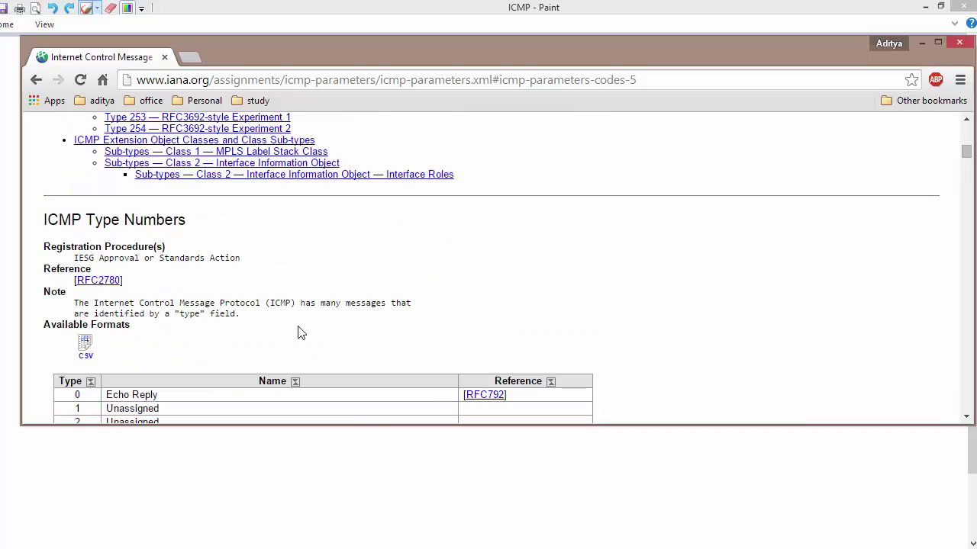
pyautogui.scroll(3, 299, 333)
pyautogui.scroll(1, 299, 334)
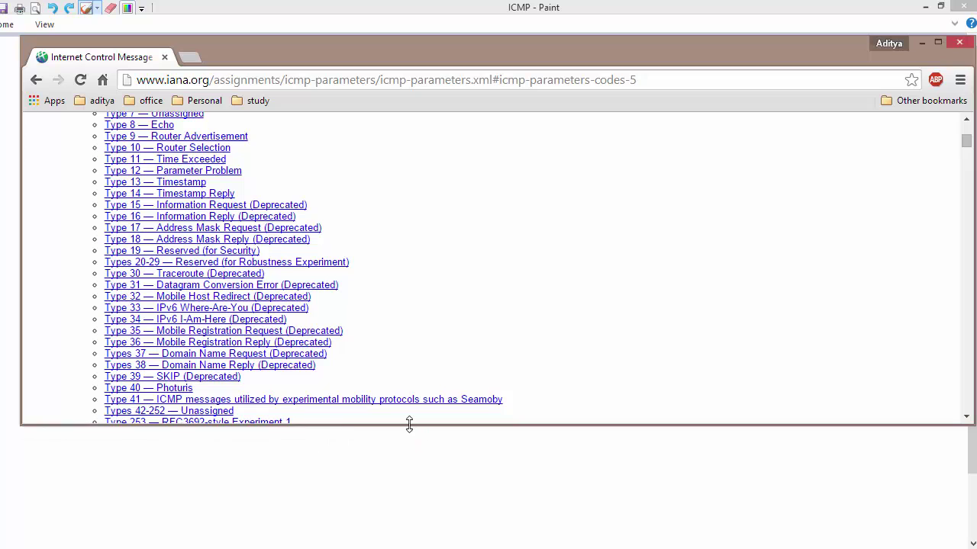
pyautogui.moveTo(409, 424); pyautogui.dragTo(409, 479)
pyautogui.scroll(1, 255, 333)
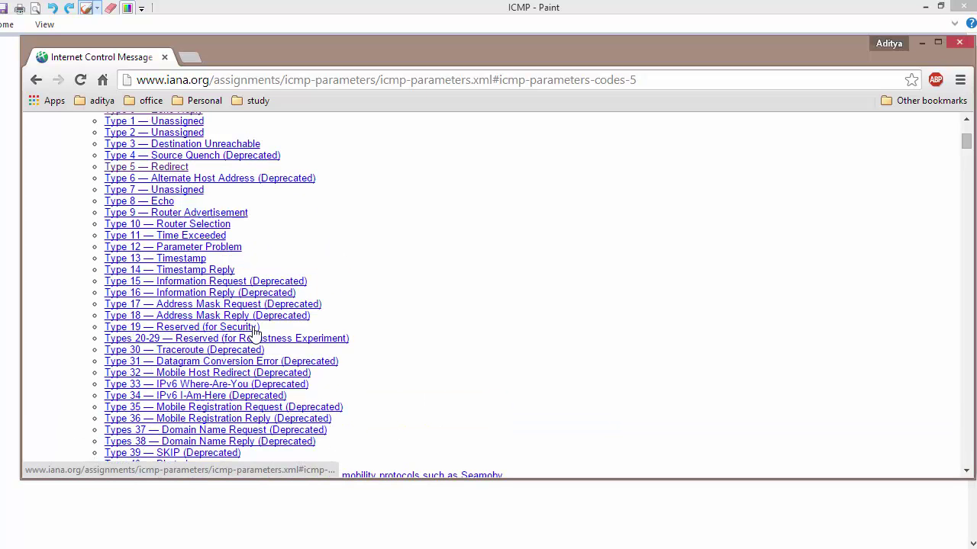
pyautogui.click(172, 166)
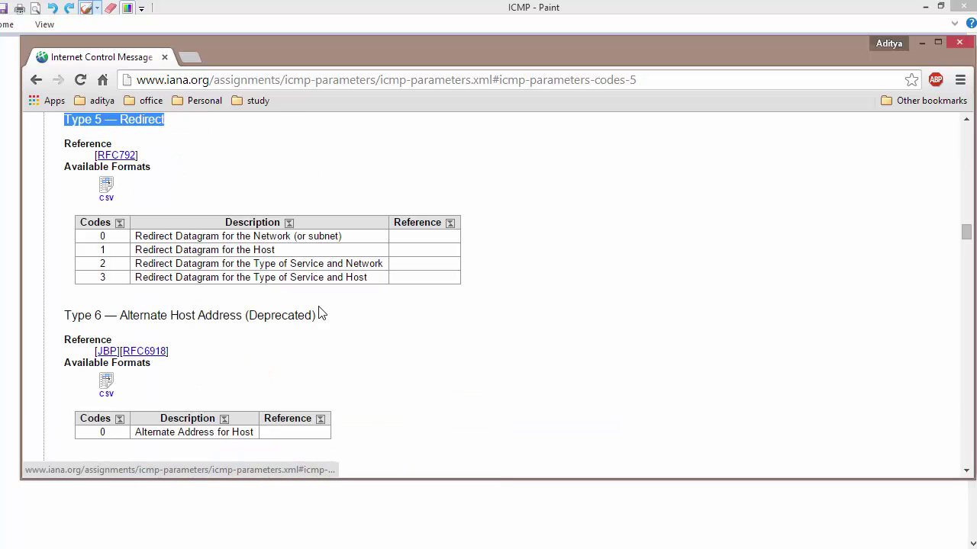
# Highlight the Type 5 Redirect heading and its network, host and service code descriptions to review them, and minimize the browser
pyautogui.click(179, 146)
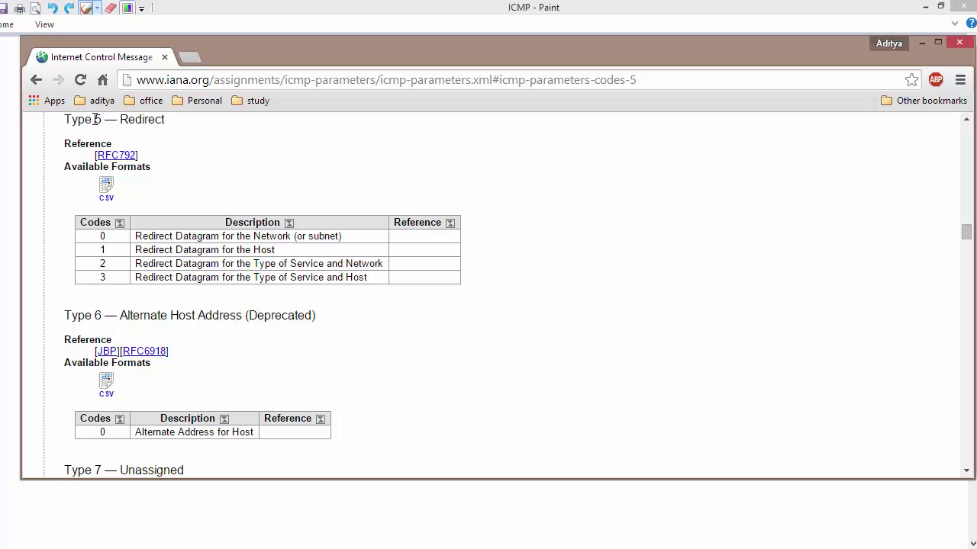
pyautogui.moveTo(65, 125); pyautogui.dragTo(166, 124)
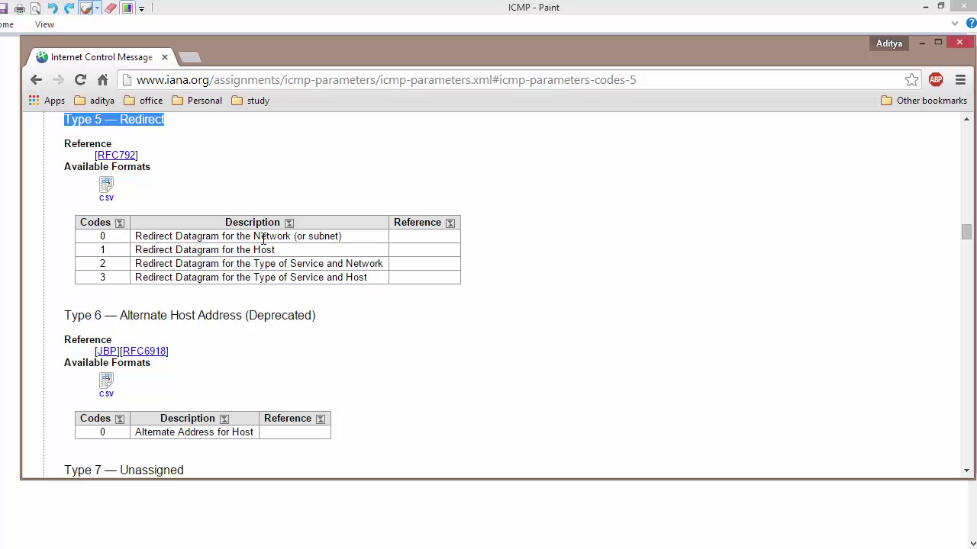
pyautogui.moveTo(254, 236); pyautogui.dragTo(284, 251)
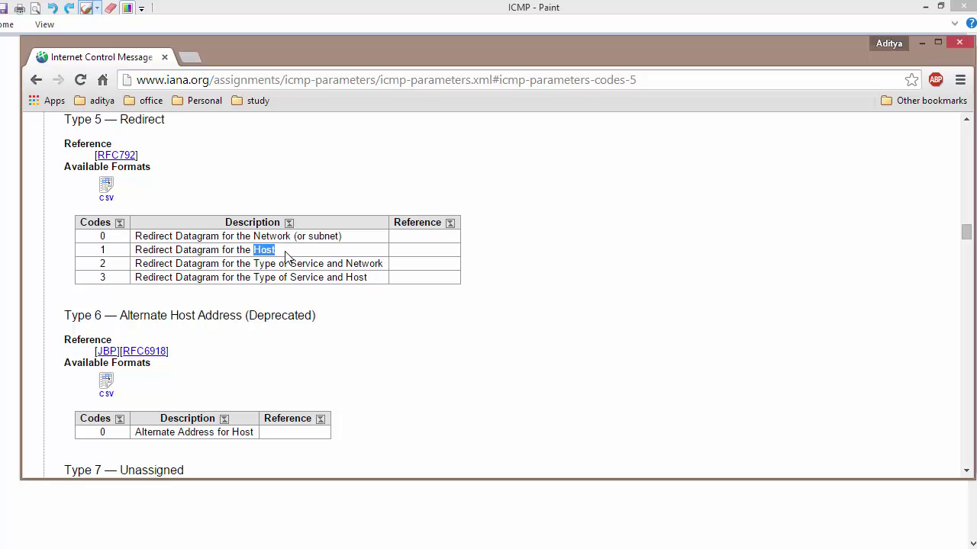
pyautogui.moveTo(347, 278); pyautogui.dragTo(361, 278)
pyautogui.click(354, 264)
pyautogui.moveTo(296, 264); pyautogui.dragTo(370, 263)
pyautogui.moveTo(291, 278); pyautogui.dragTo(370, 279)
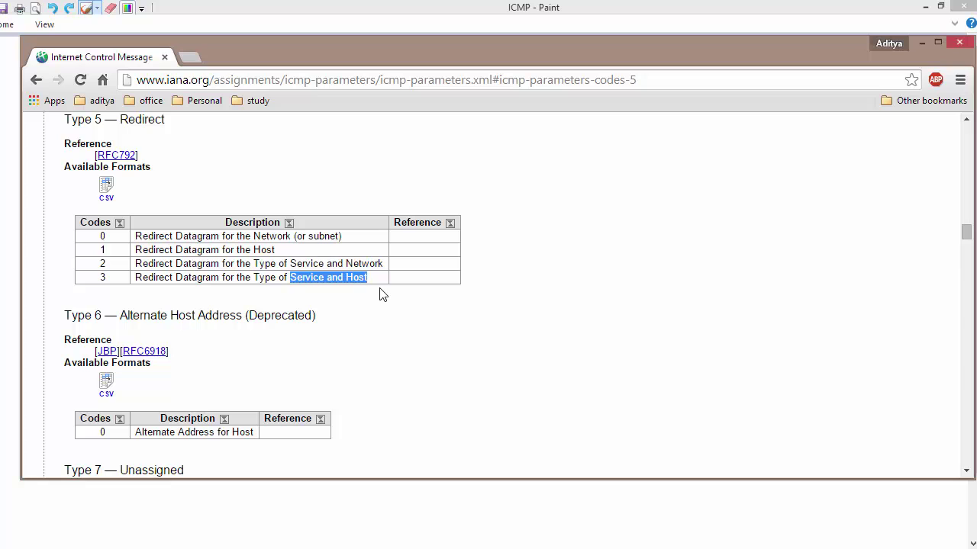
pyautogui.click(921, 43)
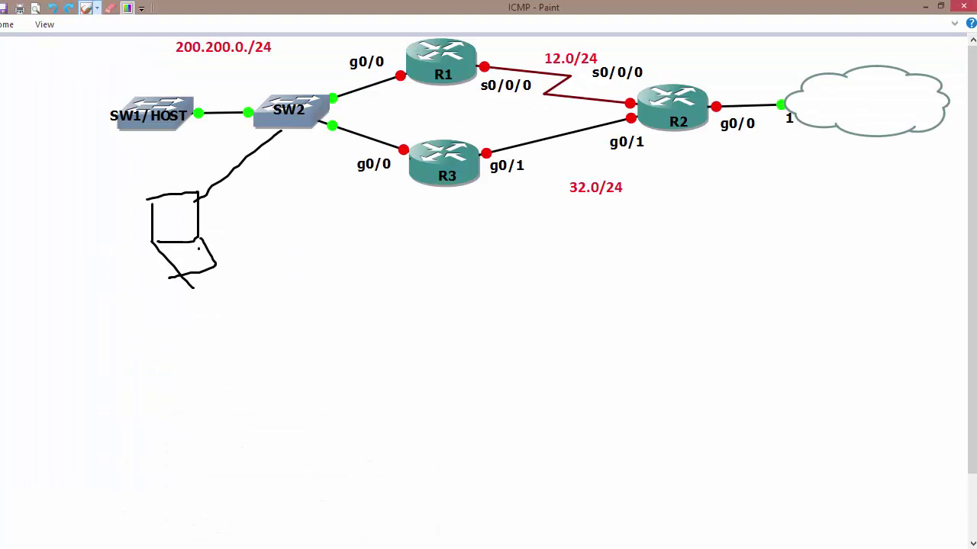
# View the beginning of base config.txt in Notepad++, and return to the network diagram in Paint
pyautogui.hotkey('alt', 'Tab')
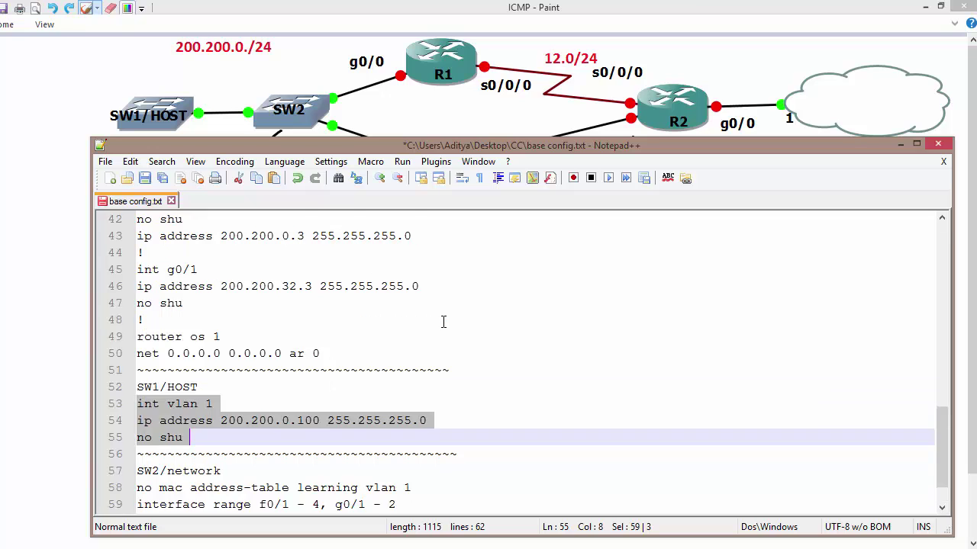
pyautogui.scroll(14, 443, 322)
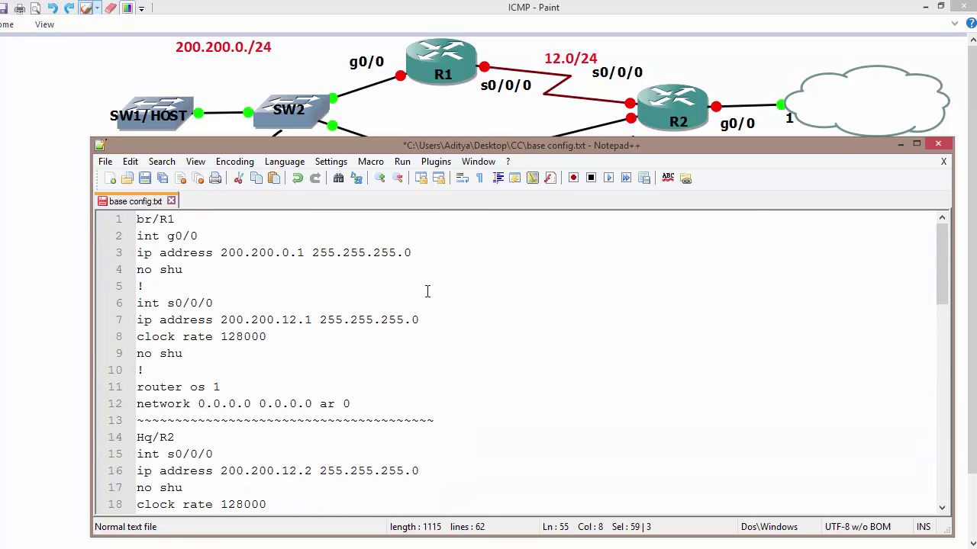
pyautogui.click(281, 9)
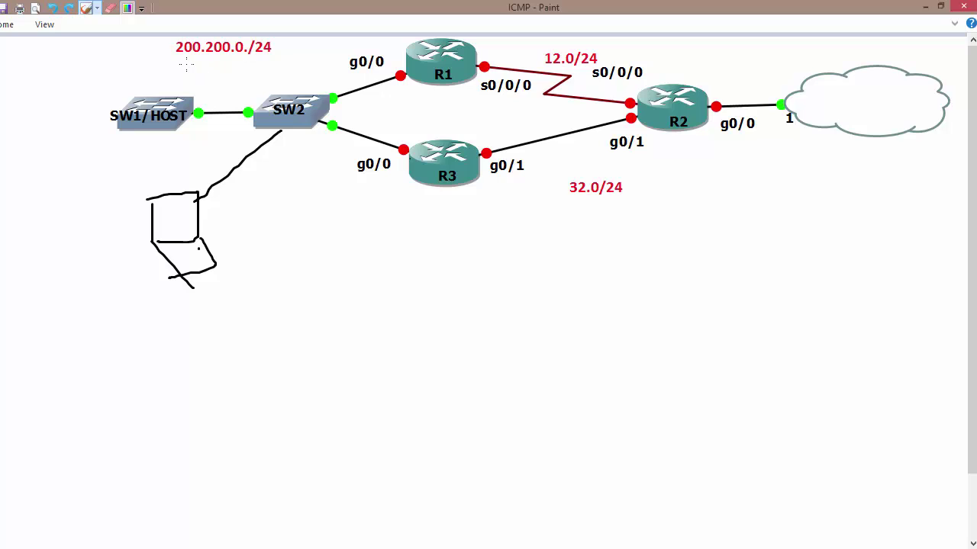
# Outline in red the 200.200.0./24 network around the host, SW2, R1 and R3, and the 12.0/24 and 32.0/24 links
pyautogui.moveTo(171, 59); pyautogui.dragTo(232, 60)
pyautogui.moveTo(150, 90)
pyautogui.mouseDown()
pyautogui.moveTo(313, 39)
pyautogui.moveTo(413, 91)
pyautogui.moveTo(233, 229)
pyautogui.moveTo(175, 61)
pyautogui.mouseUp()
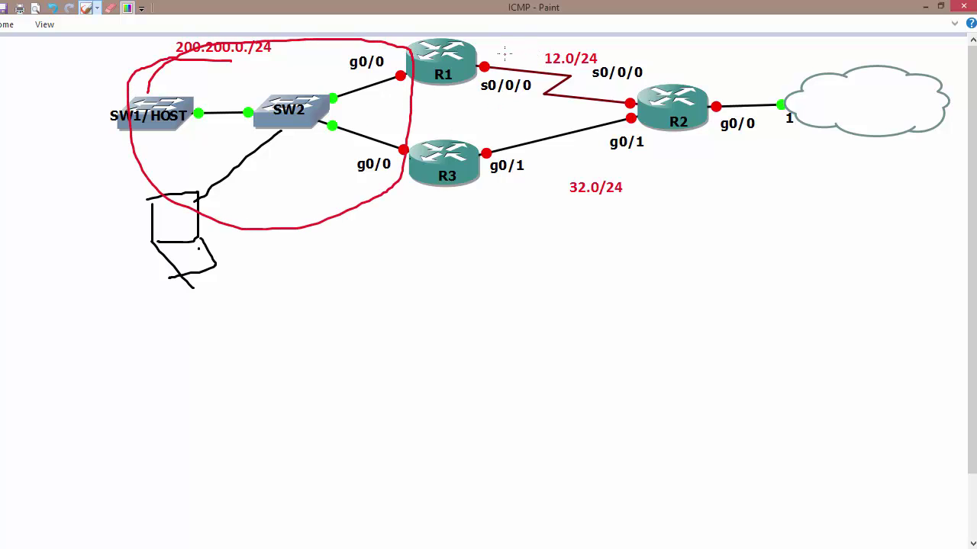
pyautogui.moveTo(504, 52)
pyautogui.mouseDown()
pyautogui.moveTo(571, 51)
pyautogui.moveTo(641, 100)
pyautogui.moveTo(513, 70)
pyautogui.moveTo(503, 52)
pyautogui.mouseUp()
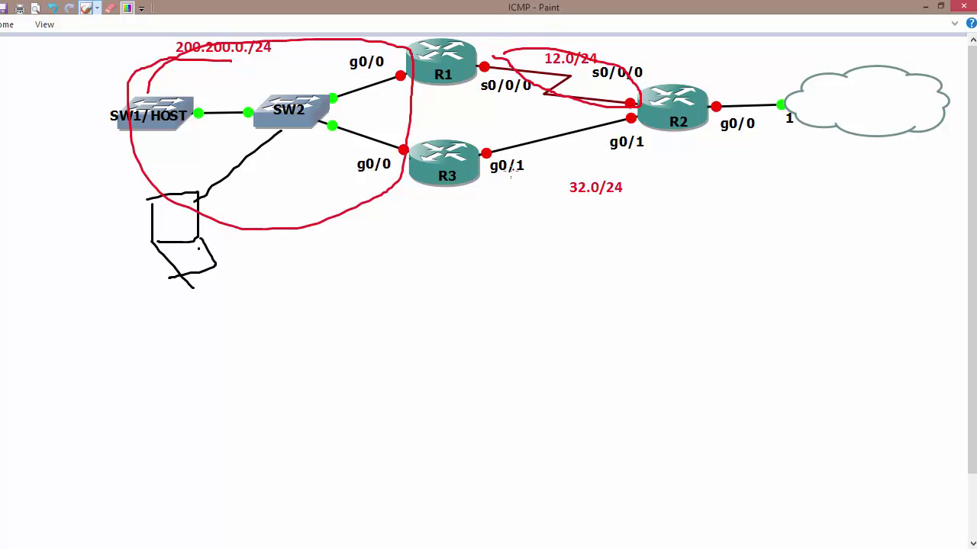
pyautogui.moveTo(513, 164)
pyautogui.mouseDown()
pyautogui.moveTo(478, 172)
pyautogui.moveTo(629, 122)
pyautogui.moveTo(480, 174)
pyautogui.mouseUp()
# Undo the red outlines around the networks on the diagram
pyautogui.hotkey('ctrl', 'z')
pyautogui.hotkey('ctrl', 'z')
pyautogui.hotkey('ctrl', 'z')
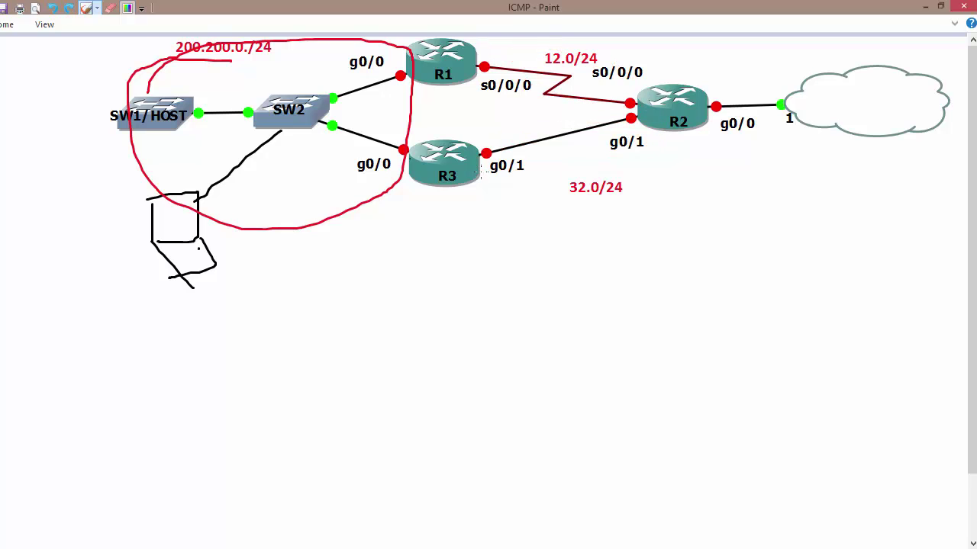
pyautogui.hotkey('ctrl', 'z')
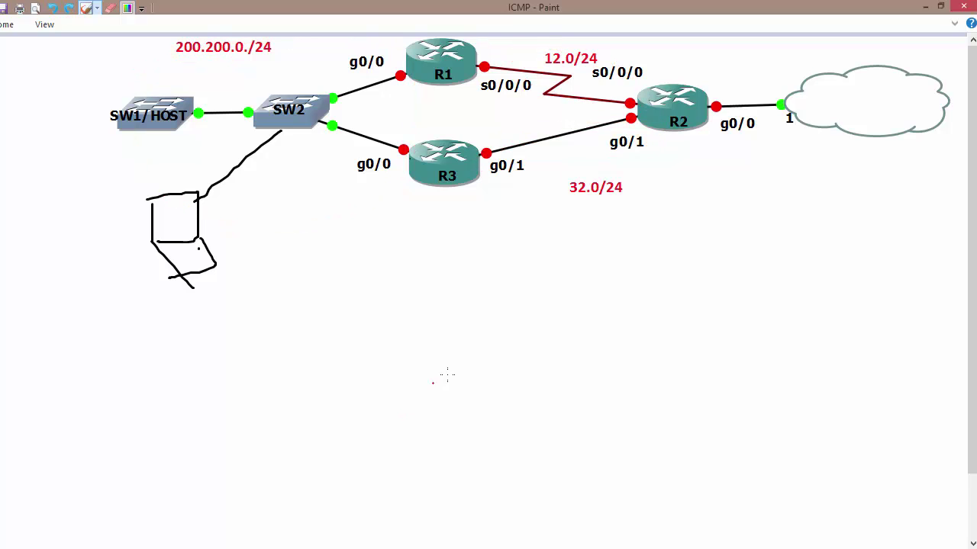
# Switch to base config.txt in Notepad++ and copy R1's configuration, from int g0/0 through the network 0.0.0.0 0.0.0.0 ar 0 line
pyautogui.hotkey('alt', 'Tab')
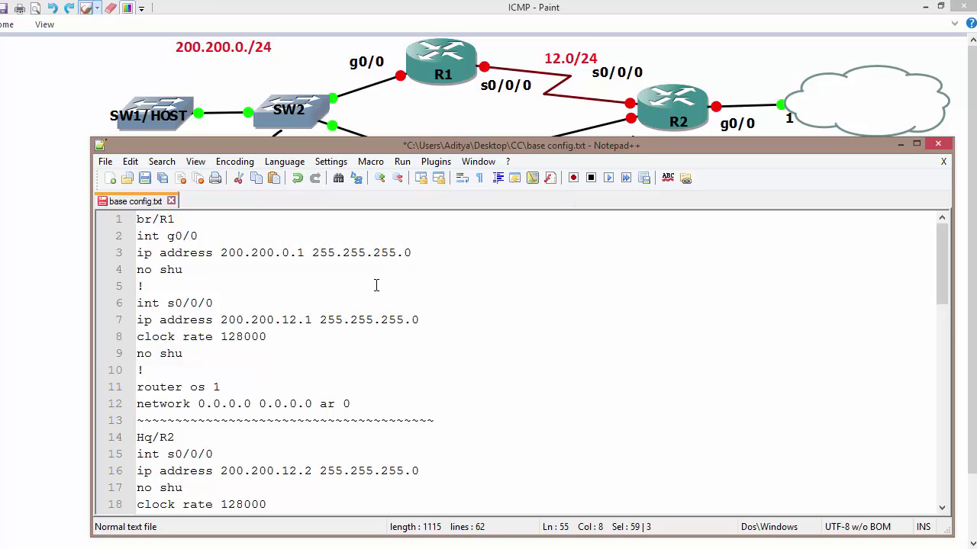
pyautogui.moveTo(137, 237); pyautogui.dragTo(367, 399)
pyautogui.hotkey('ctrl', 'c')
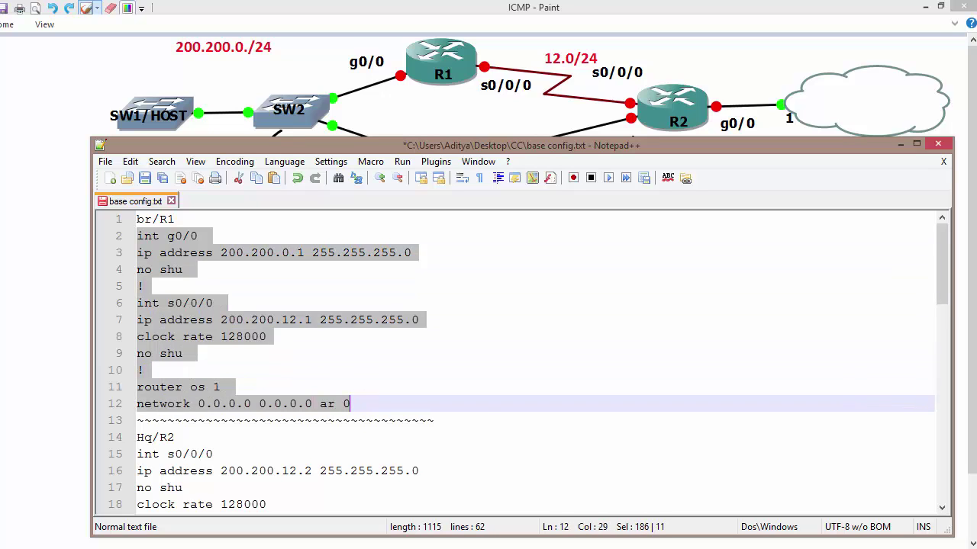
pyautogui.click(279, 254)
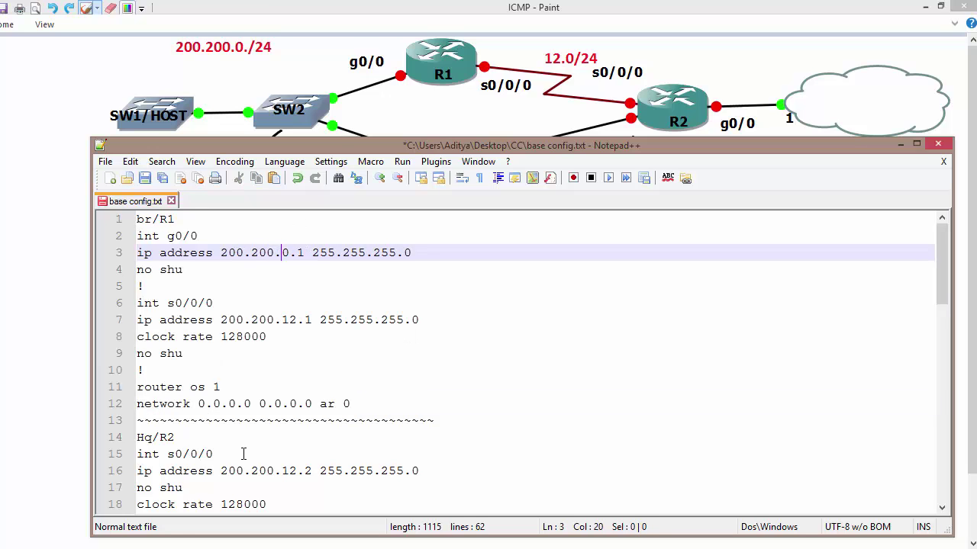
# Switch to the R1 session in SecureCRT and paste the copied interface and routing configuration at its config prompt
pyautogui.hotkey('alt', 'Tab')
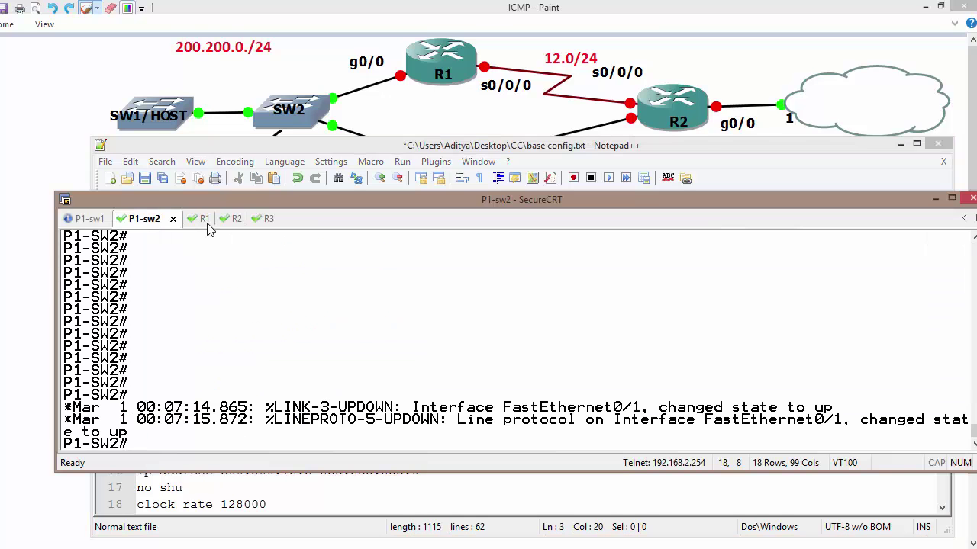
pyautogui.click(204, 221)
pyautogui.rightClick(183, 446)
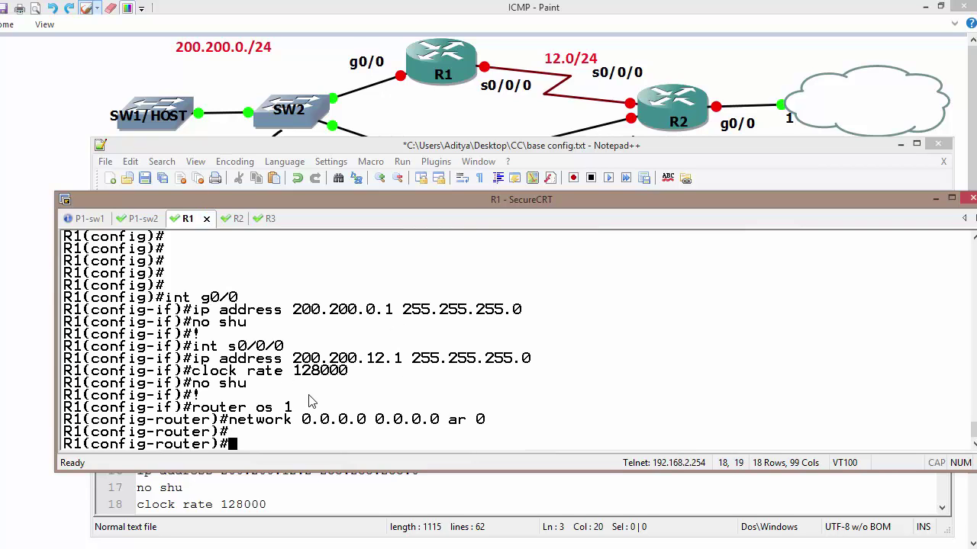
pyautogui.doubleClick(269, 412)
pyautogui.click(269, 412)
# Copy the complete Hq/R2 configuration from base config.txt in Notepad++, starting at int s0/0/0
pyautogui.click(332, 156)
pyautogui.scroll(-2, 305, 291)
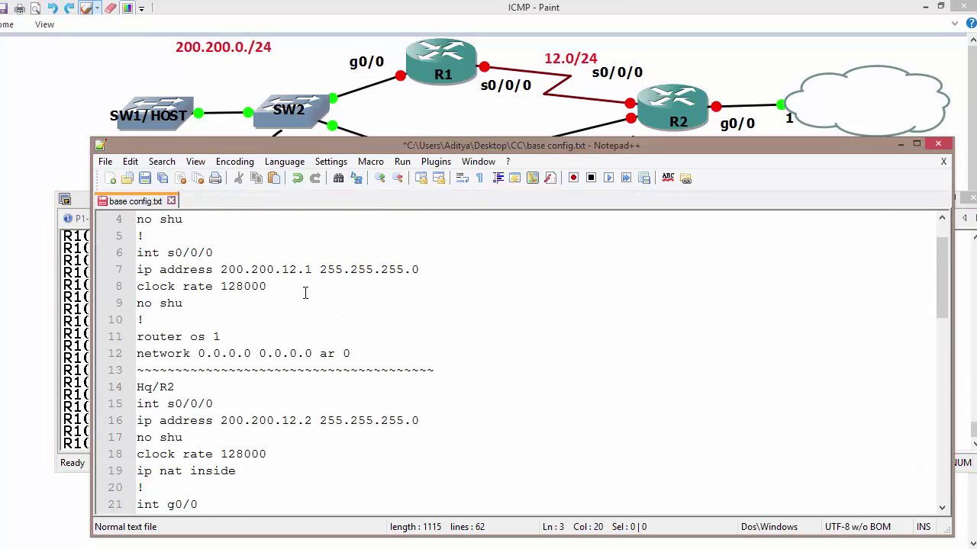
pyautogui.scroll(-1, 304, 292)
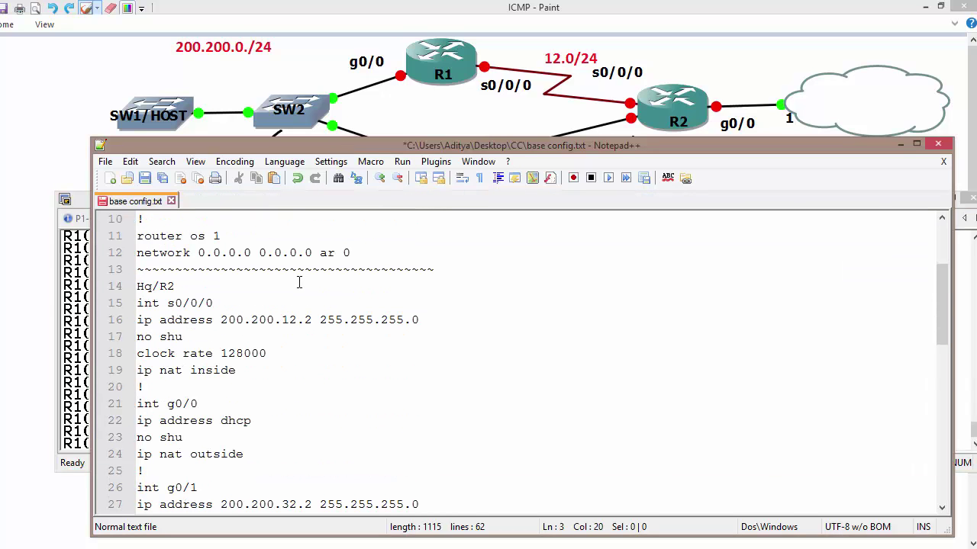
pyautogui.doubleClick(145, 303)
pyautogui.moveTo(212, 325); pyautogui.dragTo(387, 386)
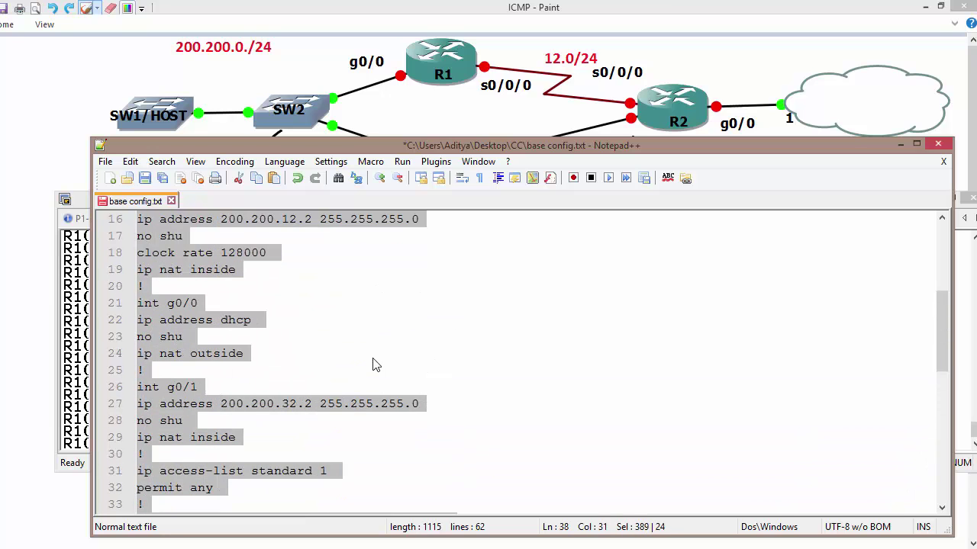
pyautogui.scroll(7, 374, 365)
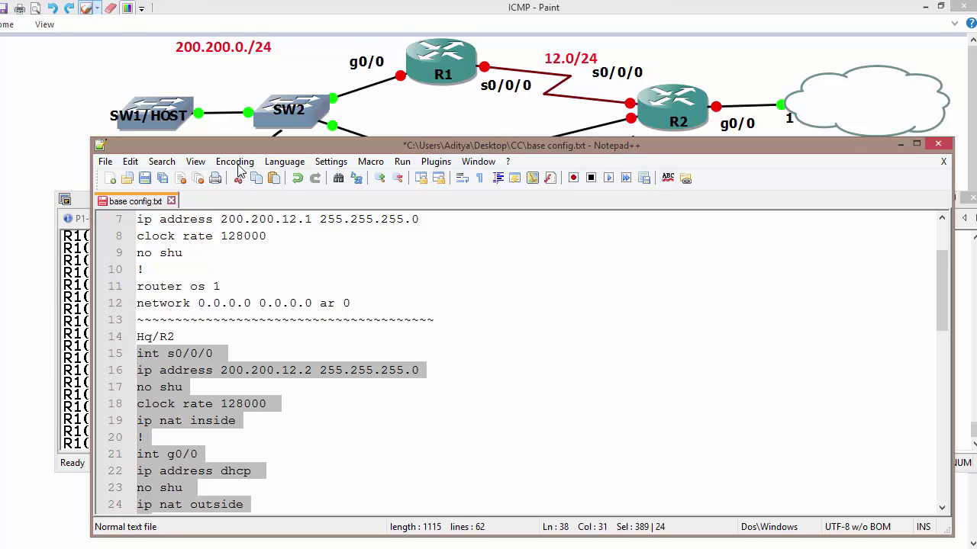
# Paste the copied configuration into the R2 session in SecureCRT, and return to base config.txt in Notepad++
pyautogui.hotkey('alt', 'Tab')
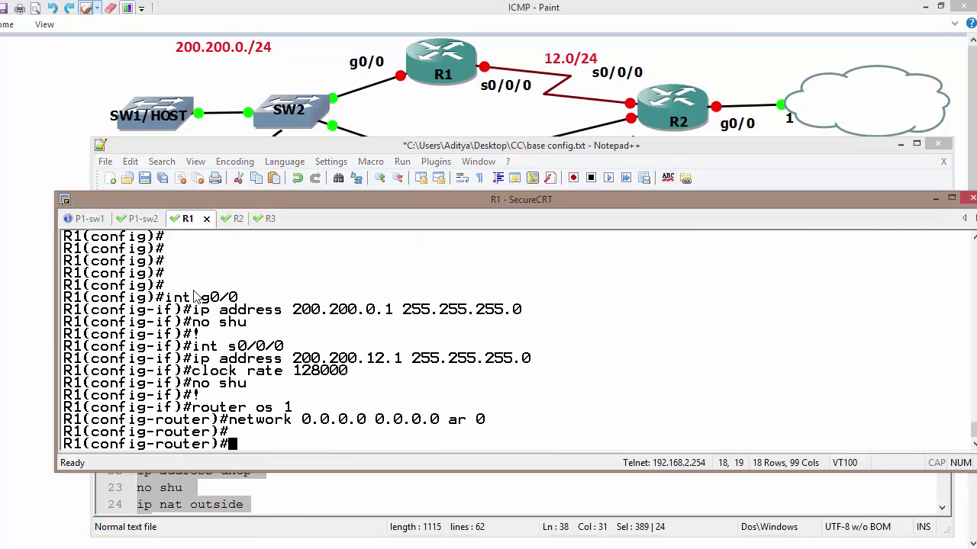
pyautogui.hotkey('ctrl', 'Tab')
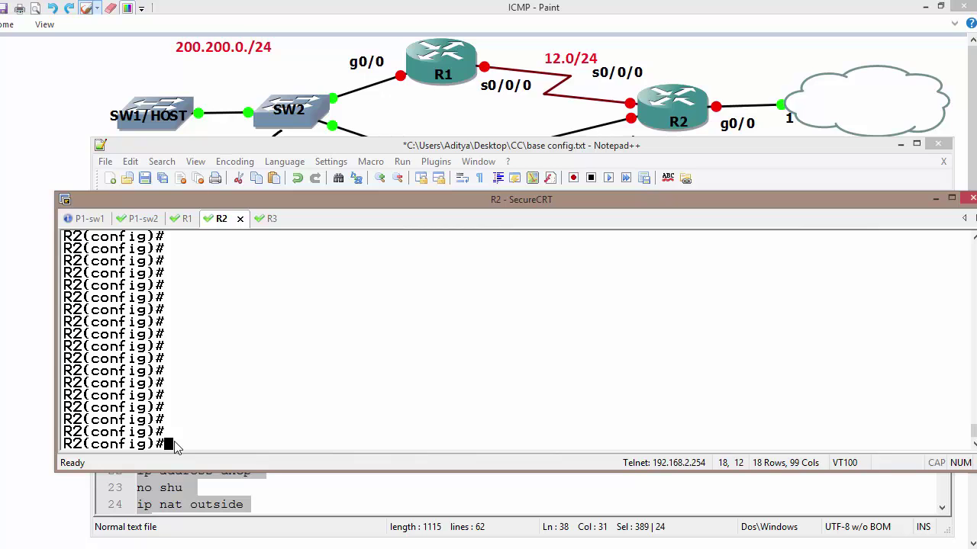
pyautogui.rightClick(175, 446)
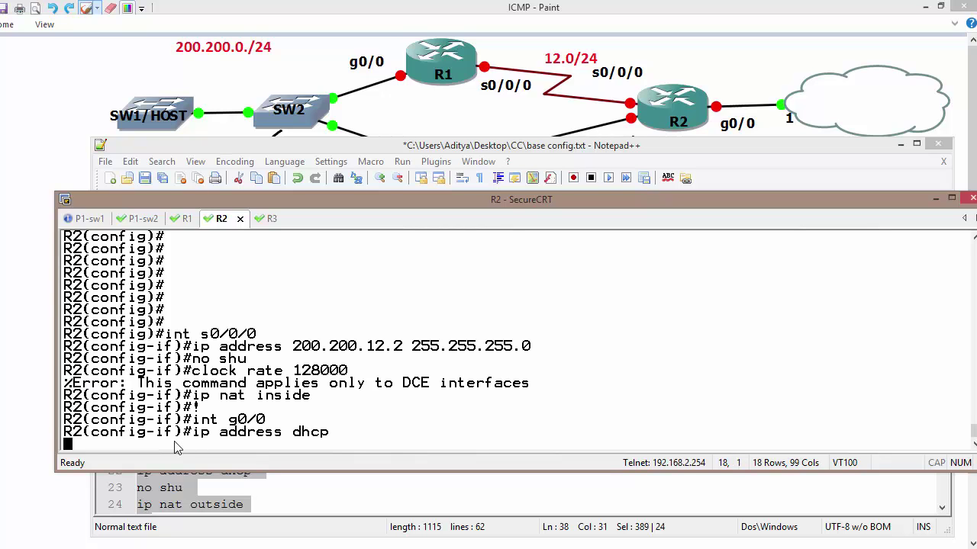
pyautogui.click(256, 147)
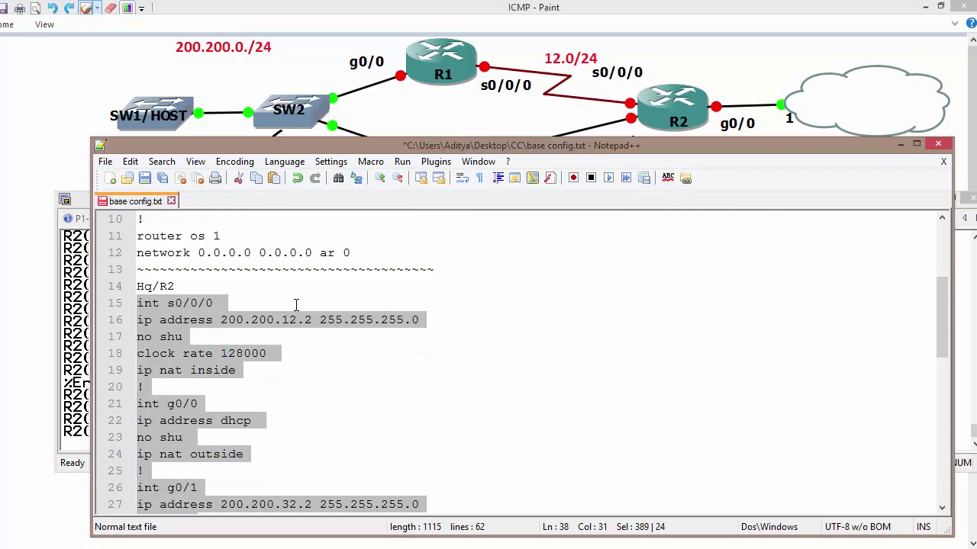
# Copy the HQ/R3 configuration in base config.txt, from int g0/0 through the net 0.0.0.0 0.0.0.0 ar 0 line
pyautogui.scroll(-10, 296, 305)
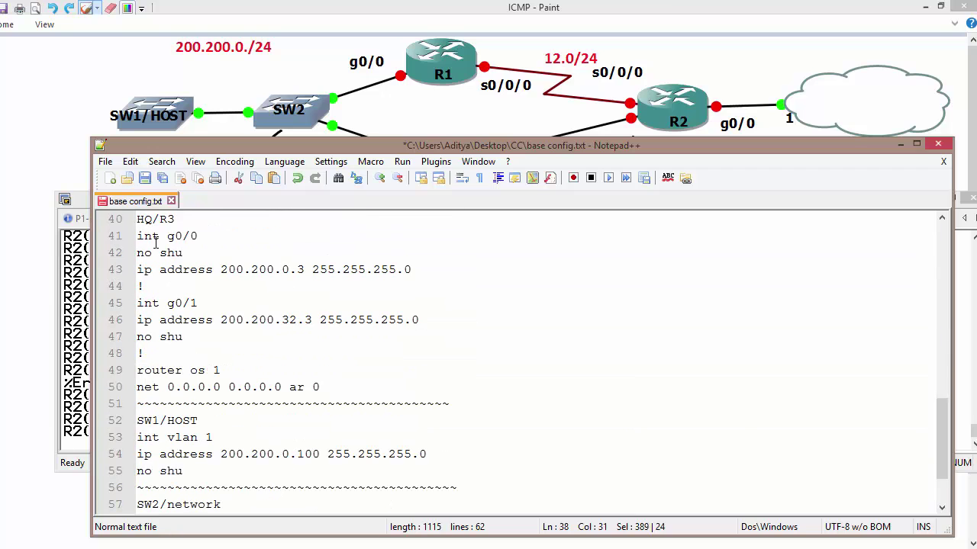
pyautogui.moveTo(137, 237); pyautogui.dragTo(336, 387)
pyautogui.hotkey('ctrl', 'c')
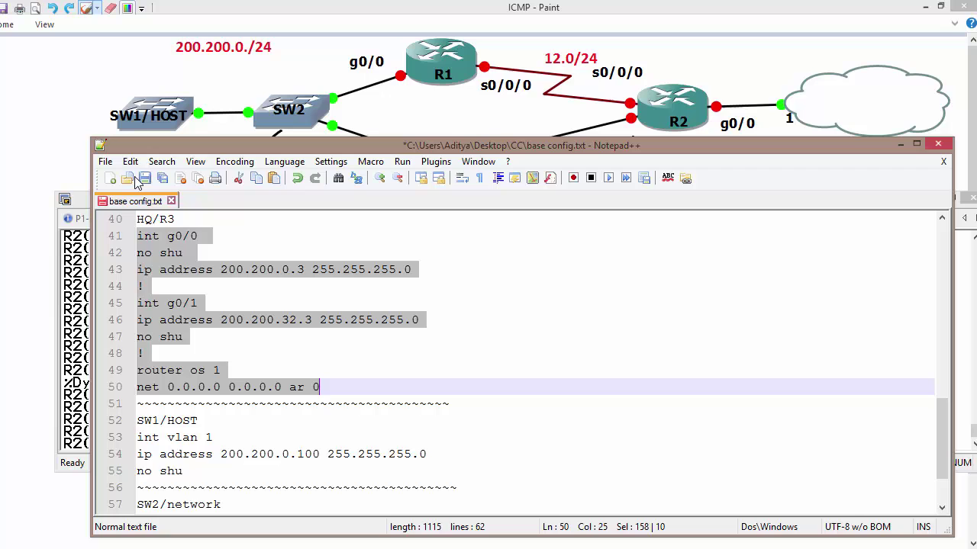
# Switch to the R3 session in SecureCRT and paste the copied interface and OSPF configuration at its config prompt
pyautogui.click(82, 202)
pyautogui.click(255, 219)
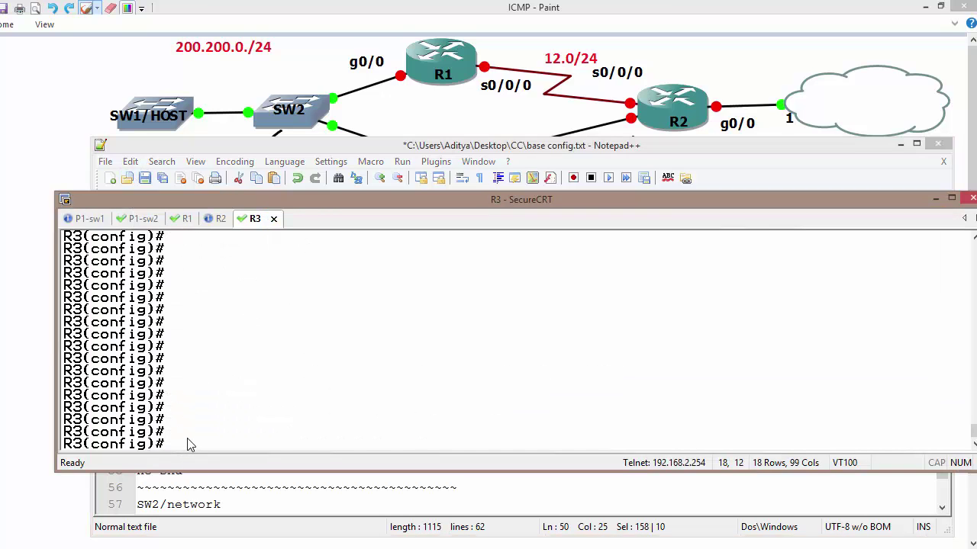
pyautogui.rightClick(188, 443)
pyautogui.press('Return')
pyautogui.press('Return')
pyautogui.press('Return')
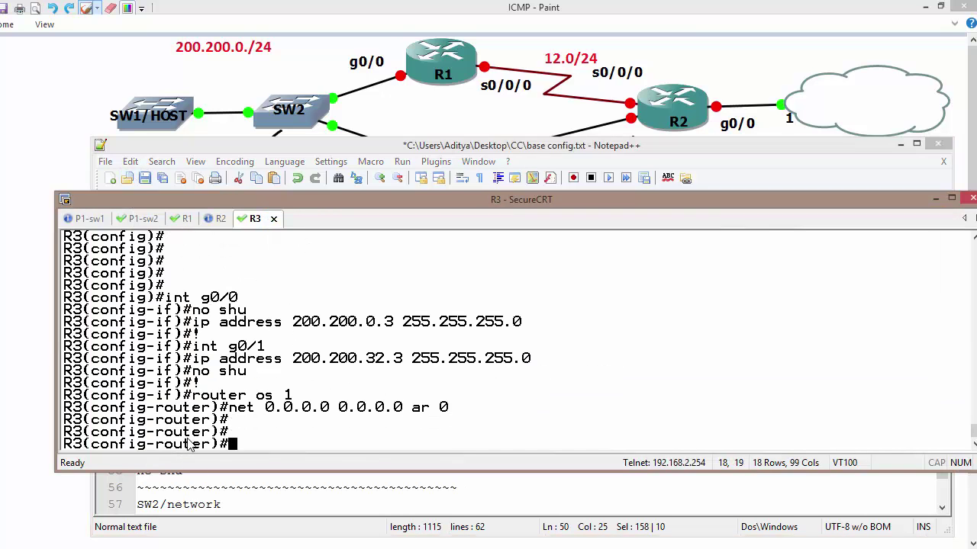
pyautogui.moveTo(449, 409); pyautogui.dragTo(277, 419)
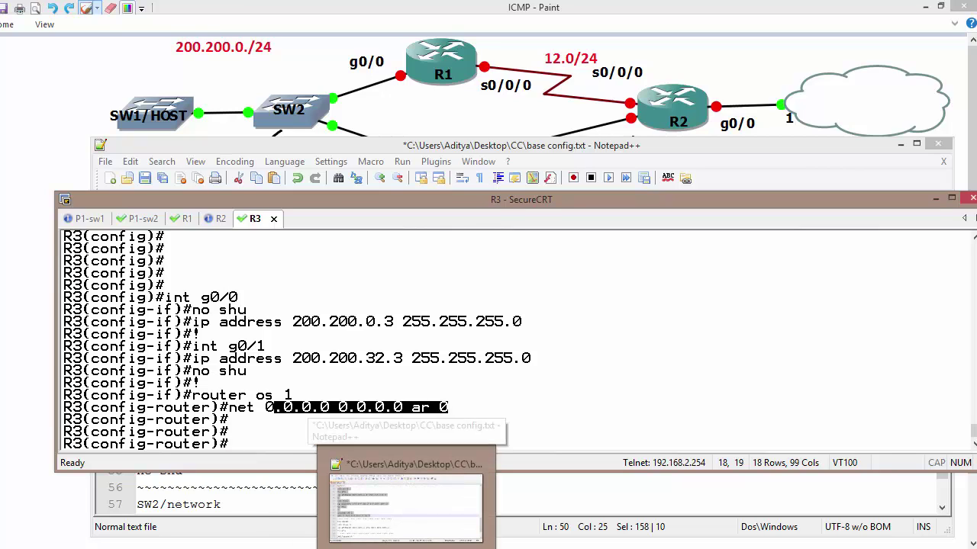
pyautogui.click(219, 255)
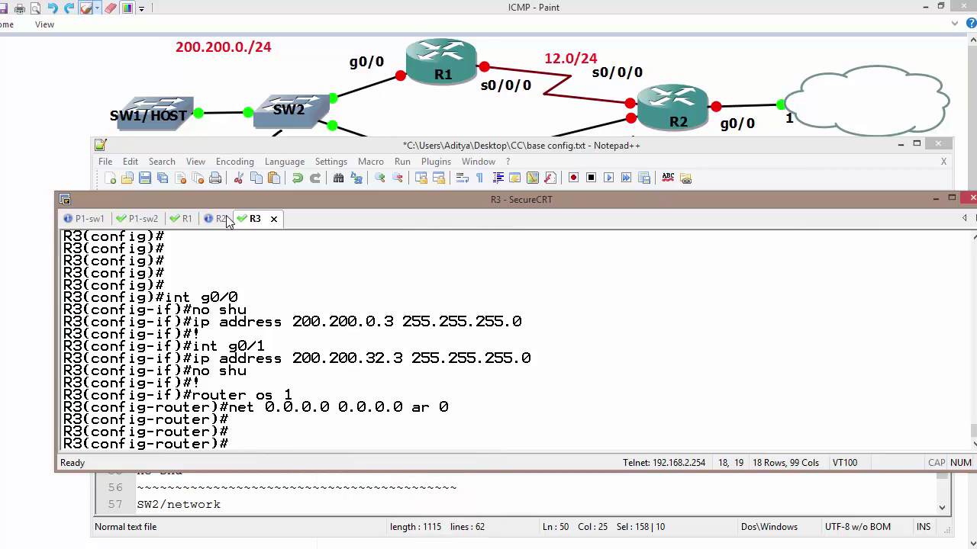
# In the R2 session, test internet reachability from config mode with do ping 8.8.8.8 and highlight the echo replies
pyautogui.click(221, 220)
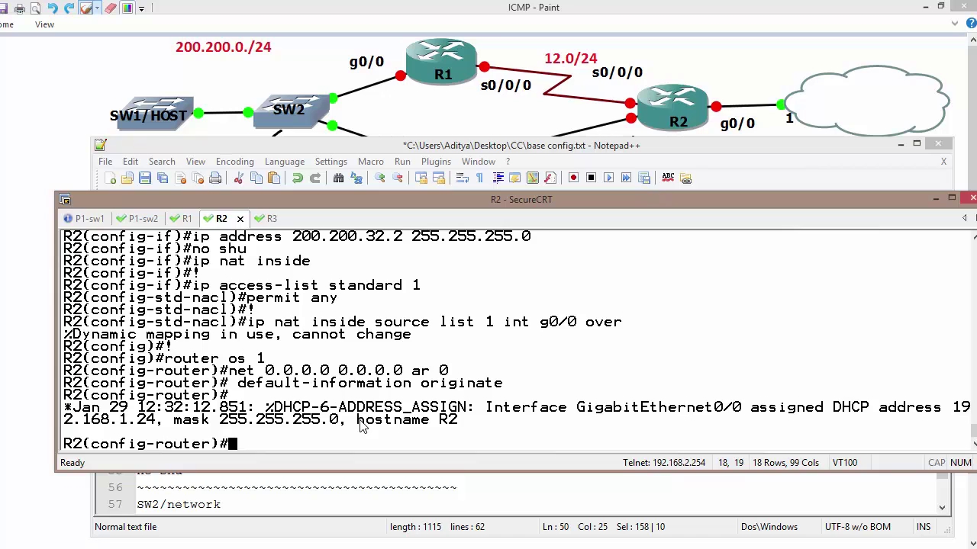
pyautogui.write('do ping 8.8.8.8')
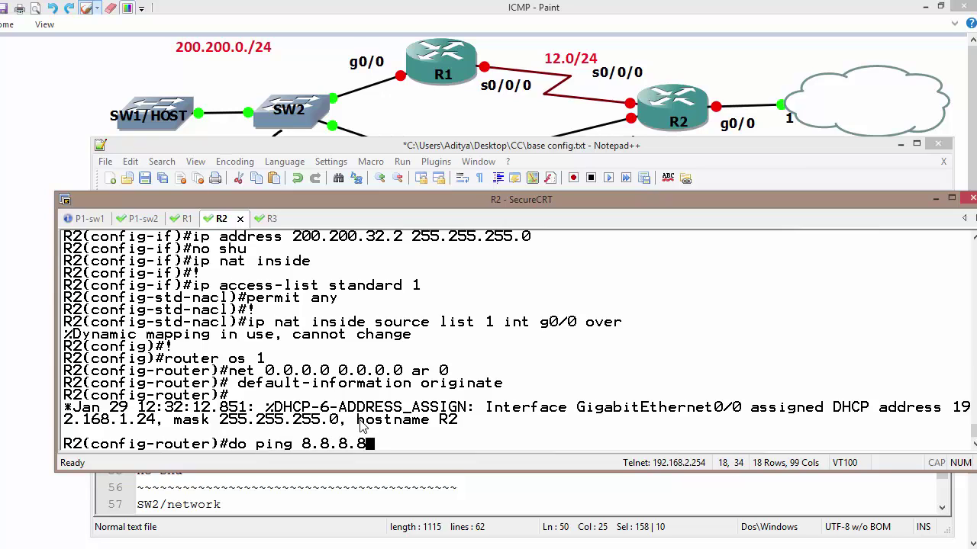
pyautogui.press('Return')
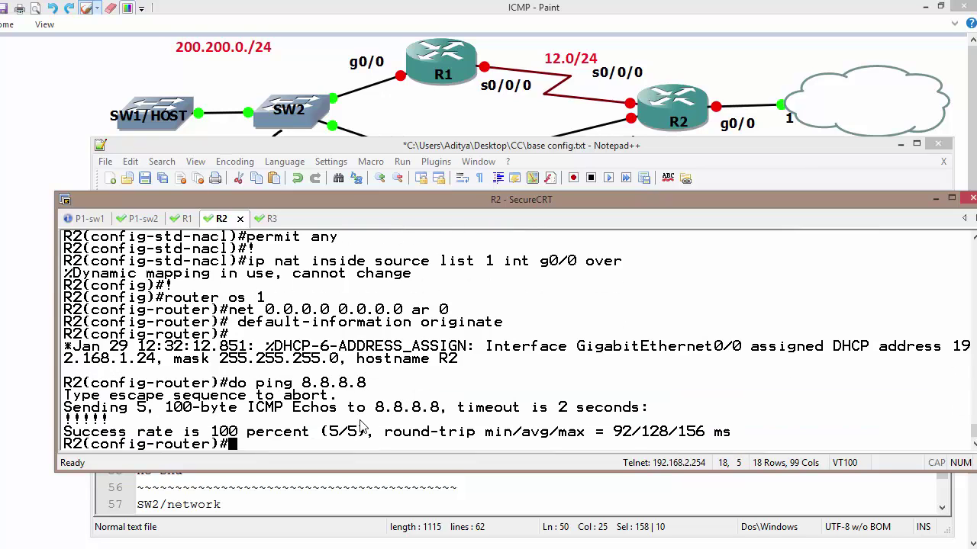
pyautogui.moveTo(111, 420); pyautogui.dragTo(31, 419)
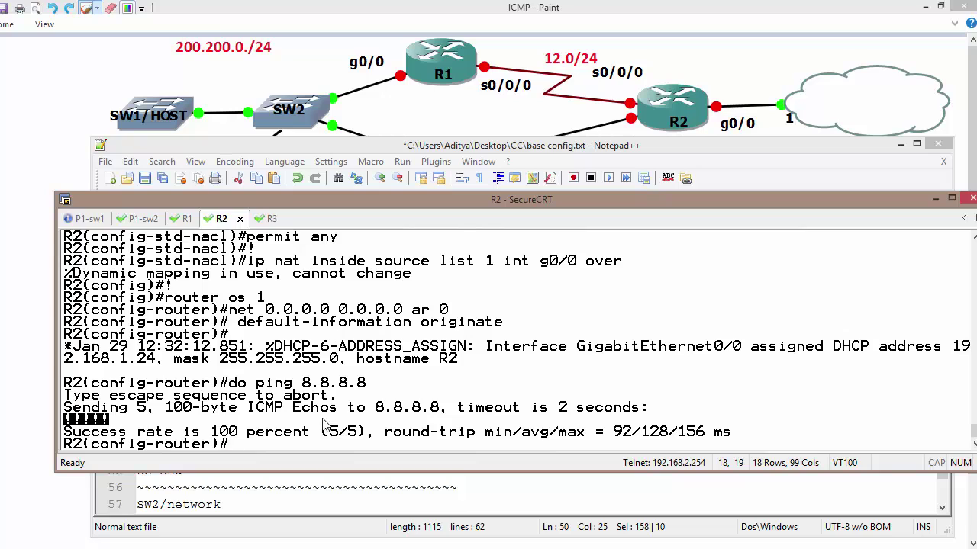
# Leave config mode on R1, display its routing table with the sir alias, and highlight the default route and its outgoing interface
pyautogui.click(186, 219)
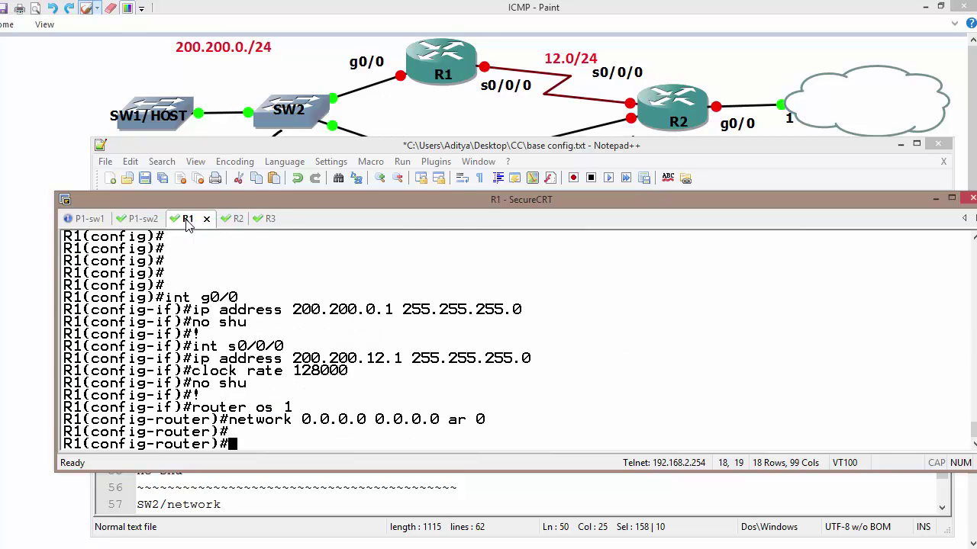
pyautogui.hotkey('ctrl', 'z')
pyautogui.press('Return')
pyautogui.press('Return')
pyautogui.press('Return')
pyautogui.press('Return')
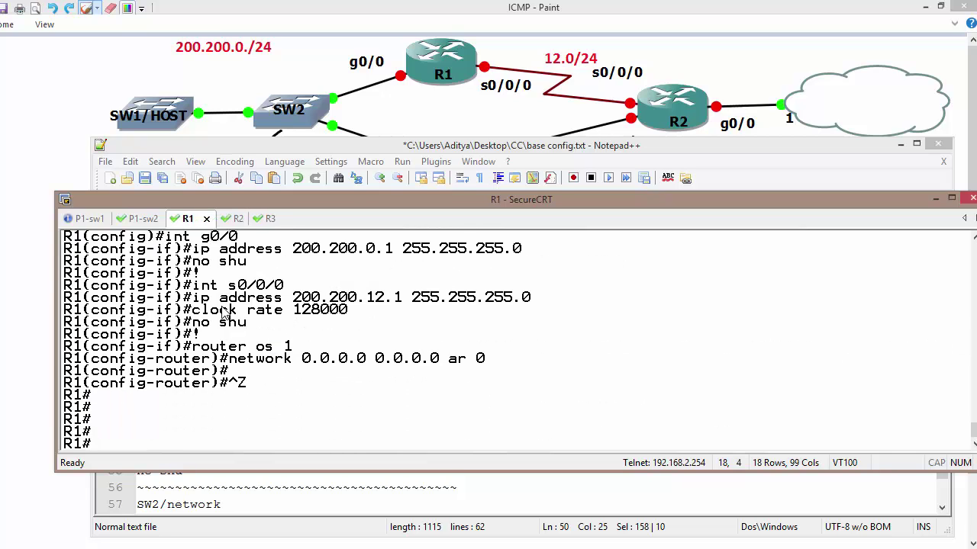
pyautogui.write('sir')
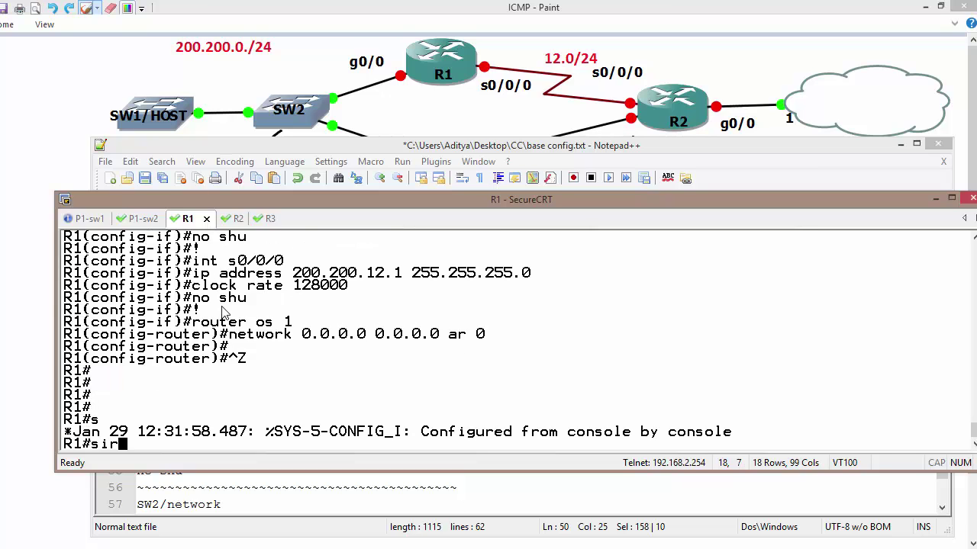
pyautogui.press('Return')
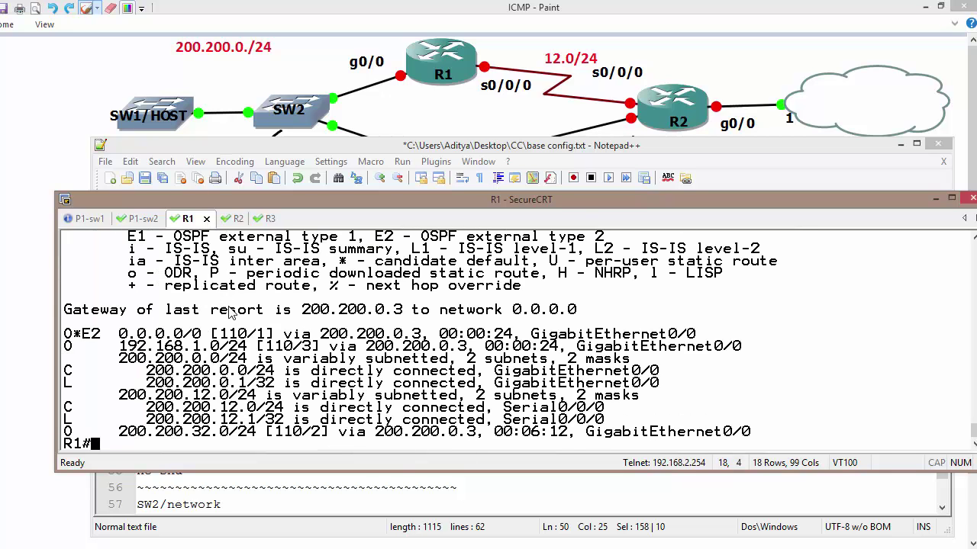
pyautogui.moveTo(64, 335); pyautogui.dragTo(227, 336)
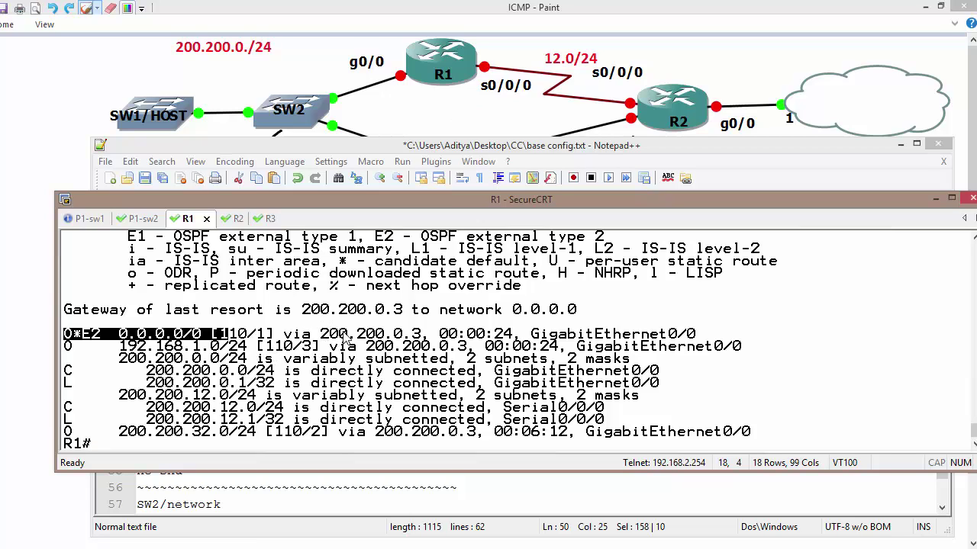
pyautogui.moveTo(531, 336); pyautogui.dragTo(709, 351)
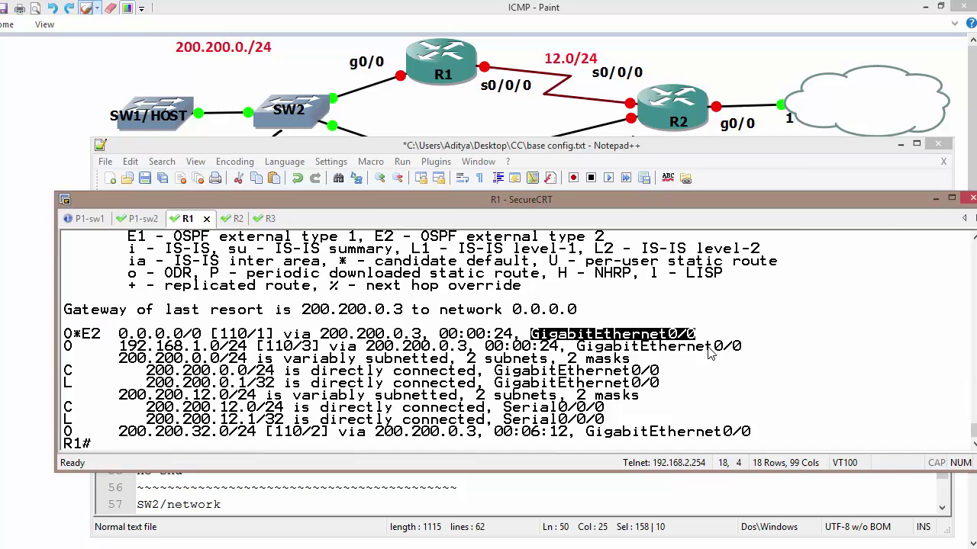
# Switch to the Paint diagram, draw R1's red route through SW2, R3 and R2 to the cloud, and return to SecureCRT
pyautogui.click(438, 74)
pyautogui.moveTo(435, 60)
pyautogui.mouseDown()
pyautogui.moveTo(328, 126)
pyautogui.moveTo(467, 171)
pyautogui.moveTo(682, 100)
pyautogui.moveTo(816, 102)
pyautogui.mouseUp()
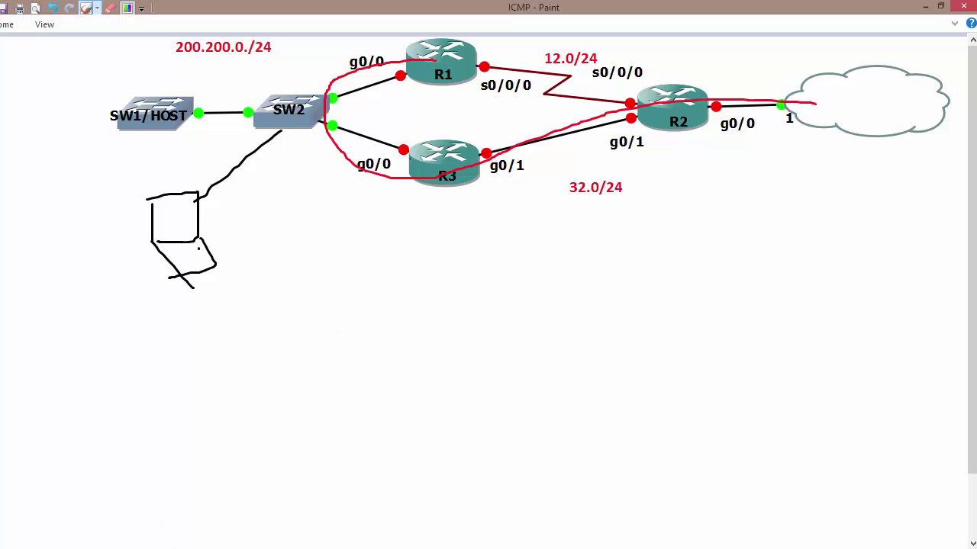
pyautogui.hotkey('alt', 'Tab')
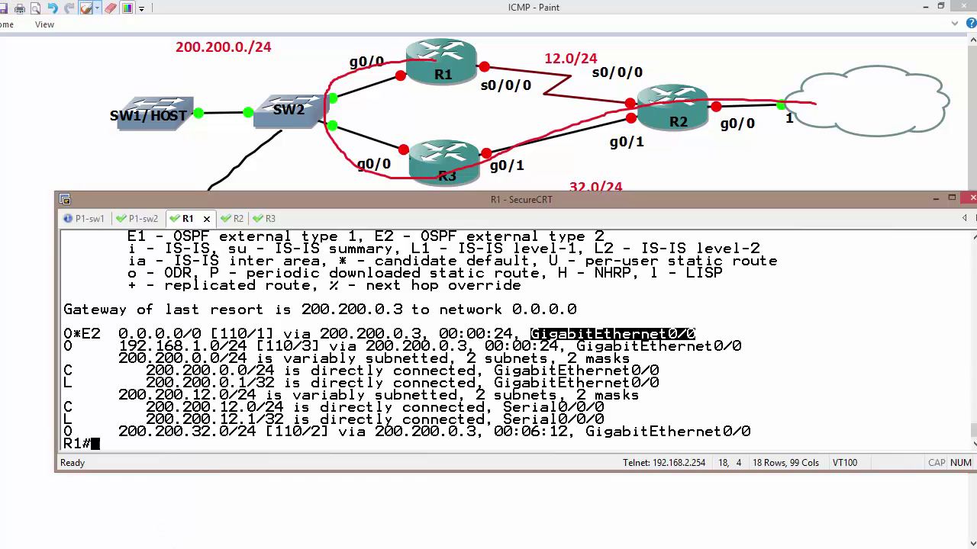
# Leave config mode on R3, display its routing table with the sir alias, and highlight the default route's outgoing interface
pyautogui.click(272, 220)
pyautogui.hotkey('ctrl', 'z')
pyautogui.press('Return')
pyautogui.press('Return')
pyautogui.press('Return')
pyautogui.write('s')
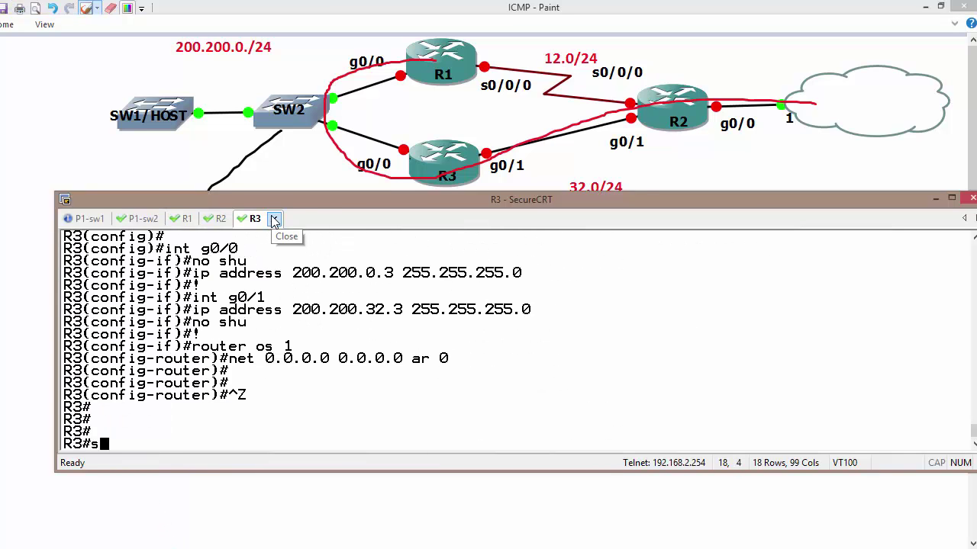
pyautogui.write('sir')
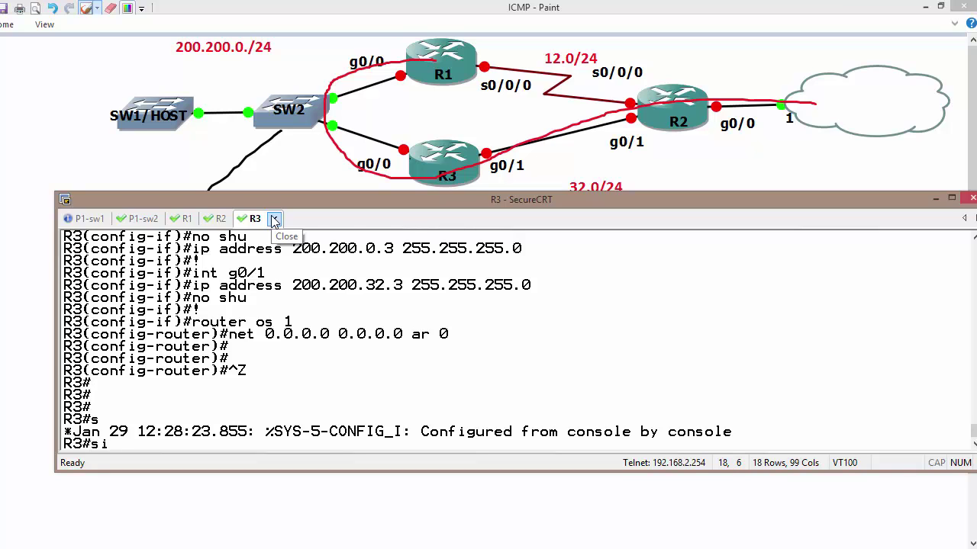
pyautogui.press('Tab')
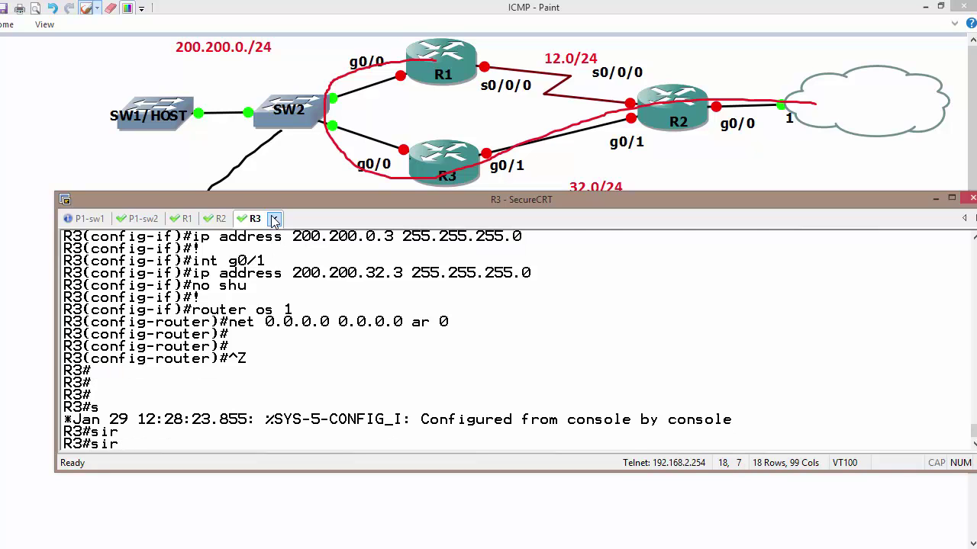
pyautogui.press('Return')
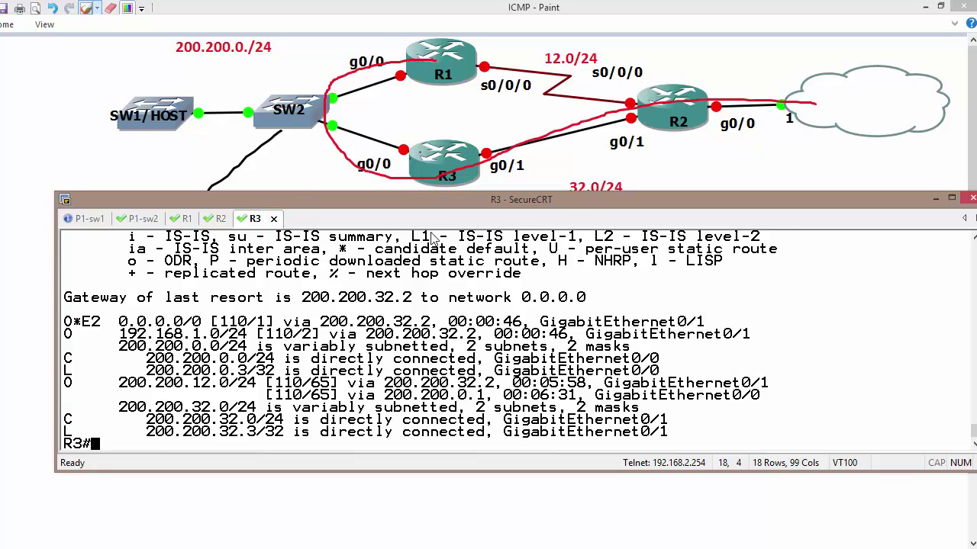
pyautogui.moveTo(709, 322); pyautogui.dragTo(590, 331)
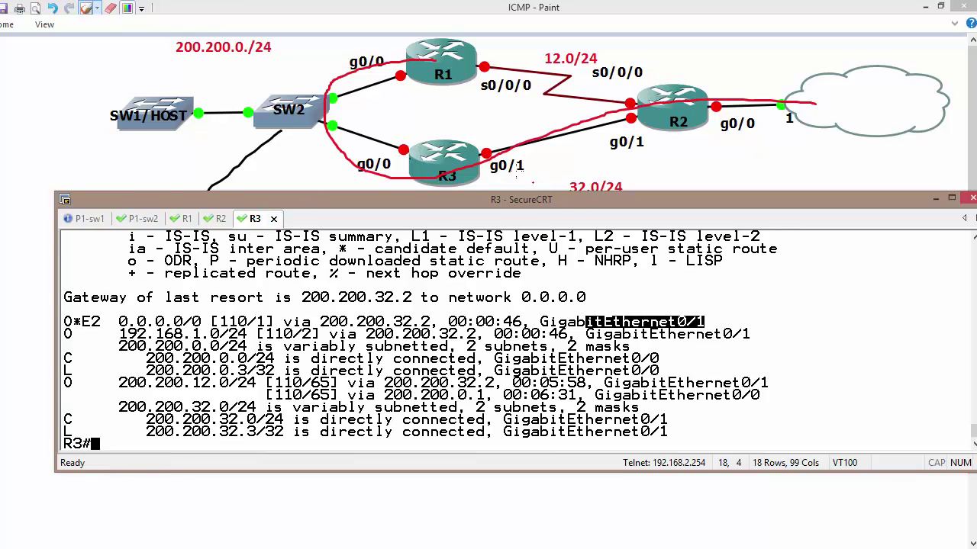
# Switch to Paint, undo the red route, and trace the serial link between R1 and R2 in red
pyautogui.hotkey('alt', 'Tab')
pyautogui.hotkey('ctrl', 'z')
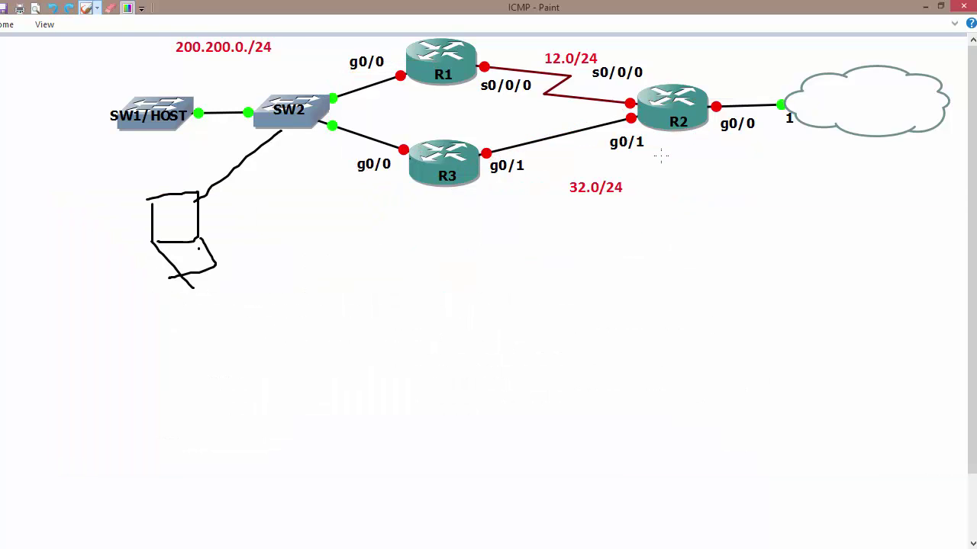
pyautogui.moveTo(505, 66); pyautogui.dragTo(629, 103)
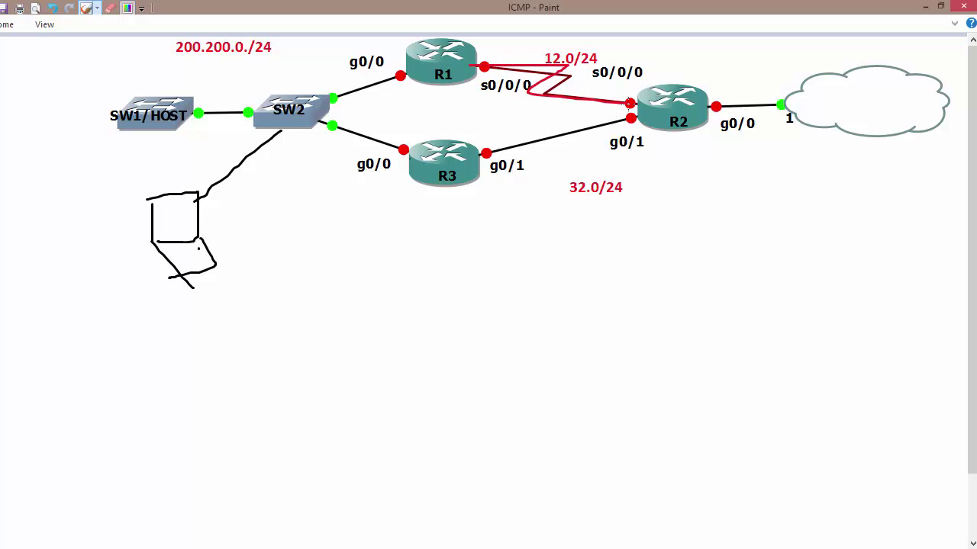
# Draw a red path from R1 through SW2, R3 and R2 into the cloud, and undo it, keeping the serial link trace
pyautogui.moveTo(440, 65)
pyautogui.mouseDown()
pyautogui.moveTo(324, 129)
pyautogui.moveTo(409, 161)
pyautogui.moveTo(791, 104)
pyautogui.moveTo(810, 106)
pyautogui.moveTo(813, 118)
pyautogui.mouseUp()
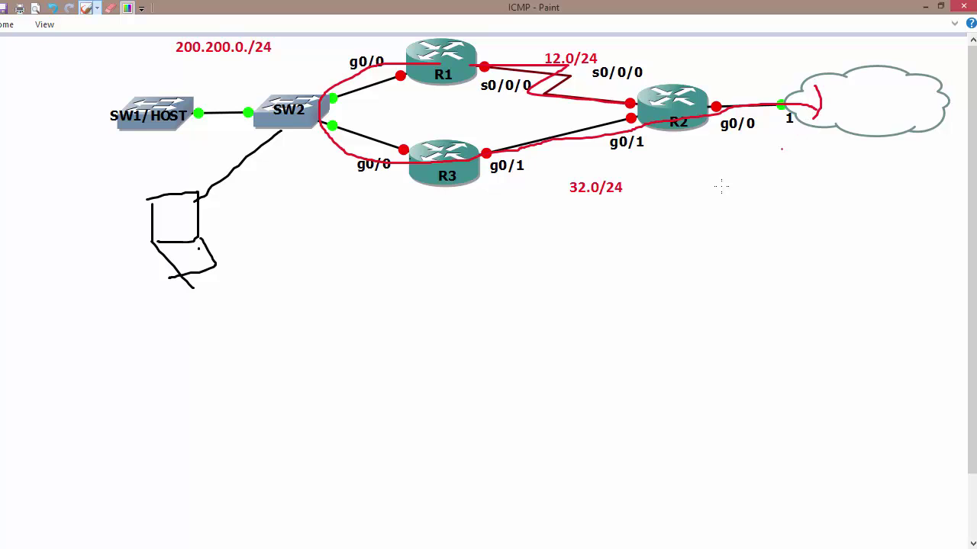
pyautogui.hotkey('ctrl', 'z')
pyautogui.hotkey('ctrl', 'z')
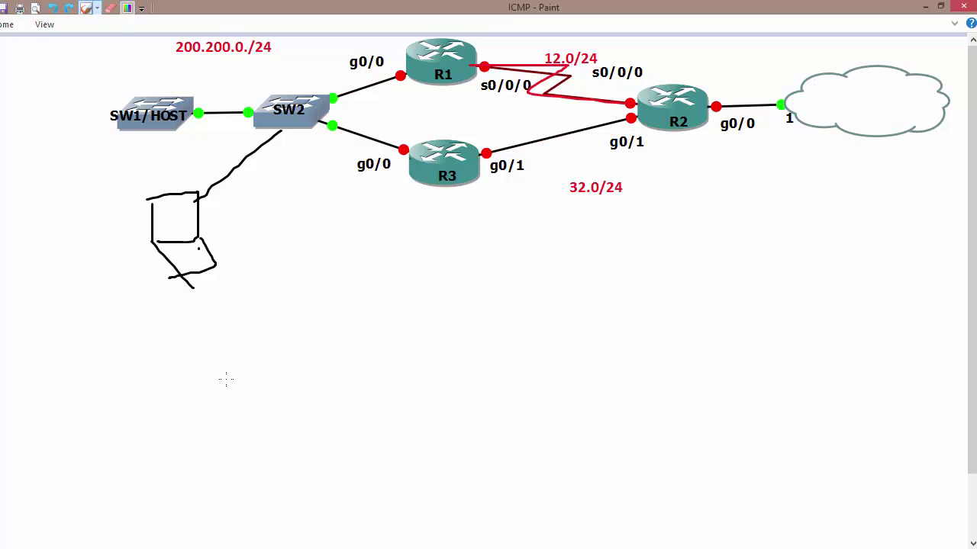
# Return to the R3 session in SecureCRT, ping 8.8.8.8, and highlight the echo replies
pyautogui.hotkey('alt', 'Tab')
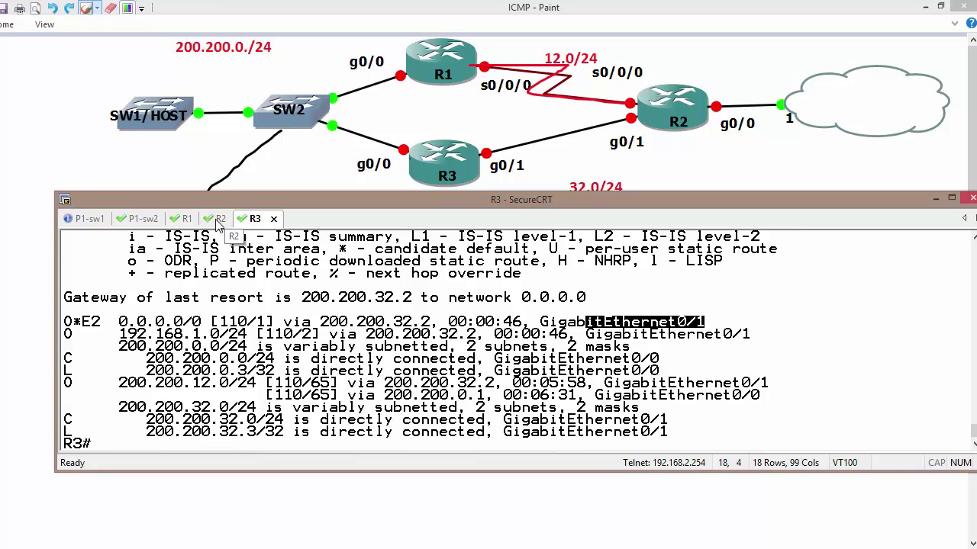
pyautogui.write('pin')
pyautogui.press('Tab')
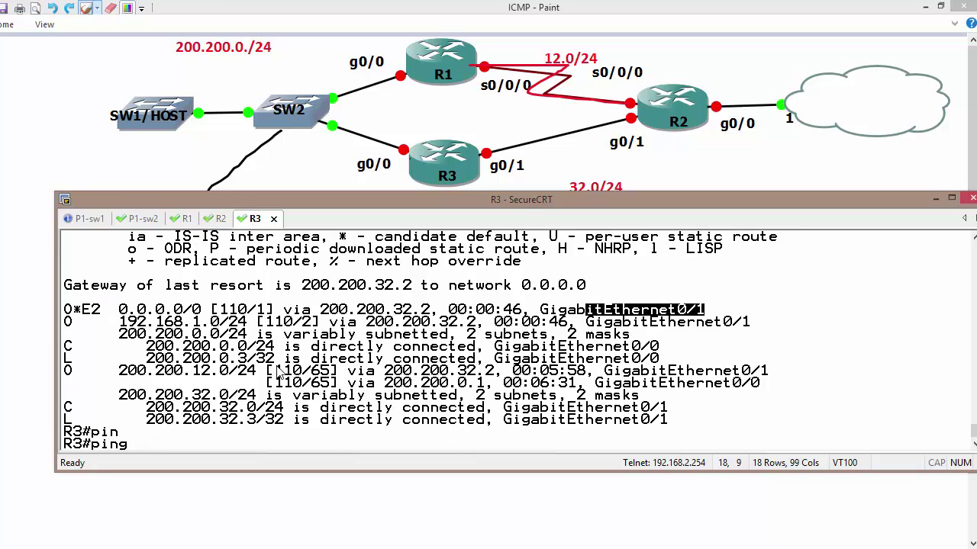
pyautogui.write('8.8.8.8')
pyautogui.press('Return')
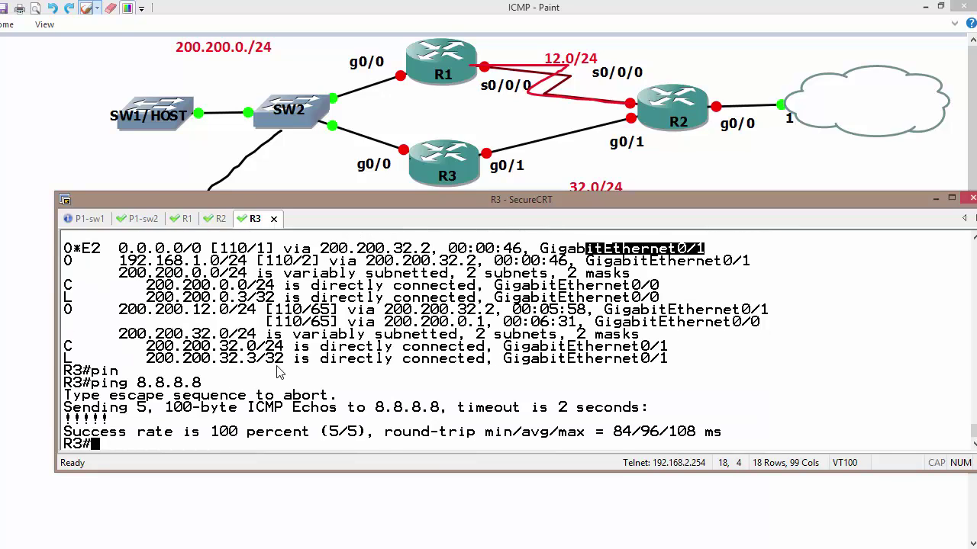
pyautogui.moveTo(130, 426); pyautogui.dragTo(64, 419)
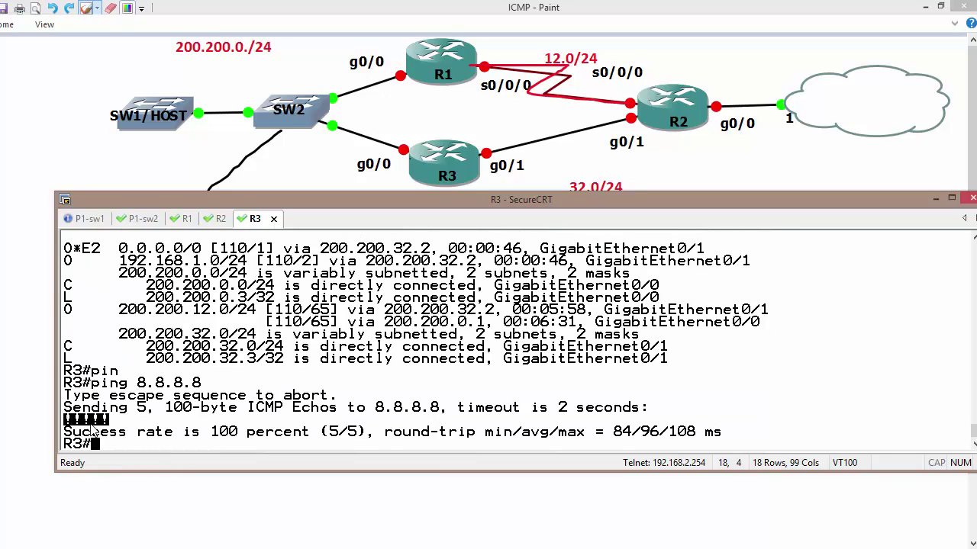
# Open the P1-sw2 session, and copy the three SW2/network lines, no mac address-table learning vlan 1 through switchport host, from base config.txt in Notepad++
pyautogui.click(147, 220)
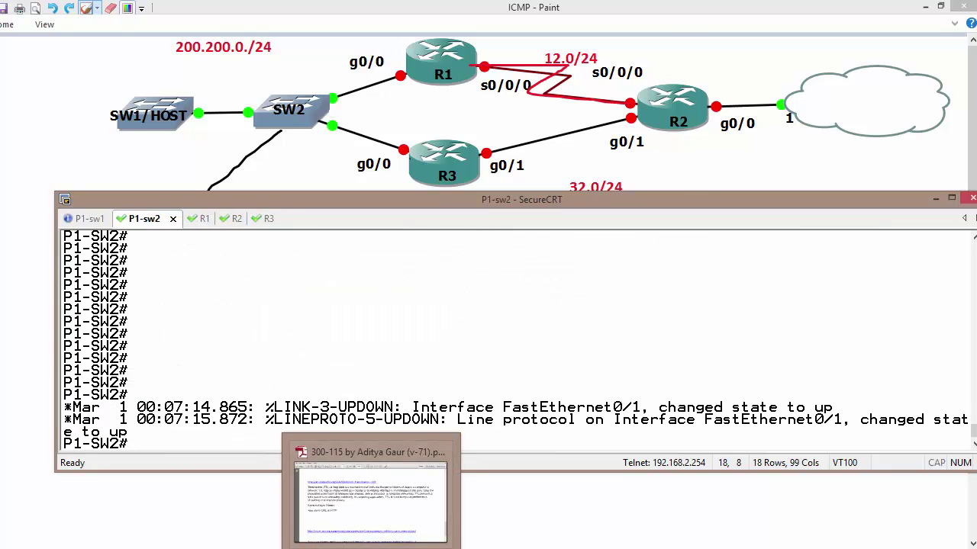
pyautogui.click(374, 488)
pyautogui.scroll(-2, 296, 303)
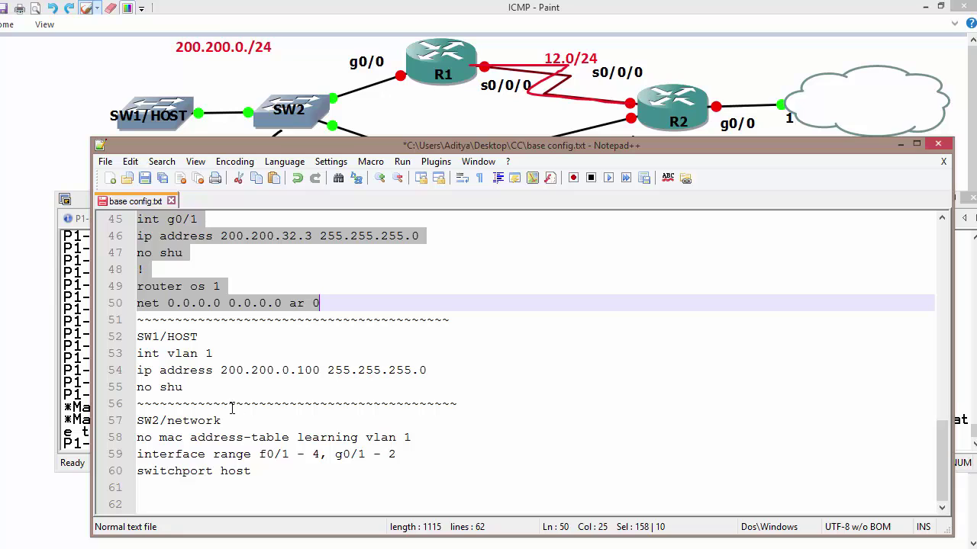
pyautogui.moveTo(138, 441); pyautogui.dragTo(390, 482)
pyautogui.hotkey('ctrl', 'c')
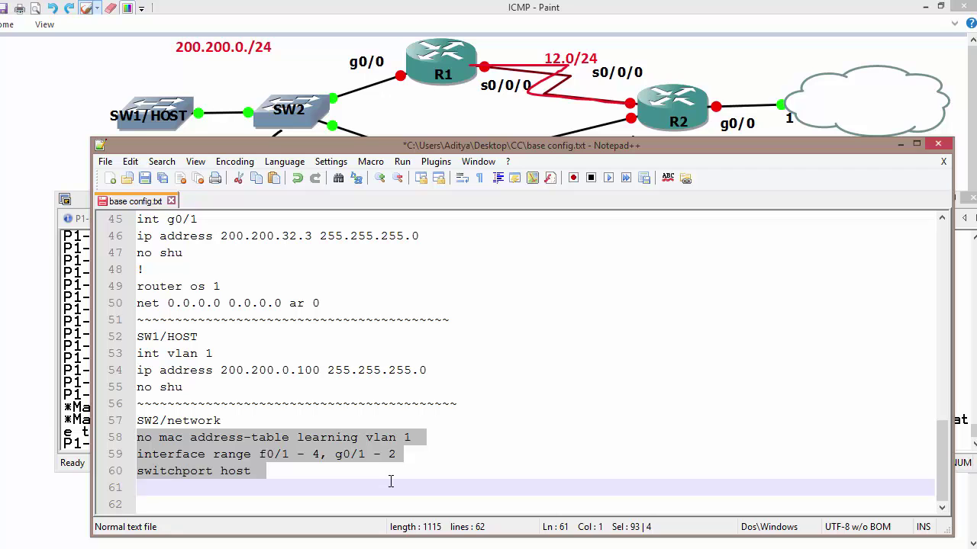
pyautogui.click(344, 455)
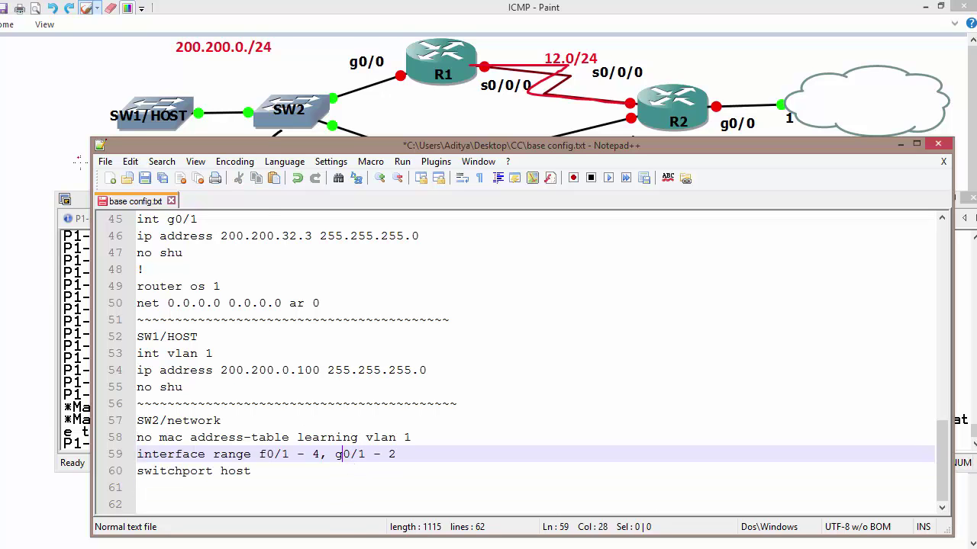
# Enter configuration mode on P1-SW2 and apply the copied lines disabling VLAN 1 MAC learning and setting f0/1 - 4, g0/1 - 2 to switchport host
pyautogui.click(81, 207)
pyautogui.write('c')
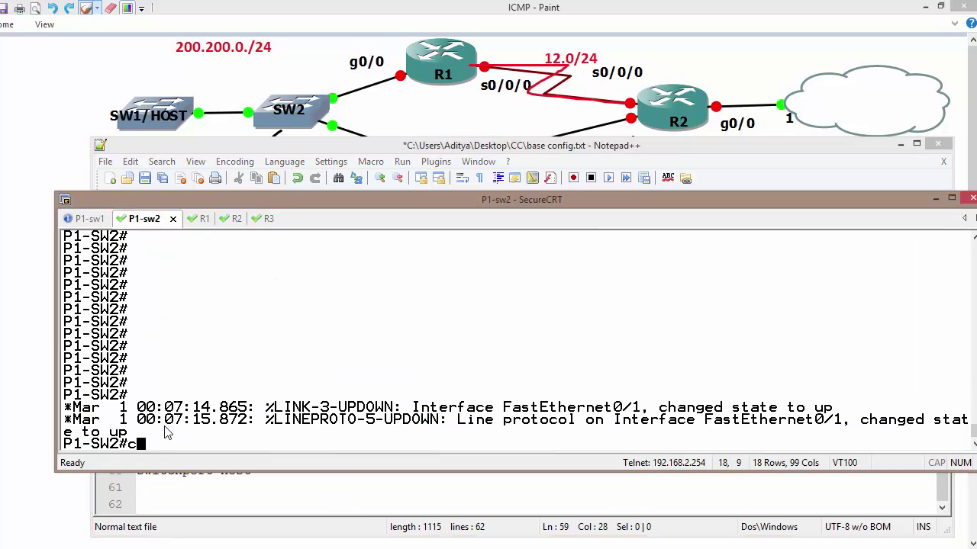
pyautogui.press('Return')
pyautogui.rightClick(231, 453)
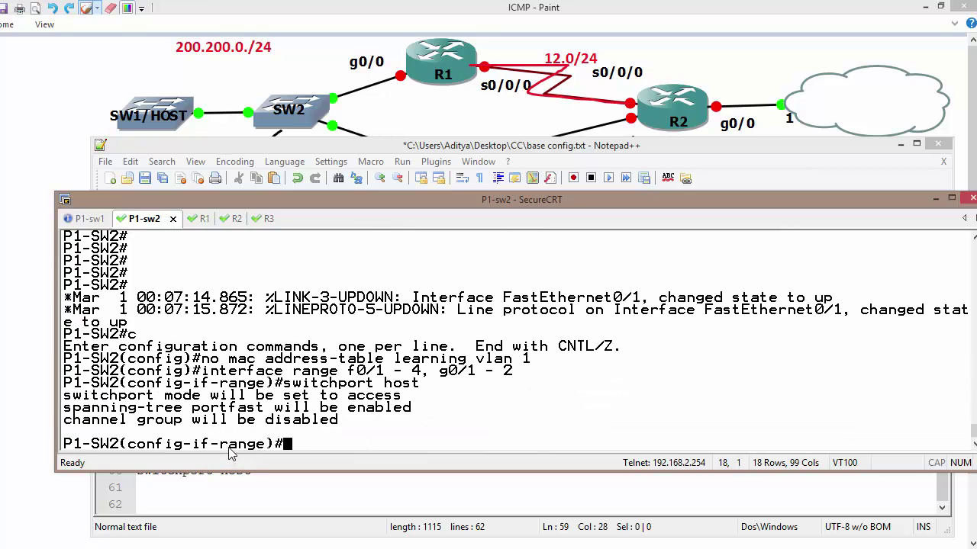
pyautogui.press('Return')
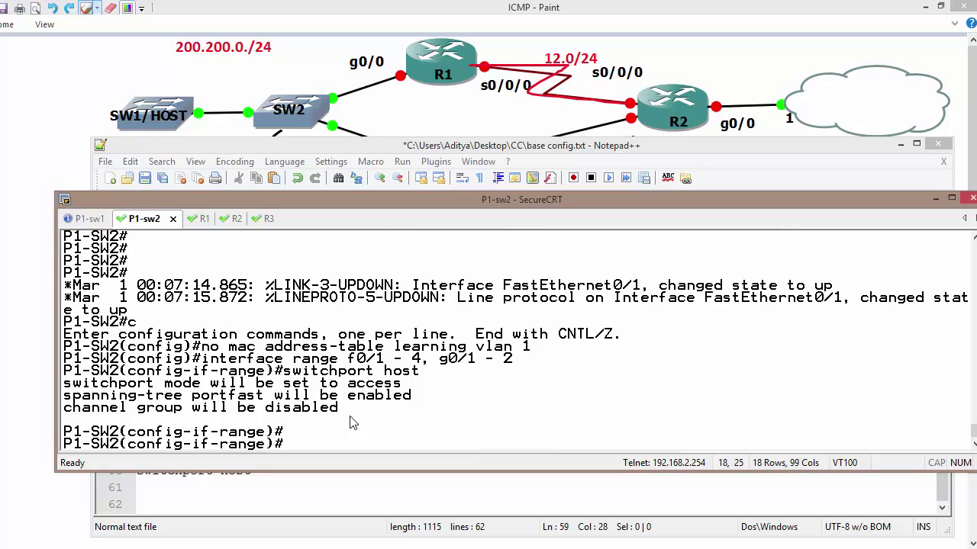
# Copy the SW1/HOST lines, int vlan 1 through no shu, from base config.txt in Notepad++, and highlight the 200.200.0.100 address
pyautogui.click(334, 505)
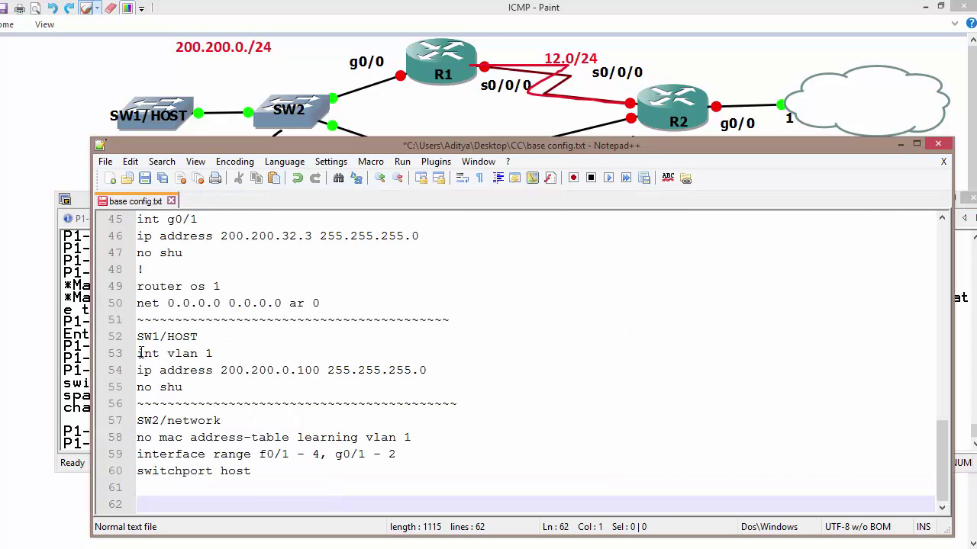
pyautogui.moveTo(138, 353); pyautogui.dragTo(189, 387)
pyautogui.hotkey('ctrl', 'c')
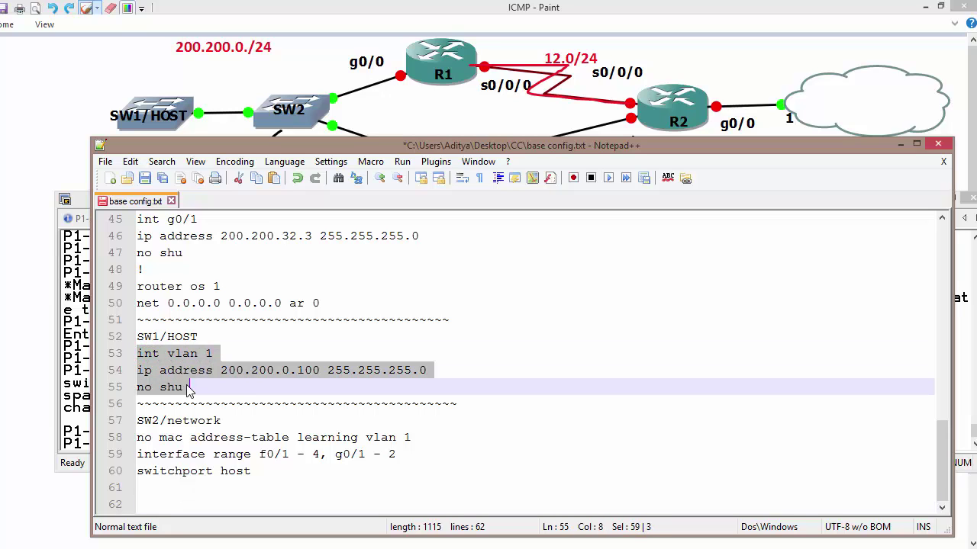
pyautogui.click(216, 353)
pyautogui.moveTo(223, 370); pyautogui.dragTo(371, 371)
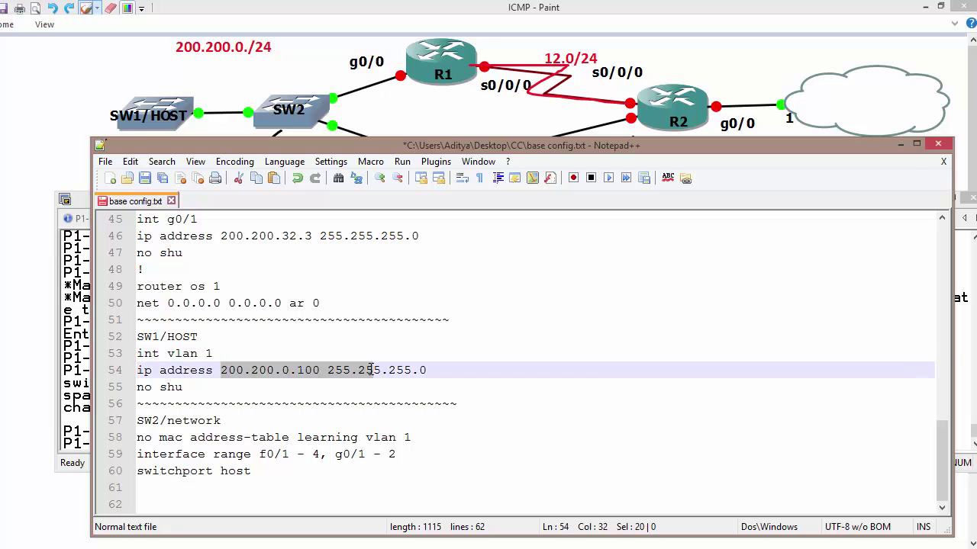
pyautogui.click(196, 388)
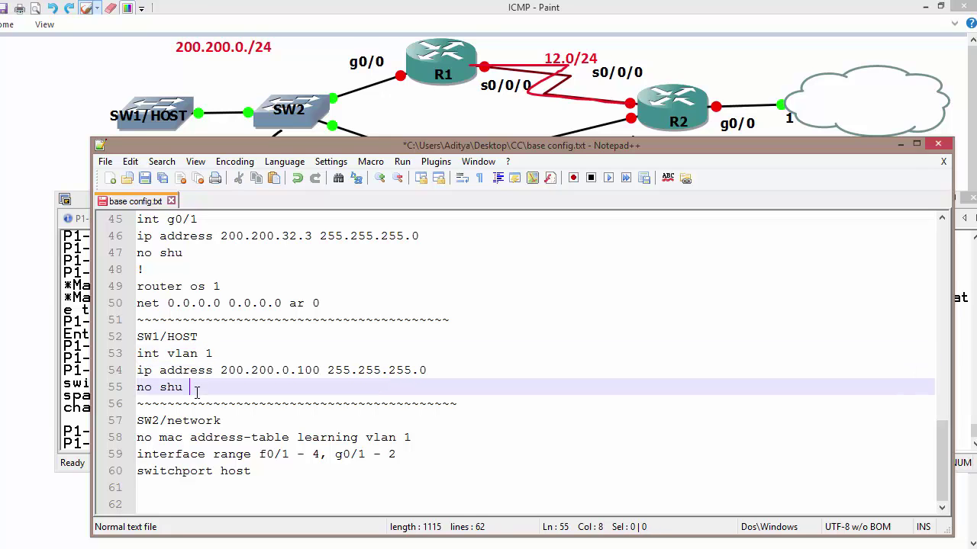
# Open the P1-sw1 session and apply the copied VLAN 1 configuration with IP address 200.200.0.100 255.255.255.0 and no shu
pyautogui.click(84, 213)
pyautogui.click(89, 220)
pyautogui.press('Return')
pyautogui.press('Return')
pyautogui.press('Return')
pyautogui.press('Return')
pyautogui.press('Return')
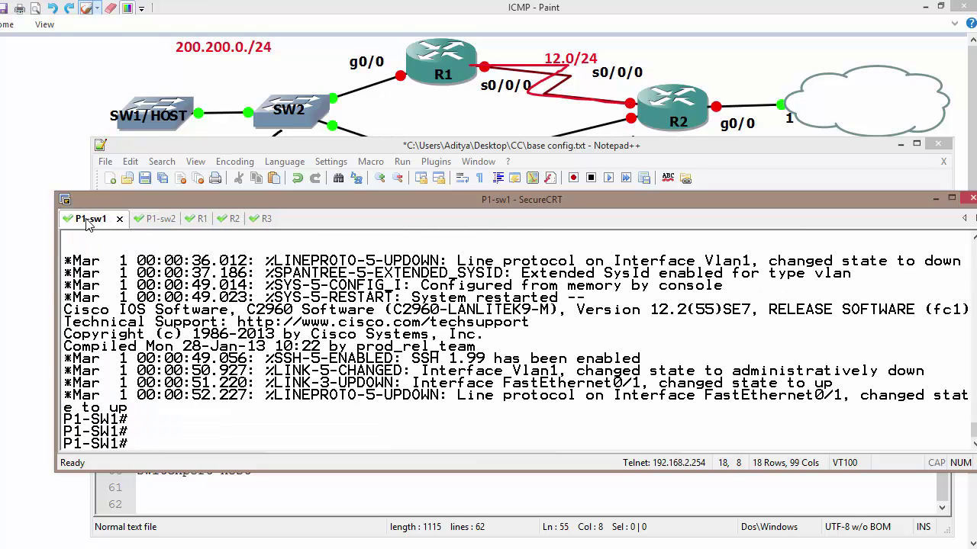
pyautogui.write('c')
pyautogui.press('Return')
pyautogui.rightClick(231, 450)
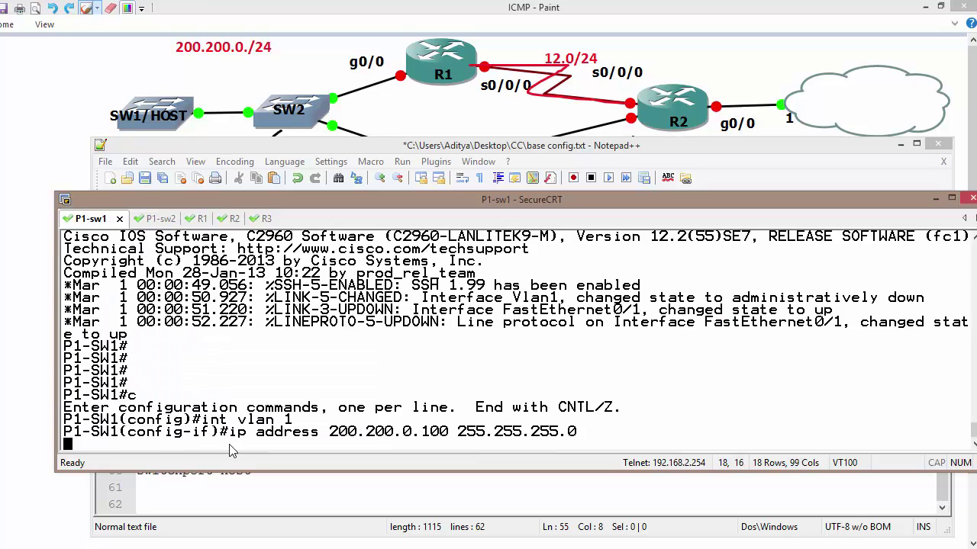
# Exit interface configuration on P1-SW1 and set the IP default gateway to 200.200.0.3
pyautogui.write('exit')
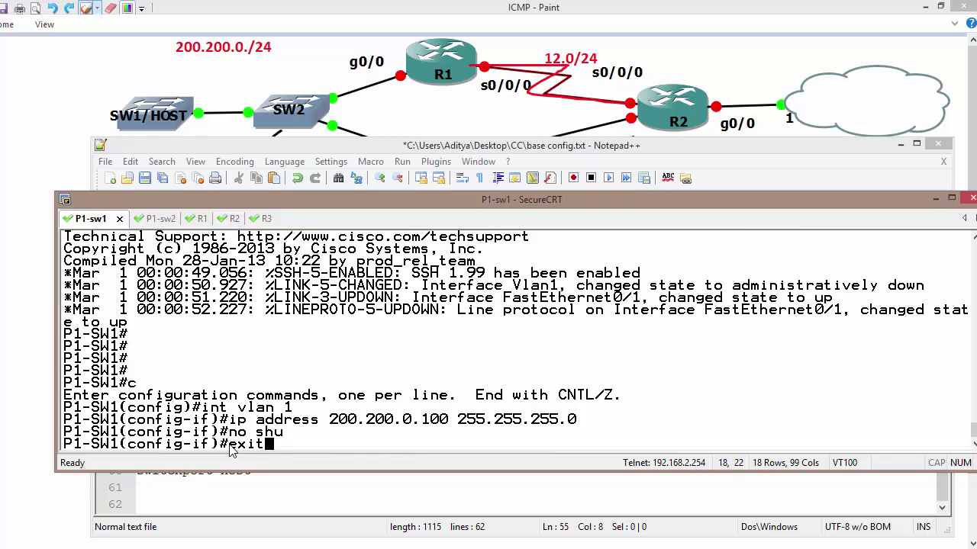
pyautogui.press('Return')
pyautogui.write('ip def')
pyautogui.press('Tab')
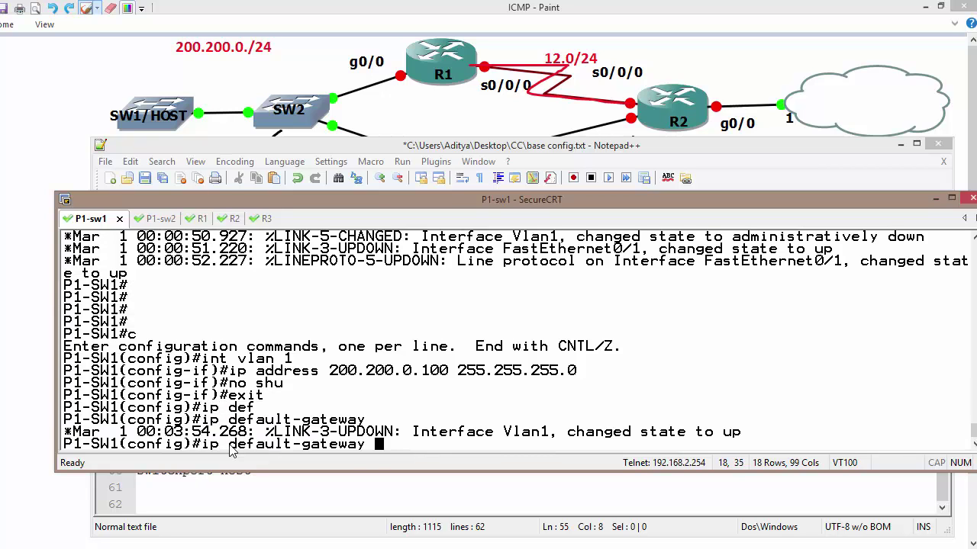
pyautogui.write('320')
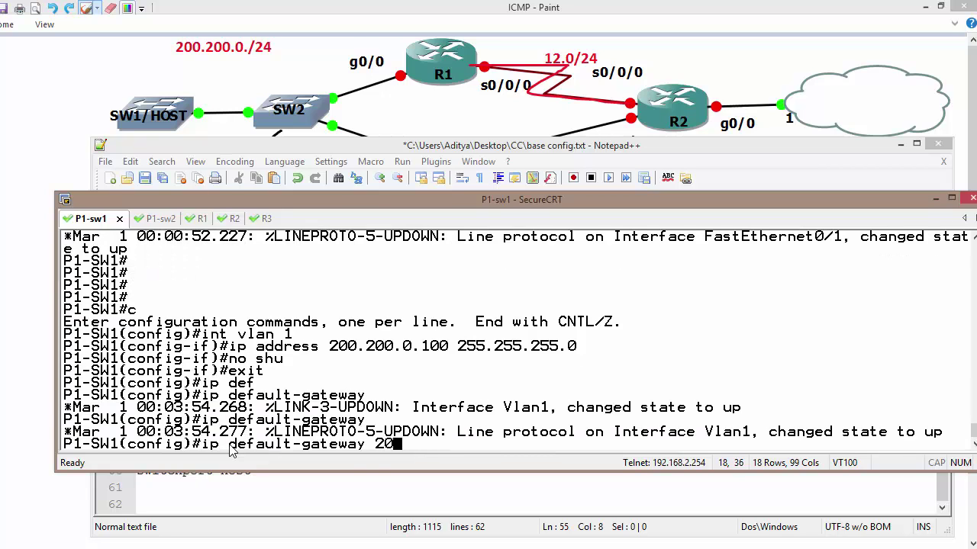
pyautogui.write('0.200.0.3')
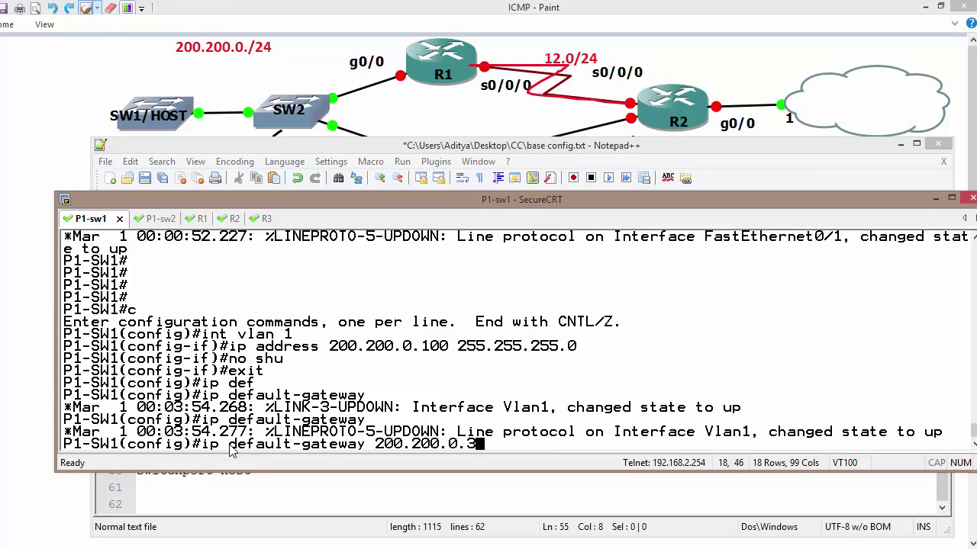
pyautogui.press('Return')
# Switch to Paint, draw a red path from SW1/HOST through R3 and R2 into the cloud, and cross out the R3-R2 link
pyautogui.click(128, 9)
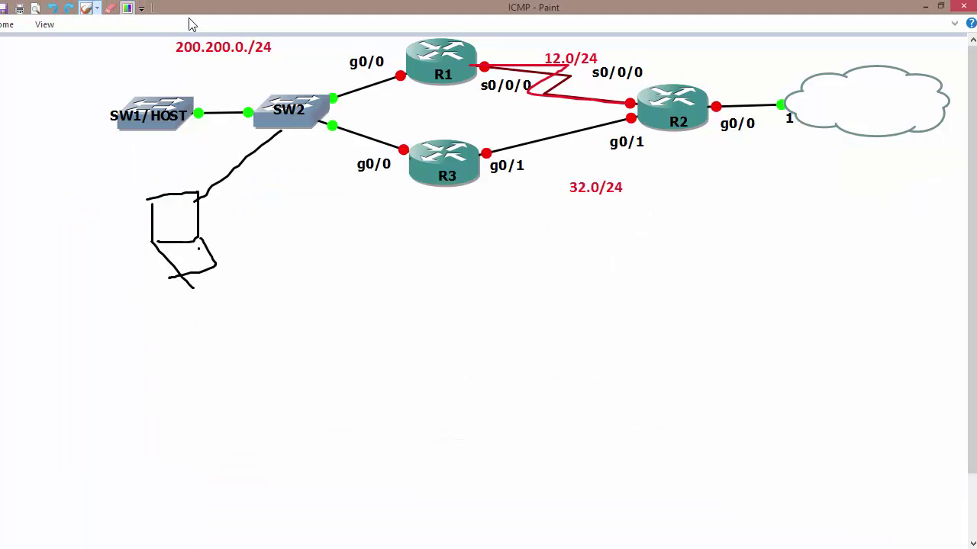
pyautogui.moveTo(143, 120)
pyautogui.mouseDown()
pyautogui.moveTo(206, 149)
pyautogui.moveTo(396, 161)
pyautogui.moveTo(427, 180)
pyautogui.moveTo(801, 116)
pyautogui.mouseUp()
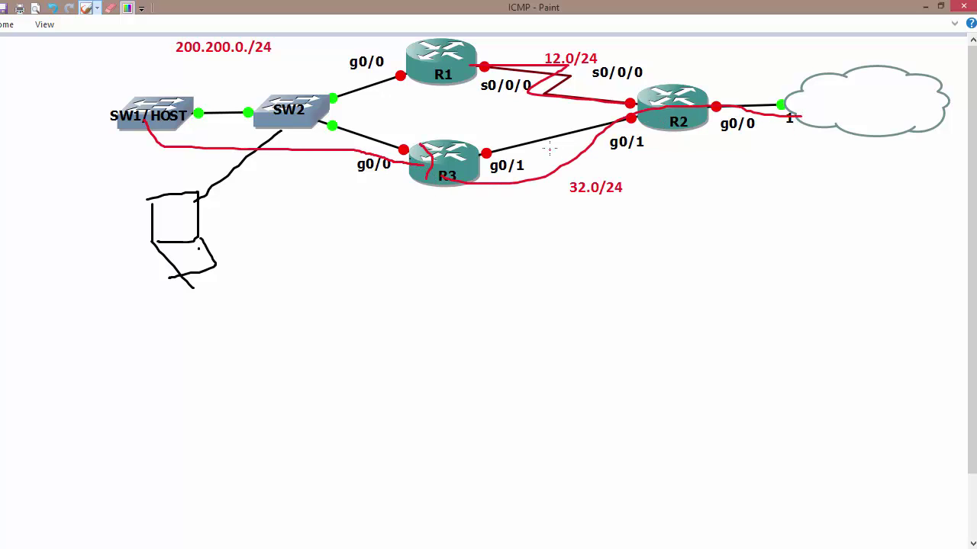
pyautogui.moveTo(511, 110); pyautogui.dragTo(590, 173)
pyautogui.moveTo(560, 111); pyautogui.dragTo(527, 212)
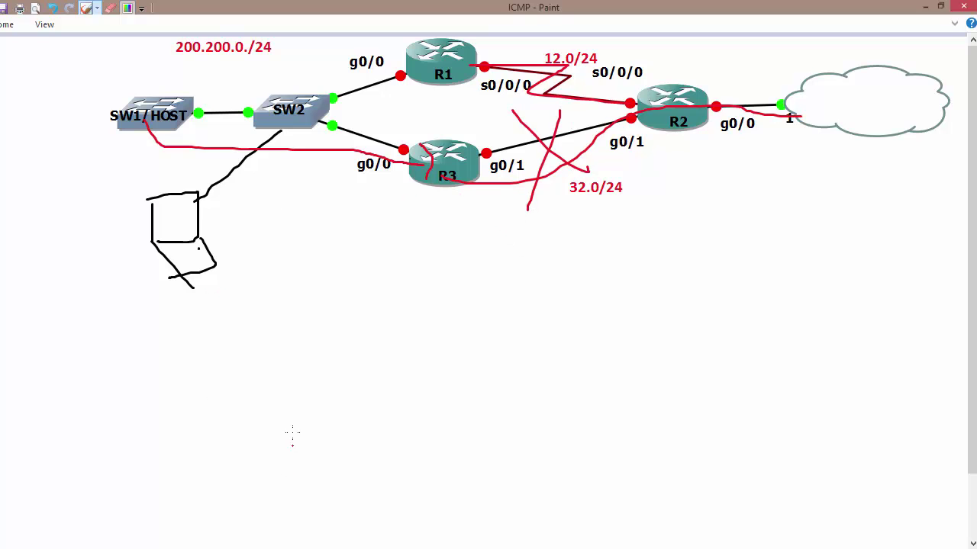
# Return to the P1-sw1 session in SecureCRT, leave configuration mode, and run a traceroute to 8.8.8.8
pyautogui.hotkey('alt', 'Tab')
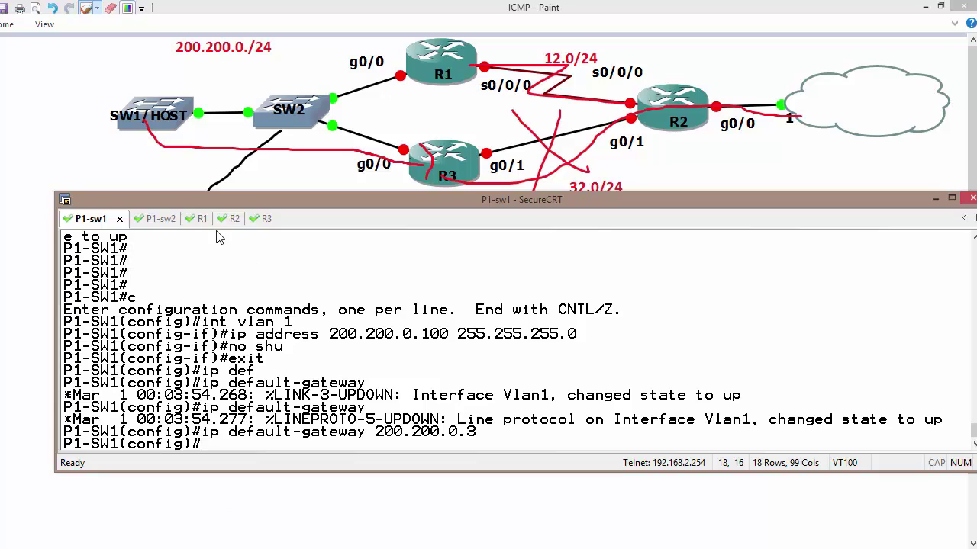
pyautogui.hotkey('ctrl', 'z')
pyautogui.press('Return')
pyautogui.press('Return')
pyautogui.press('Return')
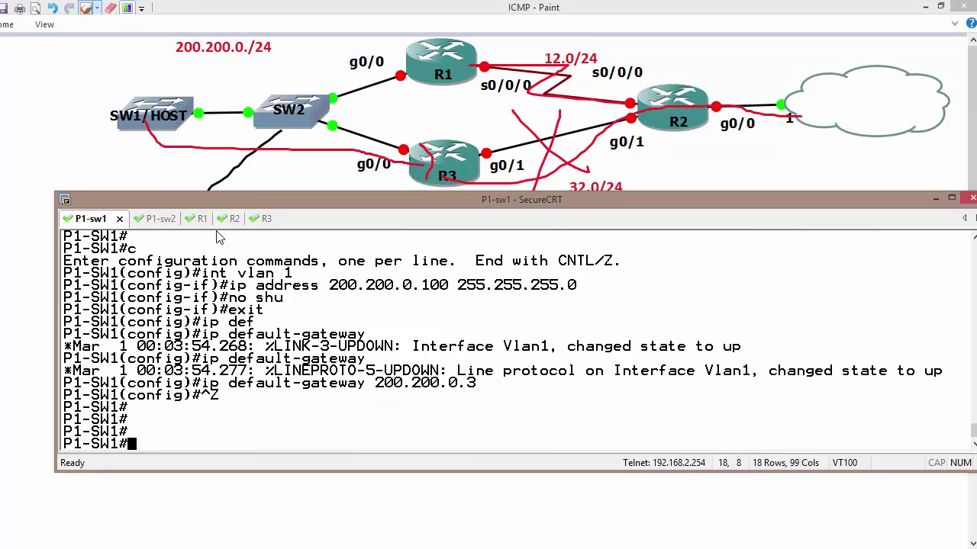
pyautogui.write('tra')
pyautogui.press('Tab')
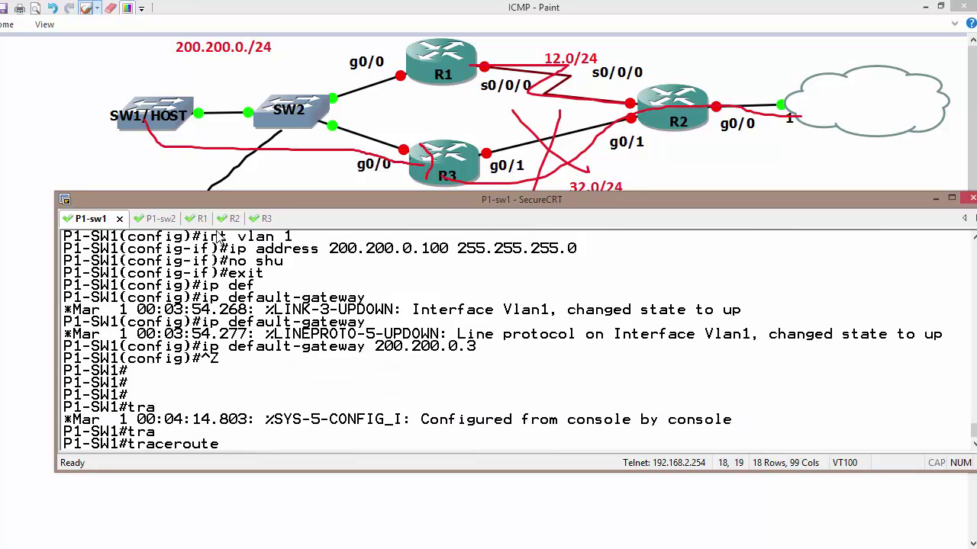
pyautogui.write('8.8.8.8')
pyautogui.press('Return')
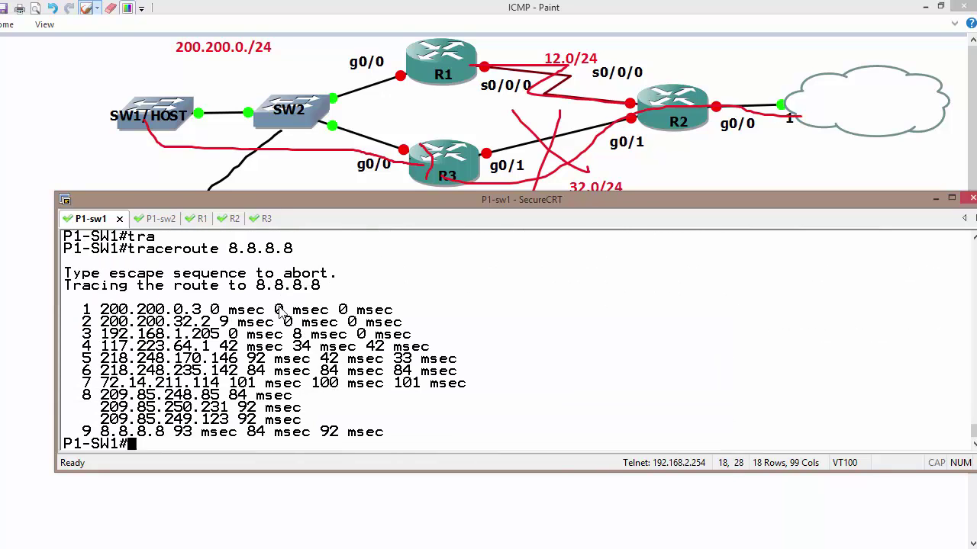
# Highlight parts of the first two hops, 200.200.0.3 and 200.200.32.2, in the traceroute output
pyautogui.moveTo(91, 313); pyautogui.dragTo(246, 312)
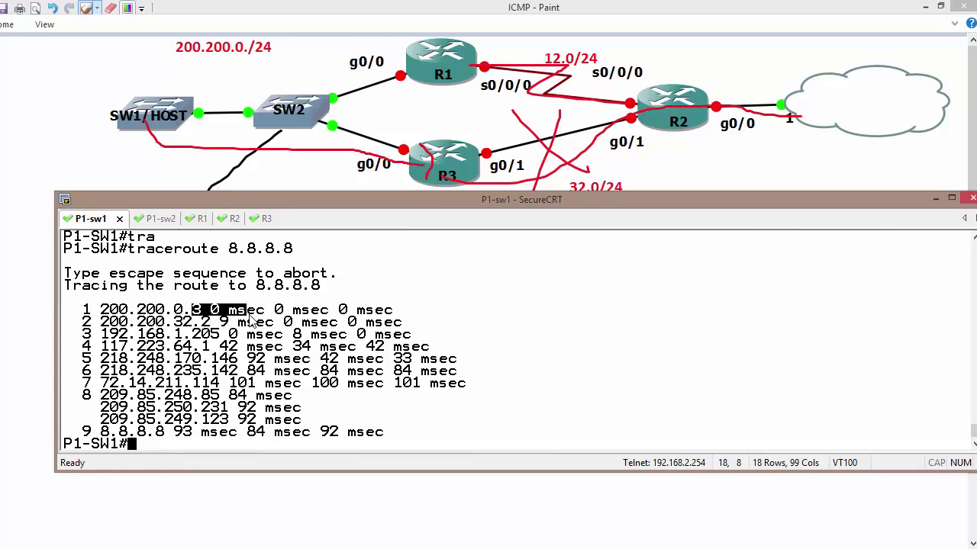
pyautogui.click(106, 325)
pyautogui.moveTo(164, 324); pyautogui.dragTo(205, 327)
# Switch to Paint, mark R2 in red, and undo that mark together with the red path and cross, keeping the serial link trace
pyautogui.click(676, 139)
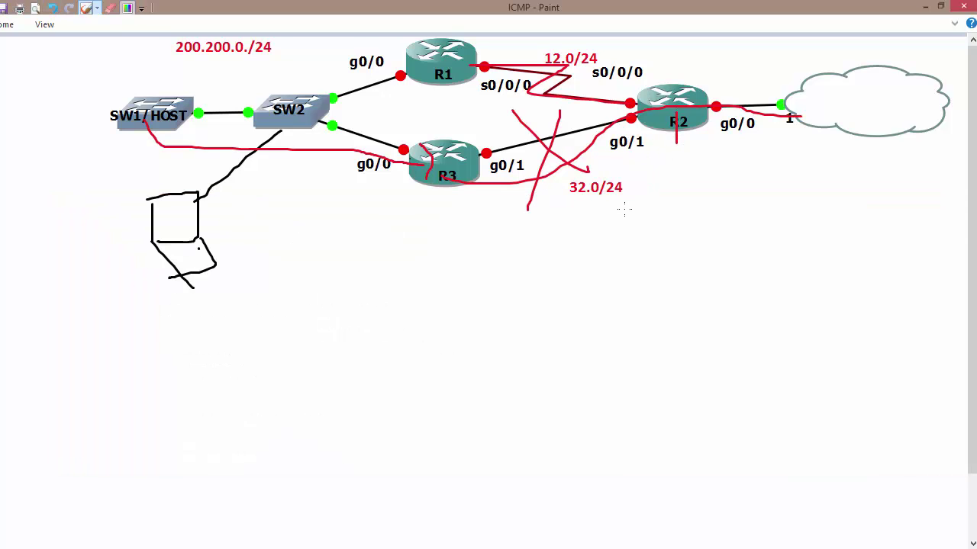
pyautogui.hotkey('ctrl', 'z')
pyautogui.hotkey('ctrl', 'z')
pyautogui.hotkey('ctrl', 'z')
pyautogui.hotkey('ctrl', 'z')
pyautogui.hotkey('ctrl', 'z')
pyautogui.hotkey('ctrl', 'z')
pyautogui.hotkey('ctrl', 'z')
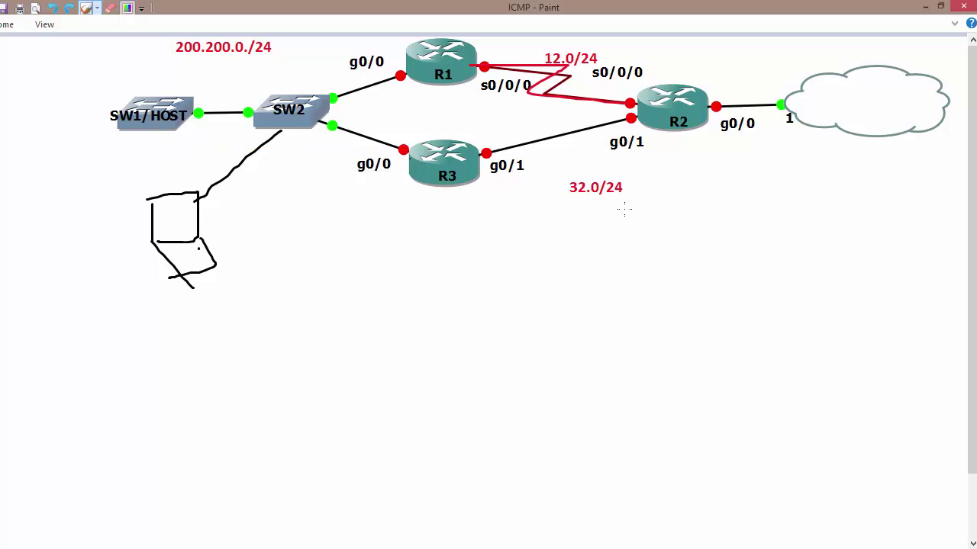
# Draw a red path from SW1/HOST through SW2 and R3 to R2's g0/0, and cross out the R3-R2 link
pyautogui.moveTo(139, 126)
pyautogui.mouseDown()
pyautogui.moveTo(335, 101)
pyautogui.moveTo(385, 164)
pyautogui.moveTo(446, 167)
pyautogui.moveTo(735, 118)
pyautogui.mouseUp()
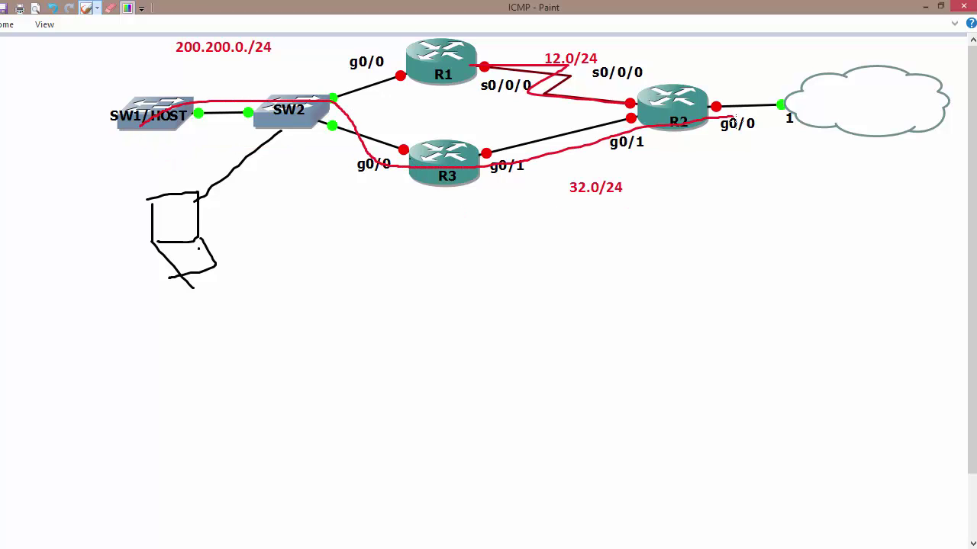
pyautogui.moveTo(527, 117); pyautogui.dragTo(574, 168)
pyautogui.moveTo(564, 114); pyautogui.dragTo(522, 197)
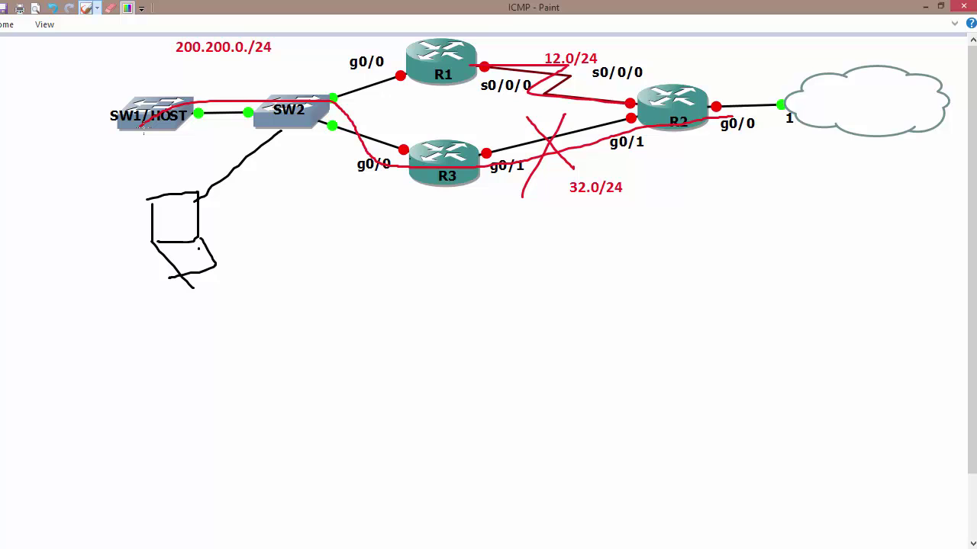
# Draw red curves from SW1/HOST to the cloud, to R3 and to R1, plus one linking R1 and R3 through SW2
pyautogui.moveTo(145, 120); pyautogui.dragTo(166, 152)
pyautogui.moveTo(233, 168)
pyautogui.mouseDown()
pyautogui.moveTo(467, 203)
pyautogui.moveTo(916, 114)
pyautogui.mouseUp()
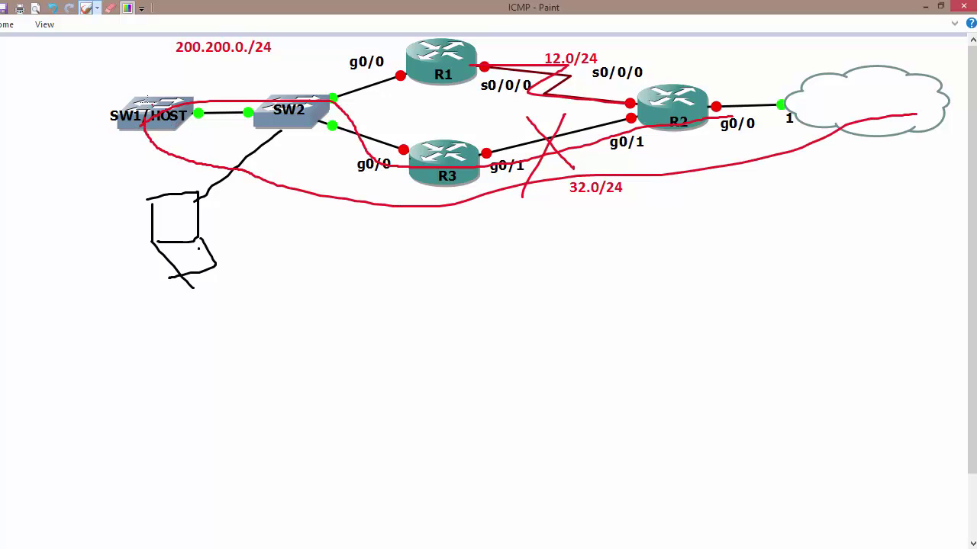
pyautogui.moveTo(149, 115)
pyautogui.mouseDown()
pyautogui.moveTo(287, 83)
pyautogui.moveTo(435, 161)
pyautogui.mouseUp()
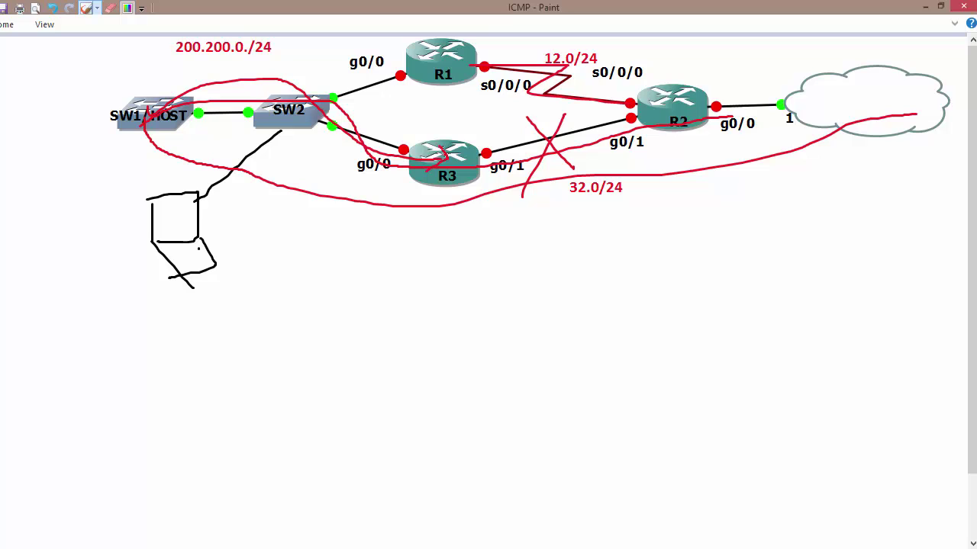
pyautogui.moveTo(437, 61)
pyautogui.mouseDown()
pyautogui.moveTo(312, 80)
pyautogui.moveTo(455, 153)
pyautogui.mouseUp()
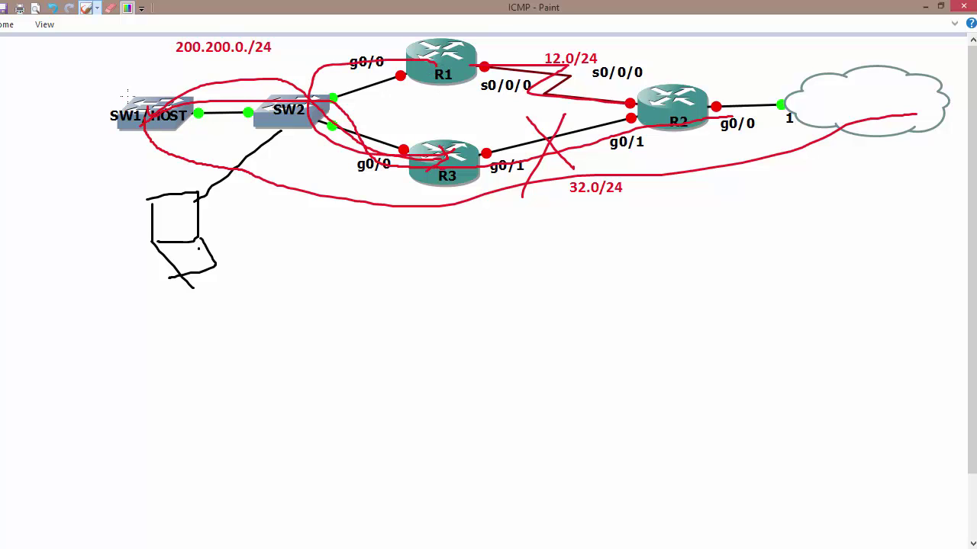
pyautogui.moveTo(127, 93)
pyautogui.mouseDown()
pyautogui.moveTo(164, 67)
pyautogui.moveTo(365, 55)
pyautogui.moveTo(441, 58)
pyautogui.moveTo(457, 75)
pyautogui.mouseUp()
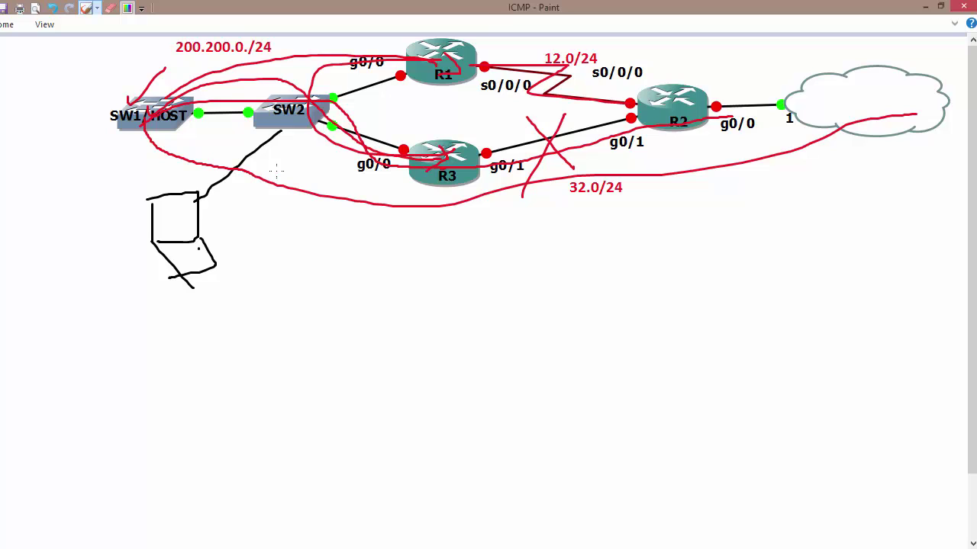
# Undo the red route sketches and draw a red path from SW1/HOST through R1, the serial link and R2 into the cloud
pyautogui.hotkey('ctrl', 'z')
pyautogui.hotkey('ctrl', 'z')
pyautogui.hotkey('ctrl', 'z')
pyautogui.hotkey('ctrl', 'z')
pyautogui.hotkey('ctrl', 'z')
pyautogui.hotkey('ctrl', 'z')
pyautogui.hotkey('ctrl', 'z')
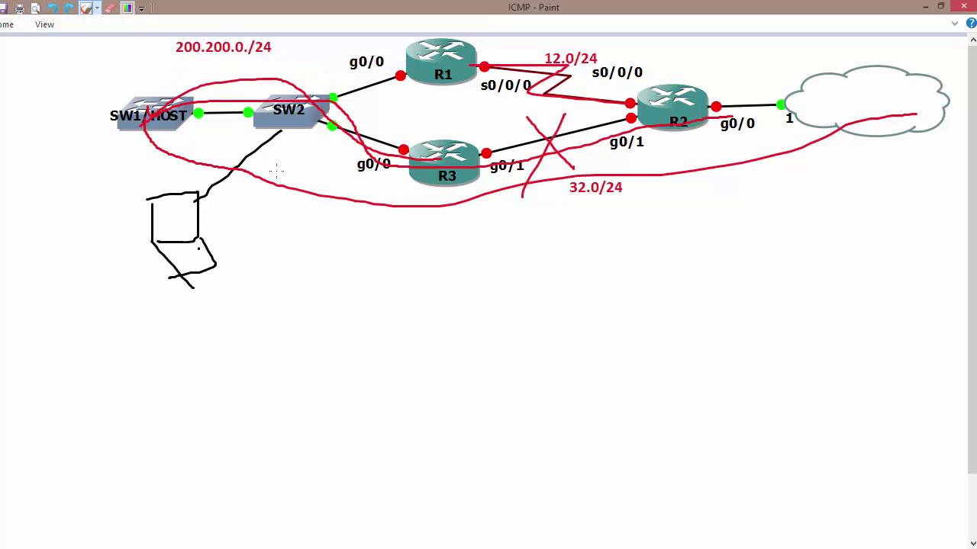
pyautogui.hotkey('ctrl', 'z')
pyautogui.hotkey('ctrl', 'z')
pyautogui.hotkey('ctrl', 'z')
pyautogui.hotkey('ctrl', 'z')
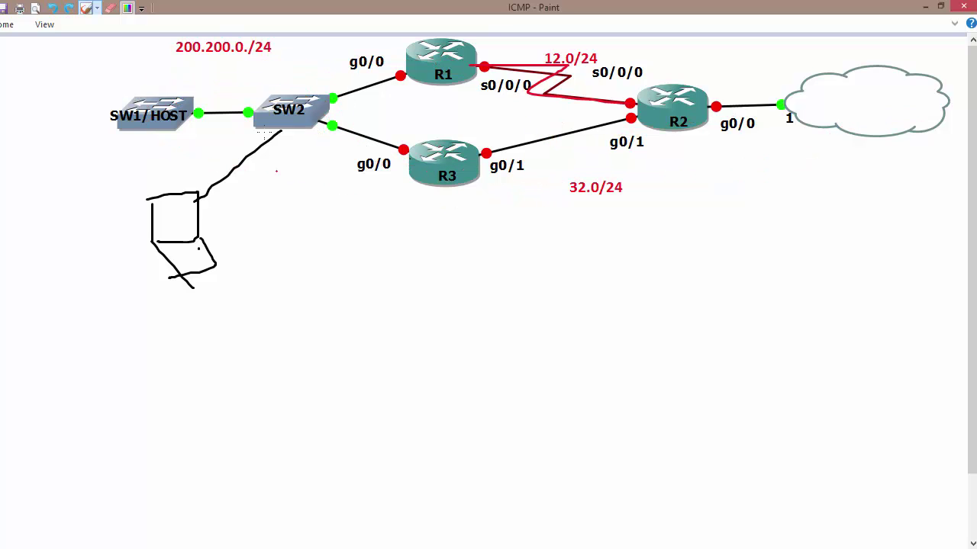
pyautogui.moveTo(174, 108)
pyautogui.mouseDown()
pyautogui.moveTo(203, 92)
pyautogui.moveTo(412, 66)
pyautogui.moveTo(554, 65)
pyautogui.mouseUp()
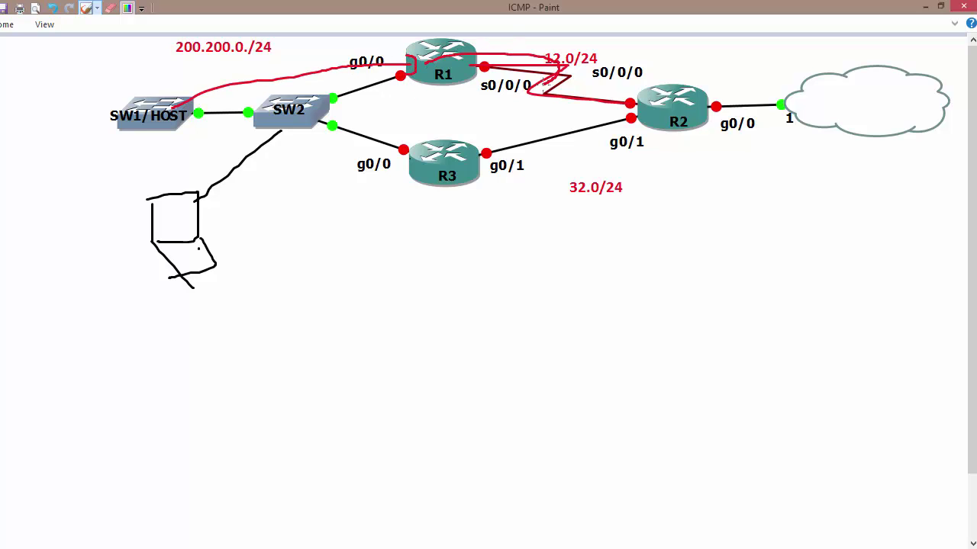
pyautogui.moveTo(438, 59)
pyautogui.mouseDown()
pyautogui.moveTo(551, 52)
pyautogui.moveTo(661, 103)
pyautogui.moveTo(837, 102)
pyautogui.mouseUp()
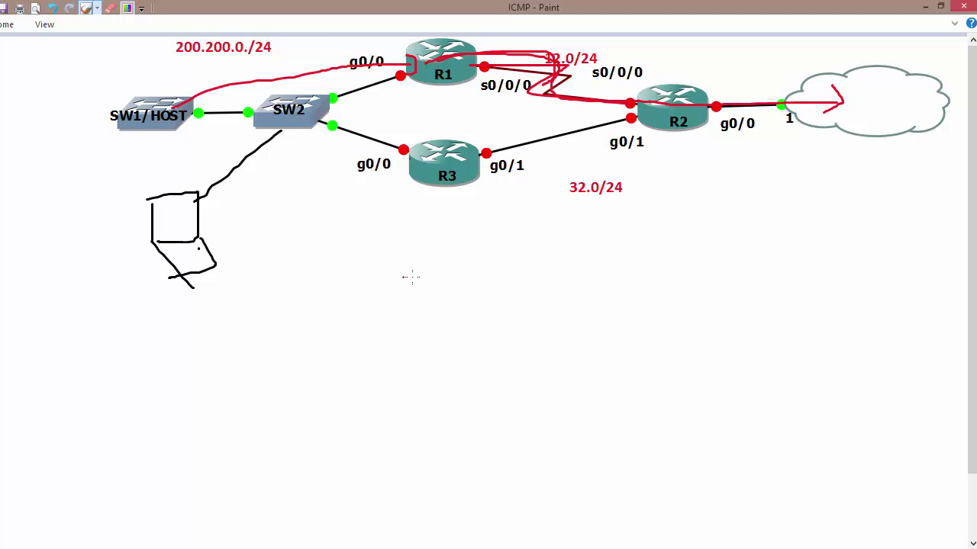
# Switch to the R3 session in SecureCRT and shut down interface g0/1
pyautogui.click(160, 519)
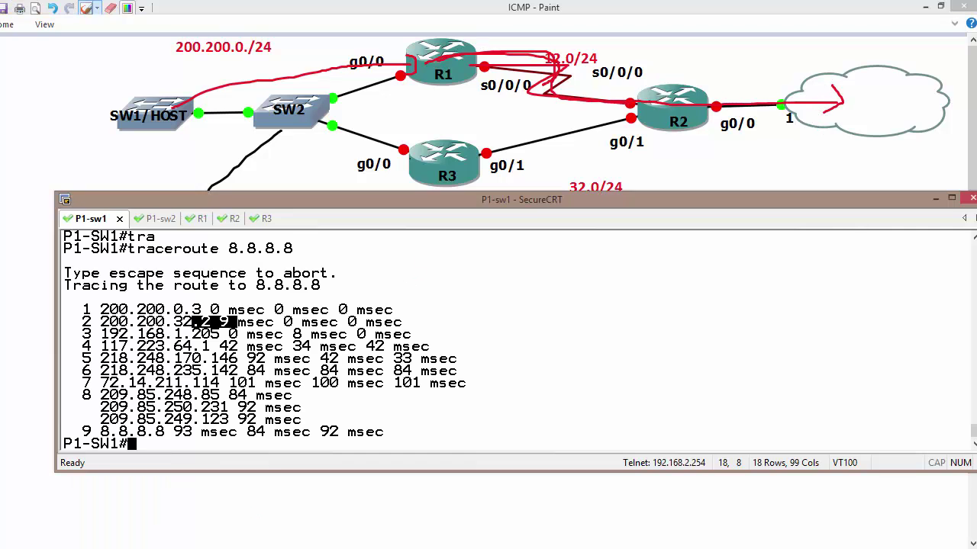
pyautogui.click(260, 219)
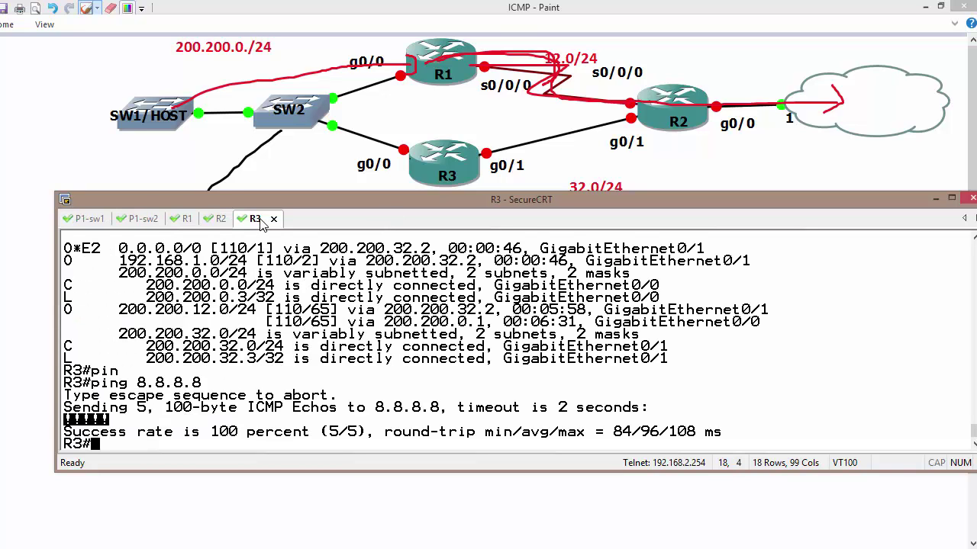
pyautogui.write('c')
pyautogui.press('Return')
pyautogui.write('in')
pyautogui.press('Tab')
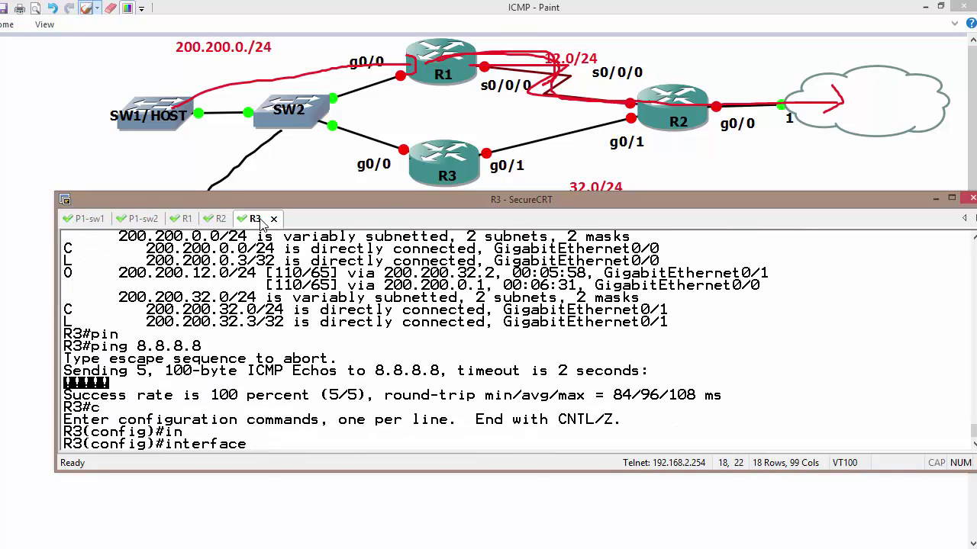
pyautogui.write('g0/1')
pyautogui.press('Return')
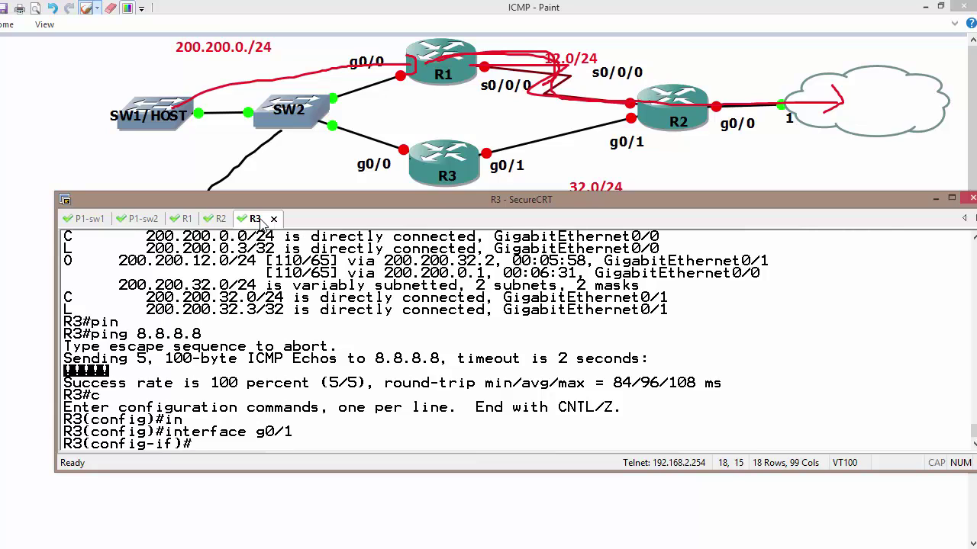
pyautogui.write('sh')
pyautogui.press('Return')
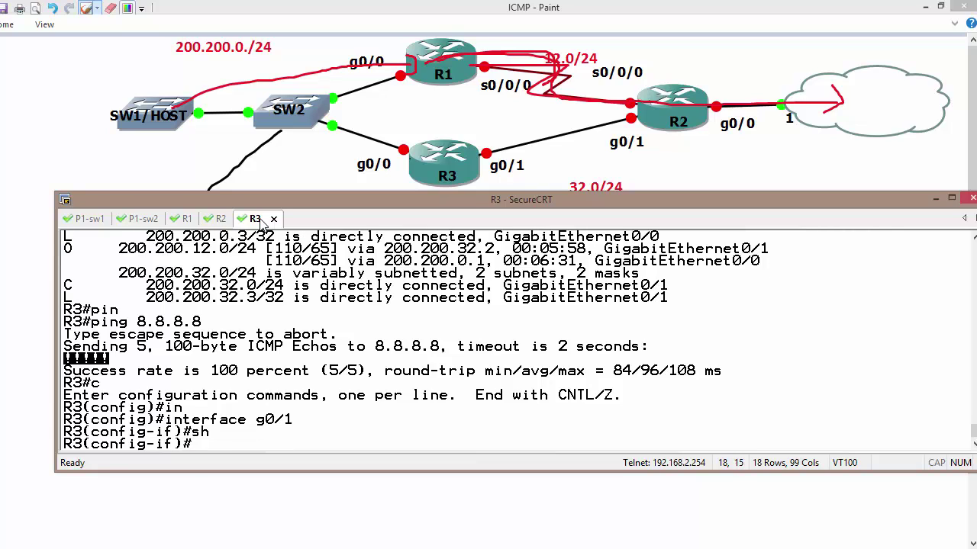
# Switch to Paint, cross out the R3-R2 link, circle R3's g0/0, and draw a red path from R3 through SW2 and R1 to the cloud
pyautogui.click(539, 122)
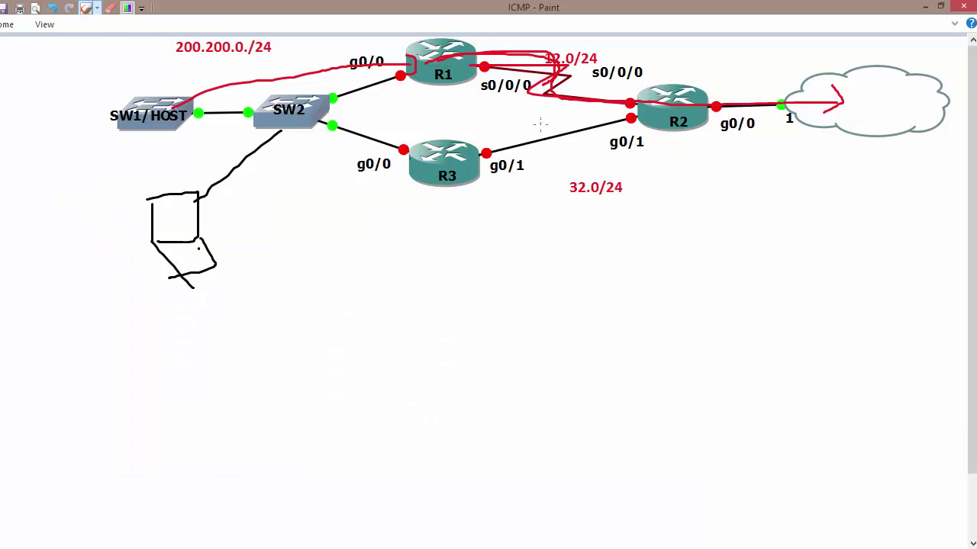
pyautogui.moveTo(538, 122); pyautogui.dragTo(566, 151)
pyautogui.moveTo(567, 127); pyautogui.dragTo(545, 162)
pyautogui.moveTo(406, 150)
pyautogui.mouseDown()
pyautogui.moveTo(333, 125)
pyautogui.moveTo(400, 68)
pyautogui.moveTo(582, 67)
pyautogui.mouseUp()
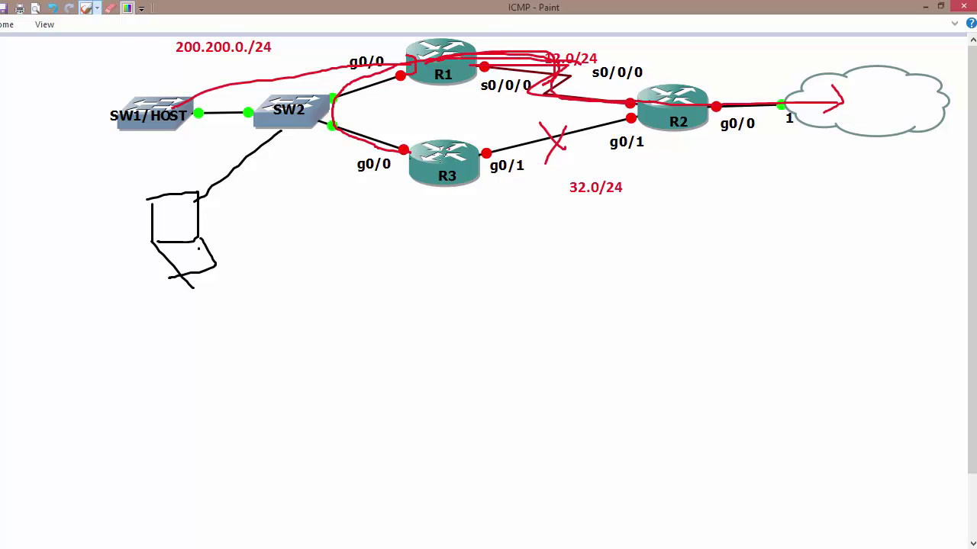
pyautogui.moveTo(370, 151); pyautogui.dragTo(377, 155)
pyautogui.moveTo(425, 67); pyautogui.dragTo(826, 109)
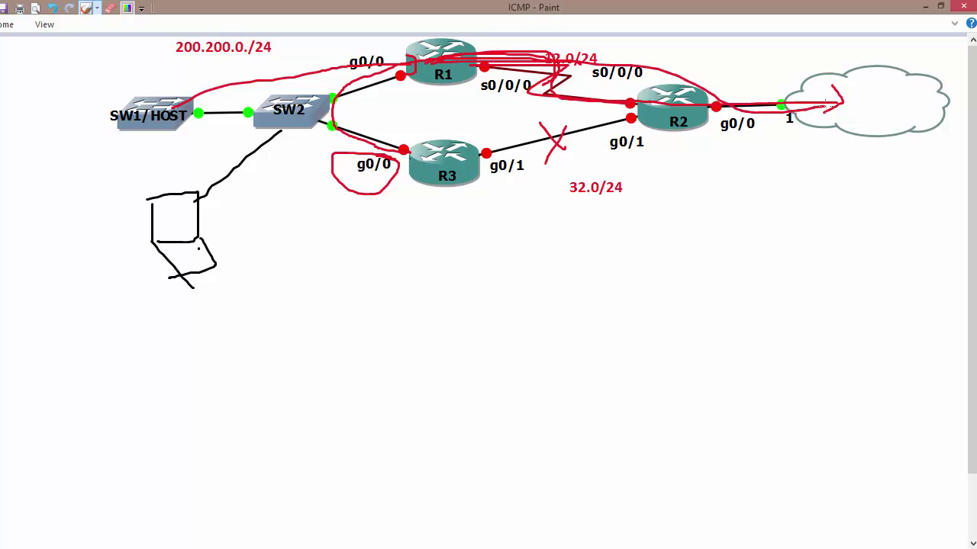
# Switch to SecureCRT, show R3's routing table and highlight the exit interface of the default route
pyautogui.hotkey('alt', 'Tab')
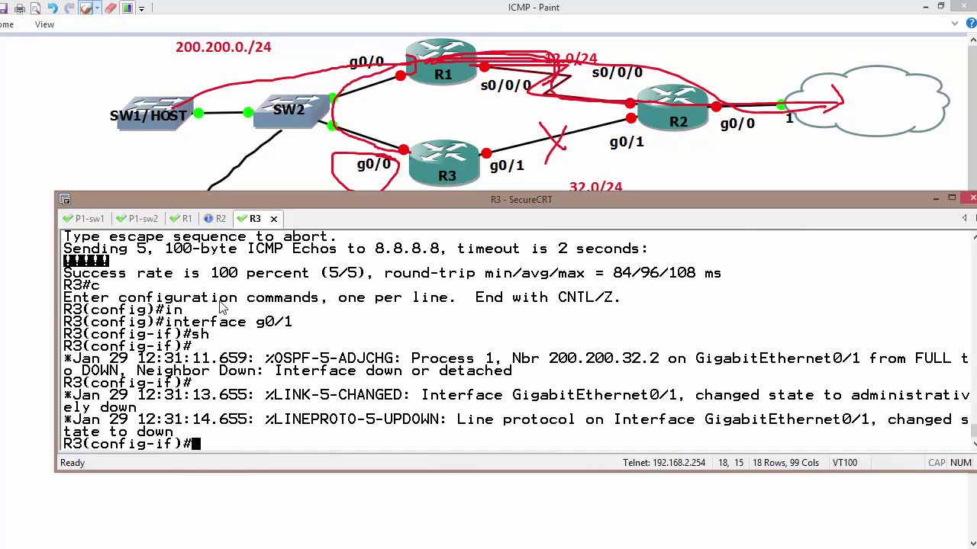
pyautogui.write('do sir')
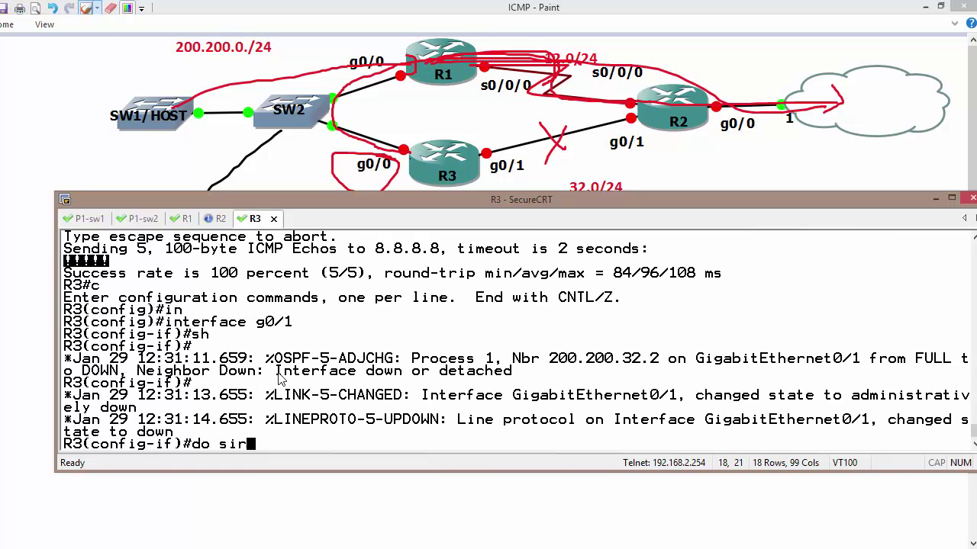
pyautogui.press('Return')
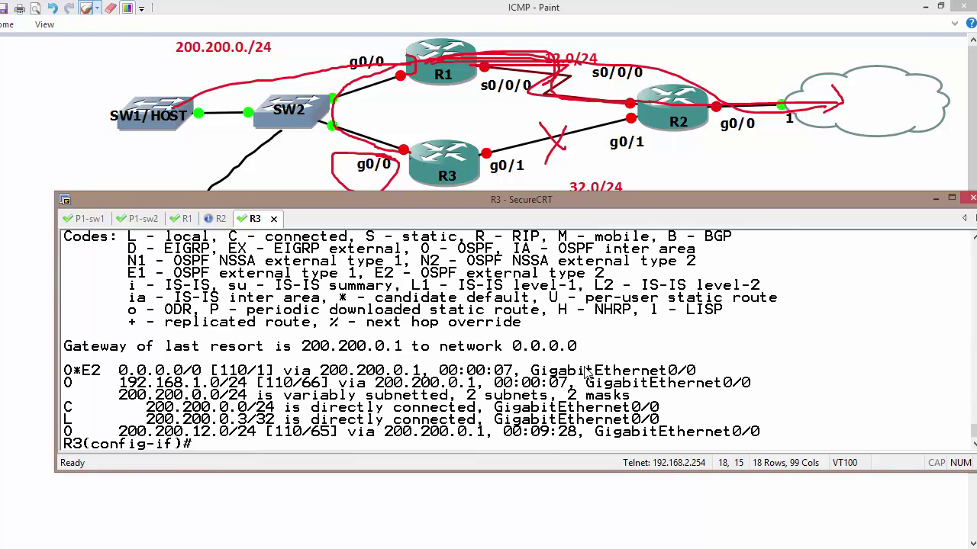
pyautogui.moveTo(701, 372); pyautogui.dragTo(614, 372)
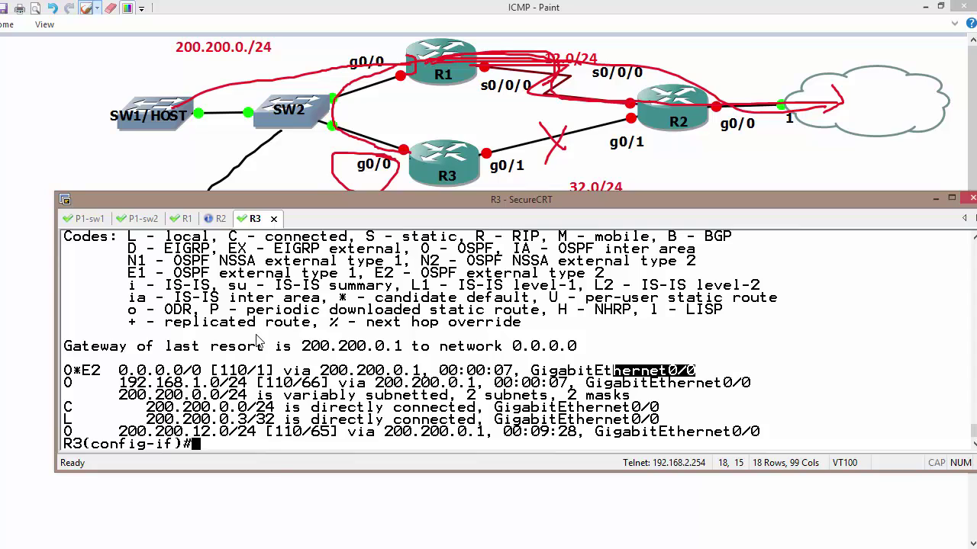
# Switch to Paint, undo all the red route sketches, and mark SW2's laptop port with a red circle and the laptop with a tick
pyautogui.click(277, 11)
pyautogui.hotkey('ctrl', 'z')
pyautogui.hotkey('ctrl', 'z')
pyautogui.hotkey('ctrl', 'z')
pyautogui.hotkey('ctrl', 'z')
pyautogui.hotkey('ctrl', 'z')
pyautogui.hotkey('ctrl', 'z')
pyautogui.hotkey('ctrl', 'z')
pyautogui.hotkey('ctrl', 'z')
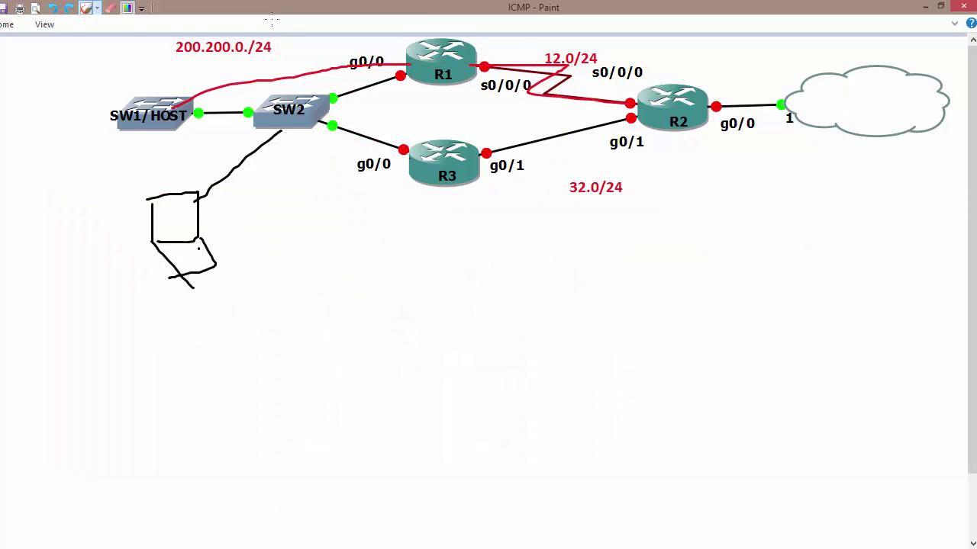
pyautogui.hotkey('ctrl', 'z')
pyautogui.hotkey('ctrl', 'z')
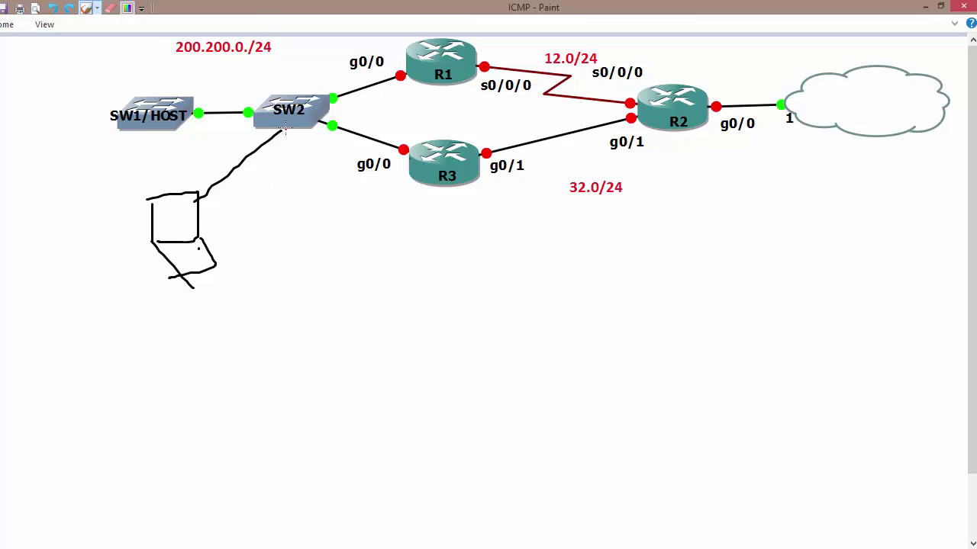
pyautogui.moveTo(279, 134); pyautogui.dragTo(287, 137)
pyautogui.moveTo(190, 212); pyautogui.dragTo(232, 191)
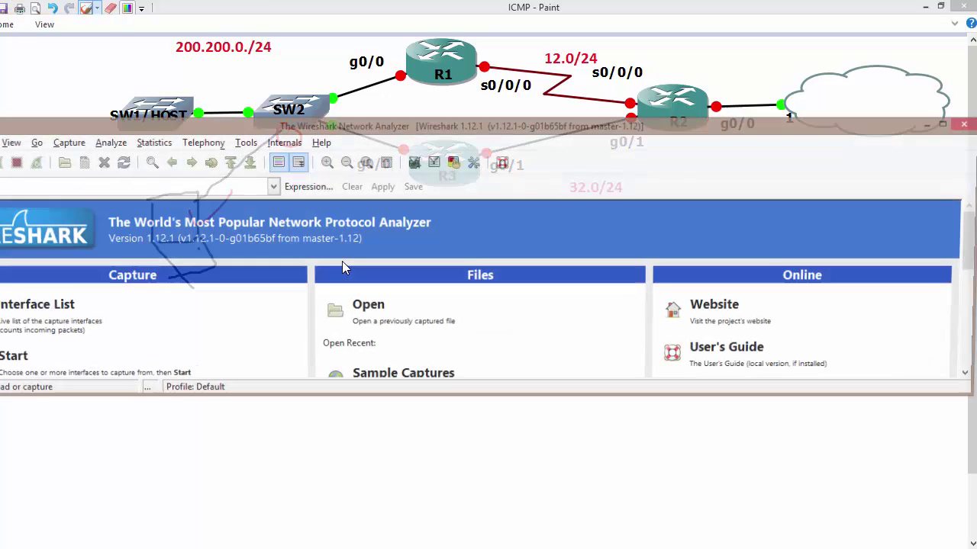
# Move and enlarge the Wireshark window and start a live capture on the Ethernet interface
pyautogui.moveTo(284, 129); pyautogui.dragTo(398, 83)
pyautogui.scroll(-2, 255, 277)
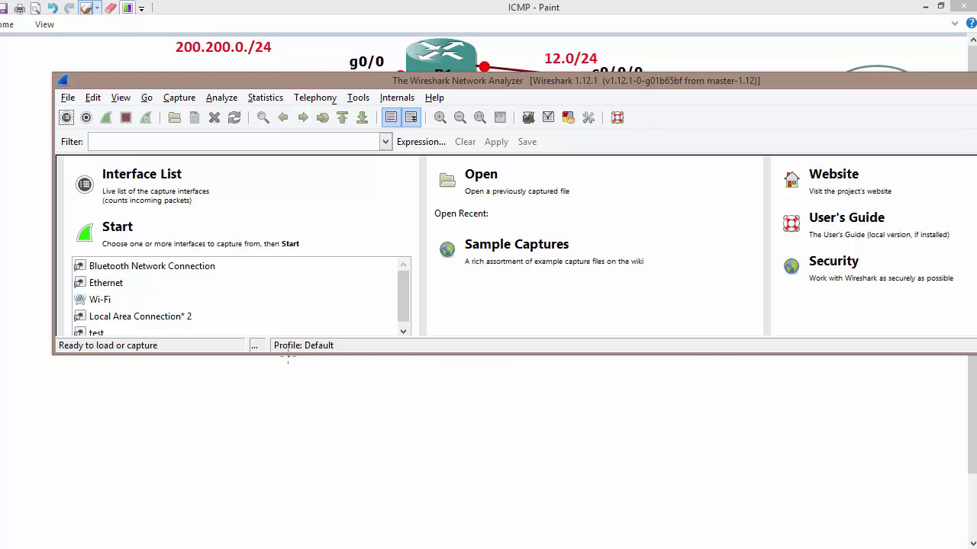
pyautogui.moveTo(287, 355); pyautogui.dragTo(287, 501)
pyautogui.click(106, 286)
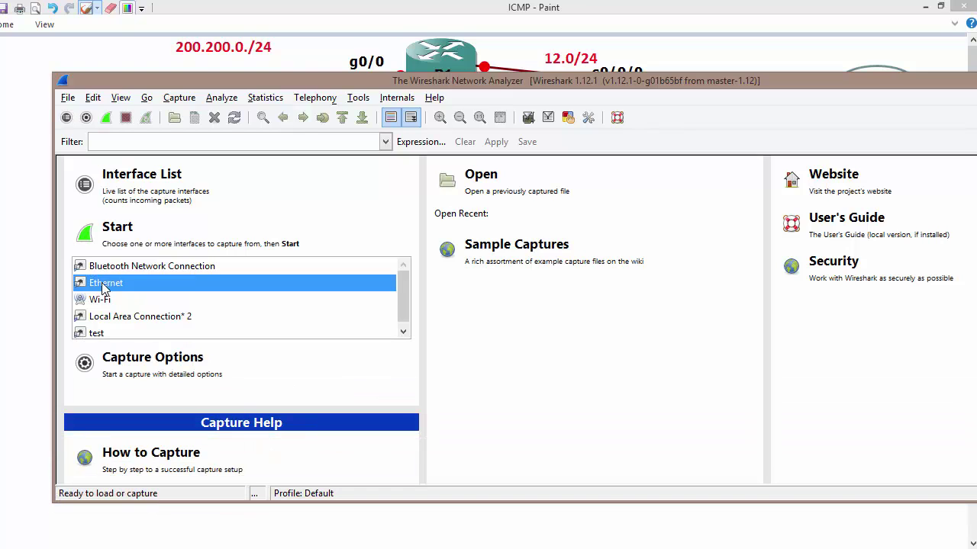
pyautogui.click(105, 230)
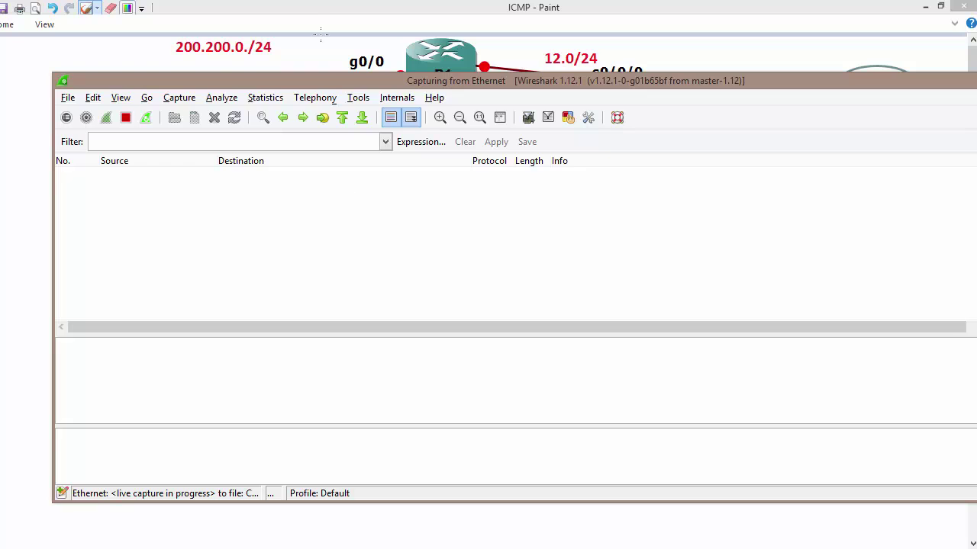
# Switch to the P1-sw1 session in SecureCRT and ping 8.8.8.8 below a few blank prompt lines
pyautogui.click(311, 12)
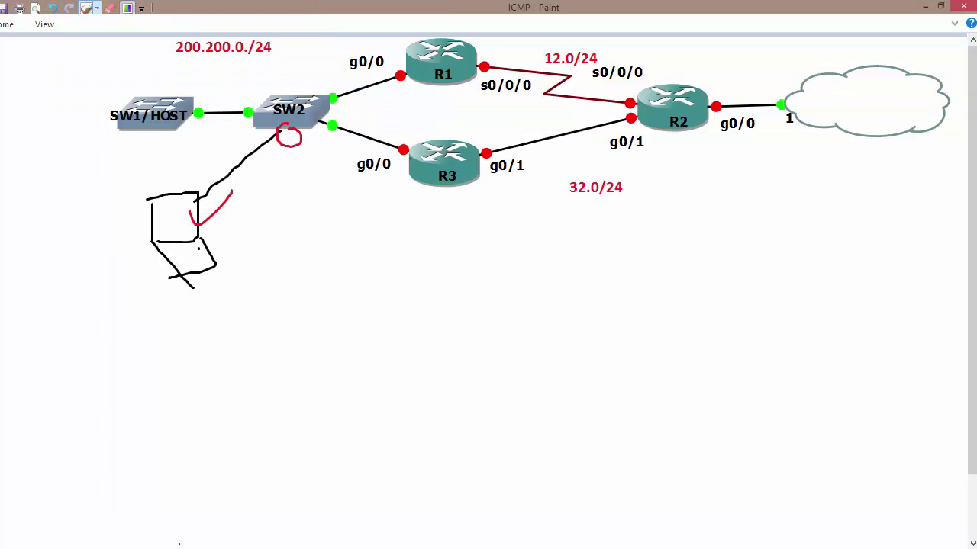
pyautogui.hotkey('alt', 'Tab')
pyautogui.click(90, 219)
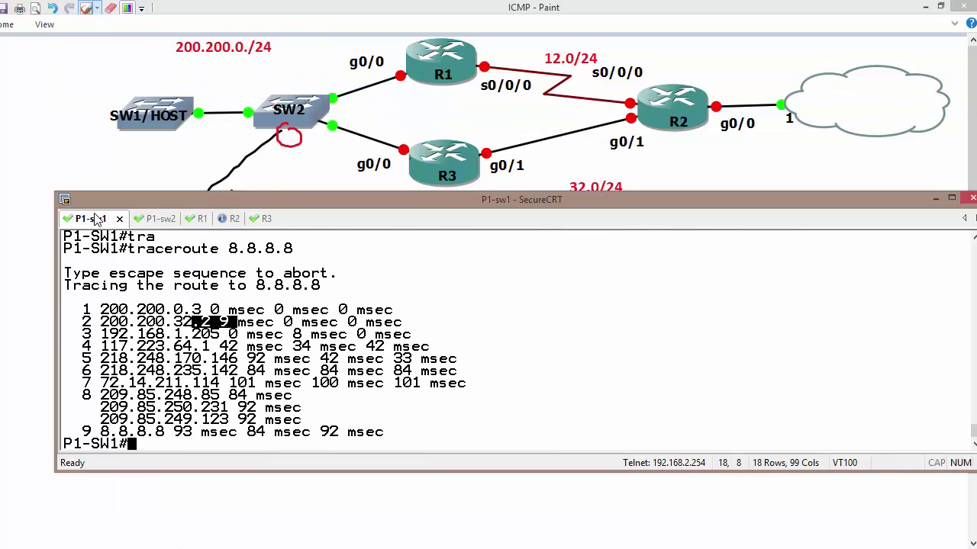
pyautogui.press('Return')
pyautogui.press('Return')
pyautogui.press('Return')
pyautogui.press('Return')
pyautogui.press('Return')
pyautogui.write('ping ')
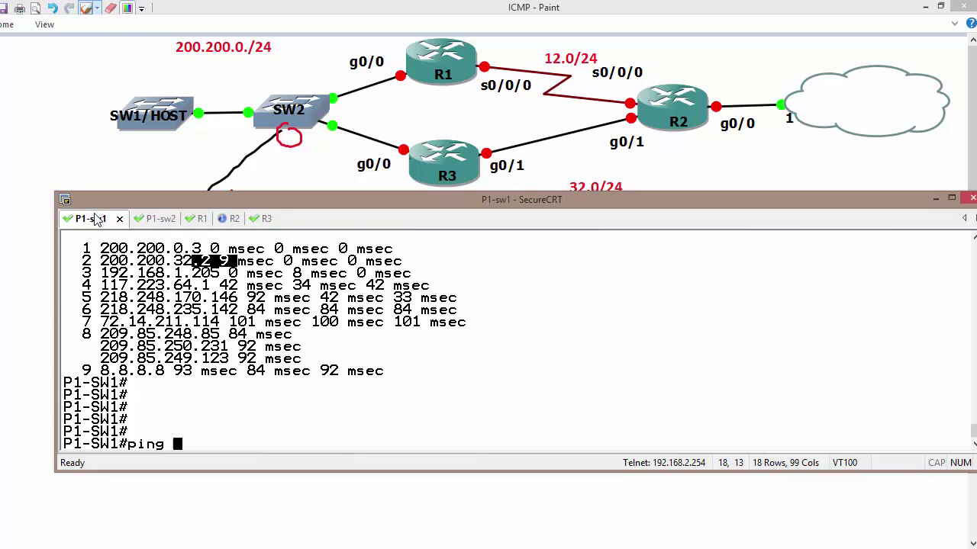
pyautogui.write('8.8.8.8')
pyautogui.press('Return')
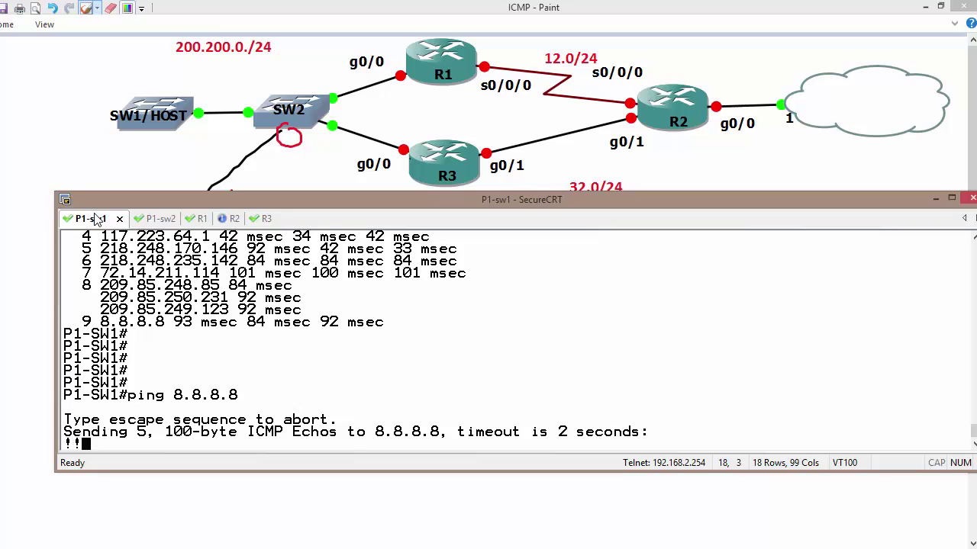
# Trace the route from P1-SW1 to 8.8.8.8
pyautogui.write('tra')
pyautogui.press('Tab')
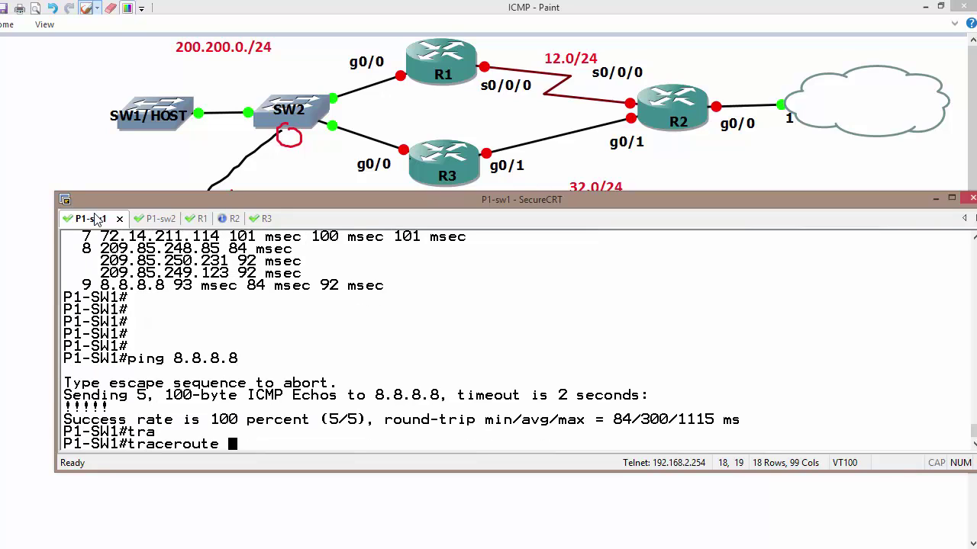
pyautogui.write('8.8.8.8')
pyautogui.press('Return')
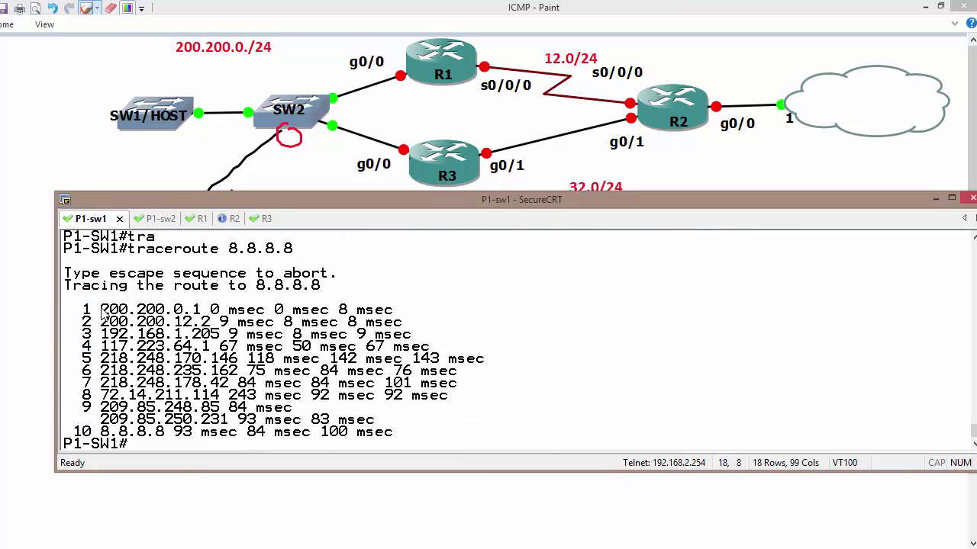
# Highlight the end of the first hop's address, draw a red arrow from SW1/HOST to R1 in Paint, and return to SecureCRT
pyautogui.moveTo(100, 312); pyautogui.dragTo(200, 313)
pyautogui.moveTo(187, 109); pyautogui.dragTo(417, 70)
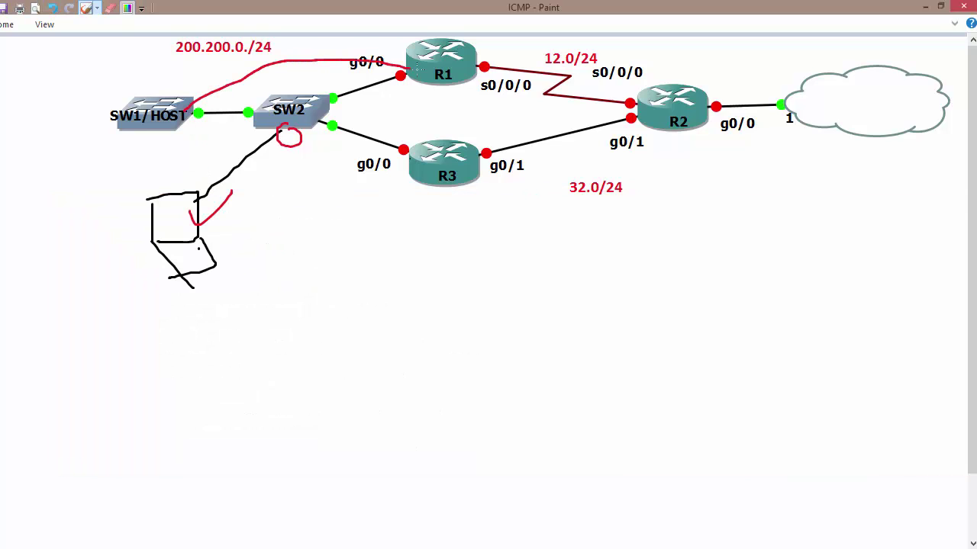
pyautogui.hotkey('alt', 'Tab')
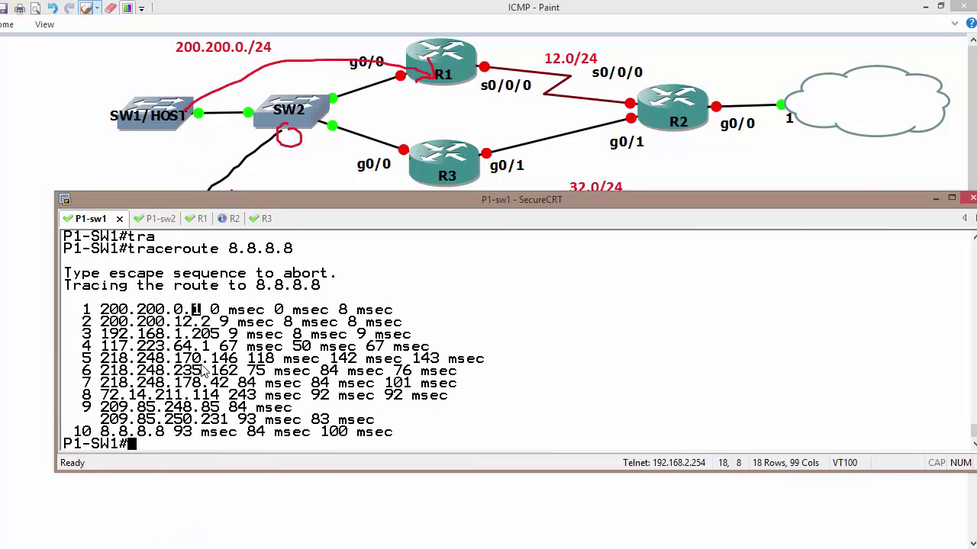
# Try to show P1-SW1's running configuration filtered with "| s de"
pyautogui.write('sh')
pyautogui.press('Return')
pyautogui.write('shrun')
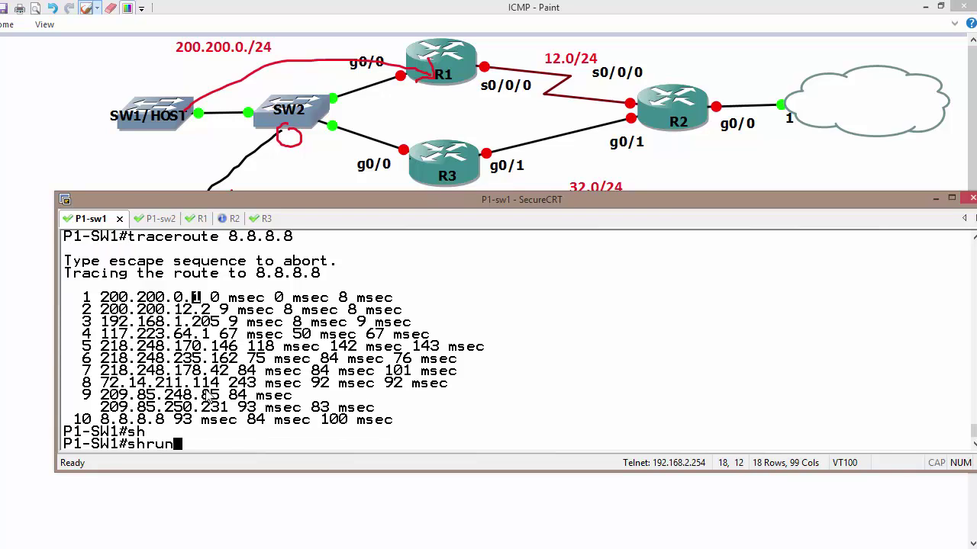
pyautogui.press('Return')
pyautogui.write('sh')
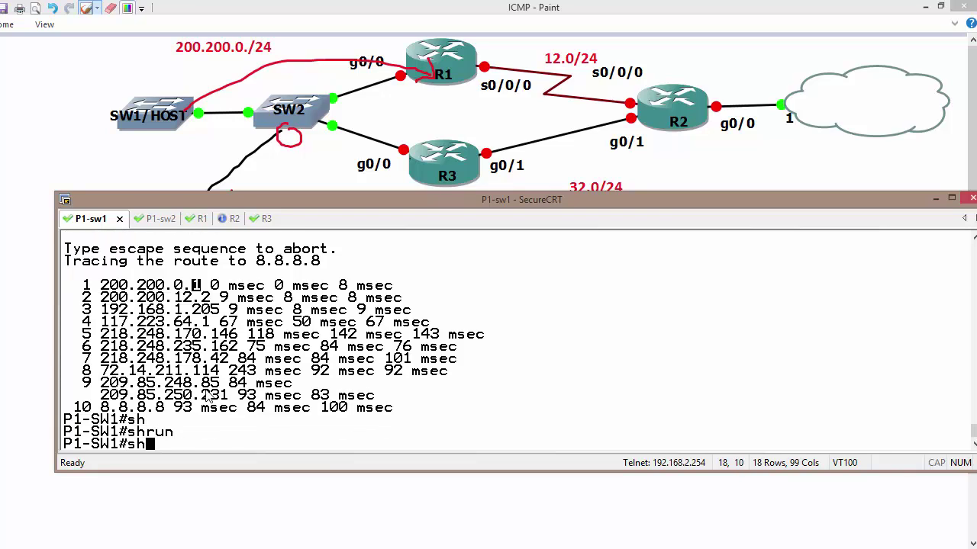
pyautogui.write('ro run')
pyautogui.press('Tab')
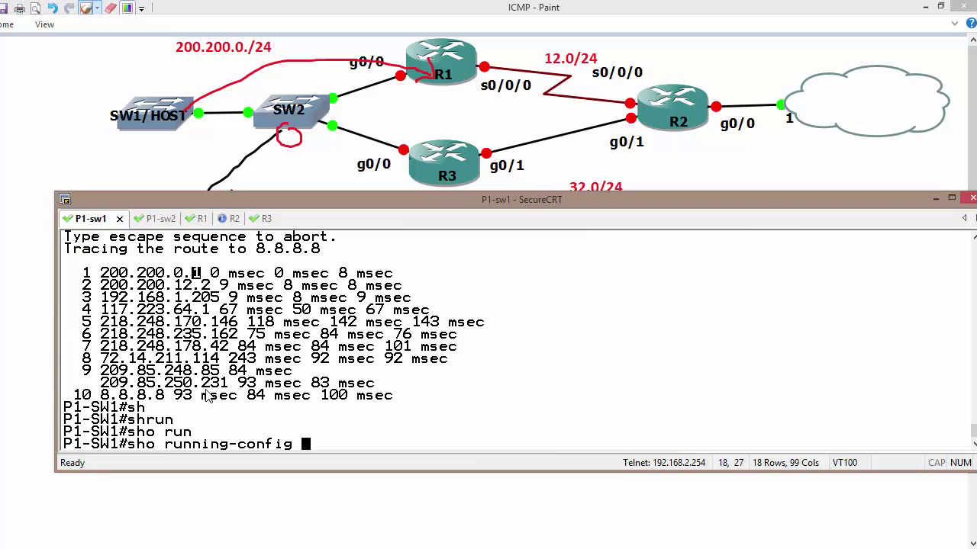
pyautogui.write('| s de')
pyautogui.press('Return')
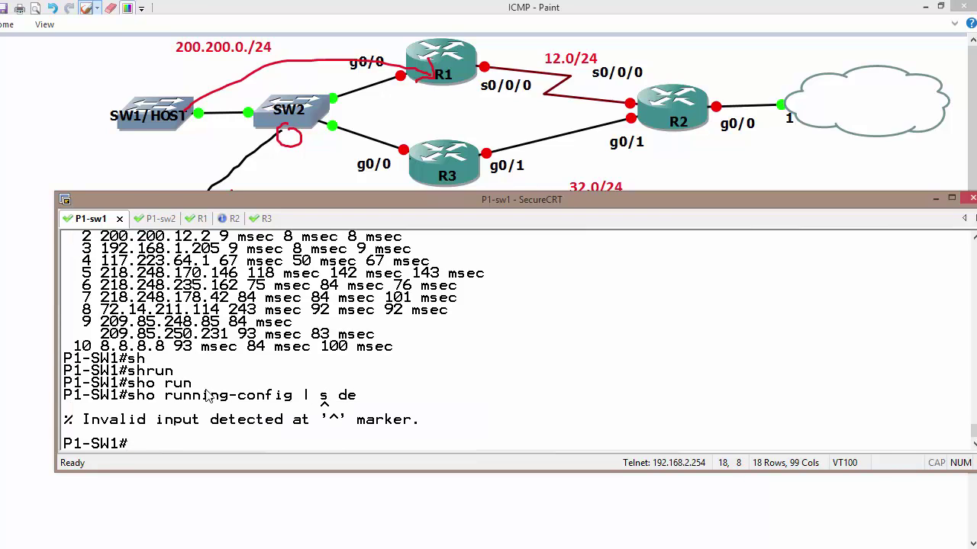
# Show P1-SW1's running-config lines that include "de" and highlight the default-gateway address
pyautogui.press('Up')
pyautogui.press('BackSpace')
pyautogui.press('BackSpace')
pyautogui.press('BackSpace')
pyautogui.press('BackSpace')
pyautogui.write('ing-config | i')
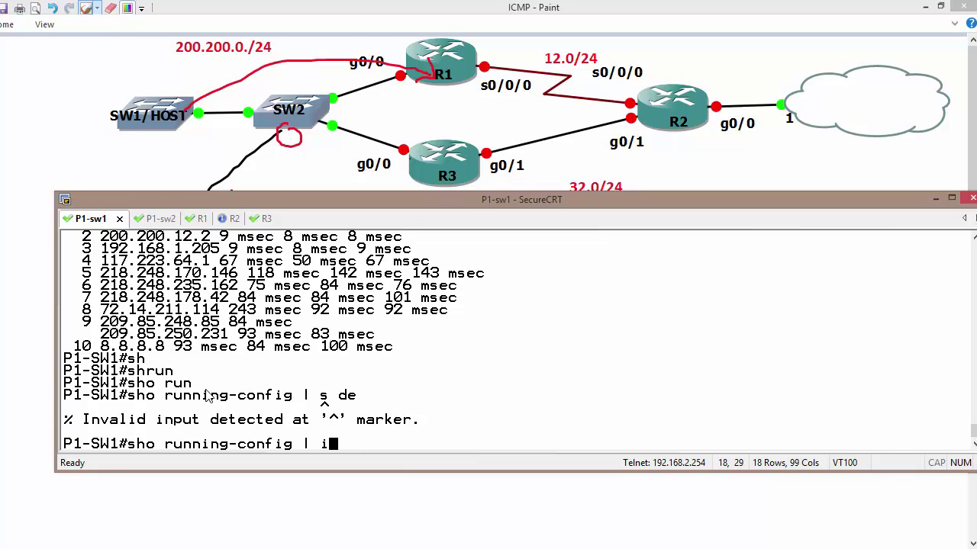
pyautogui.write('nc')
pyautogui.press('Tab')
pyautogui.write('de')
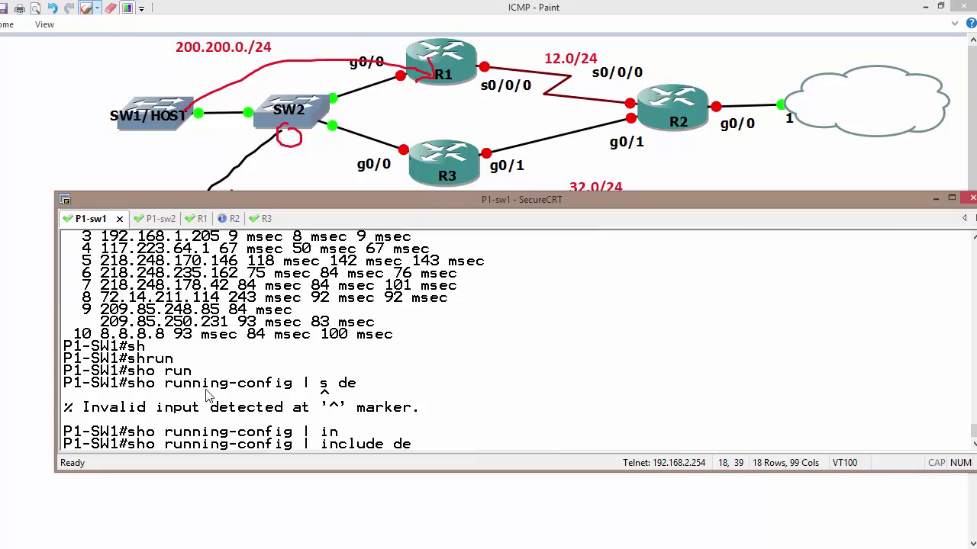
pyautogui.press('Return')
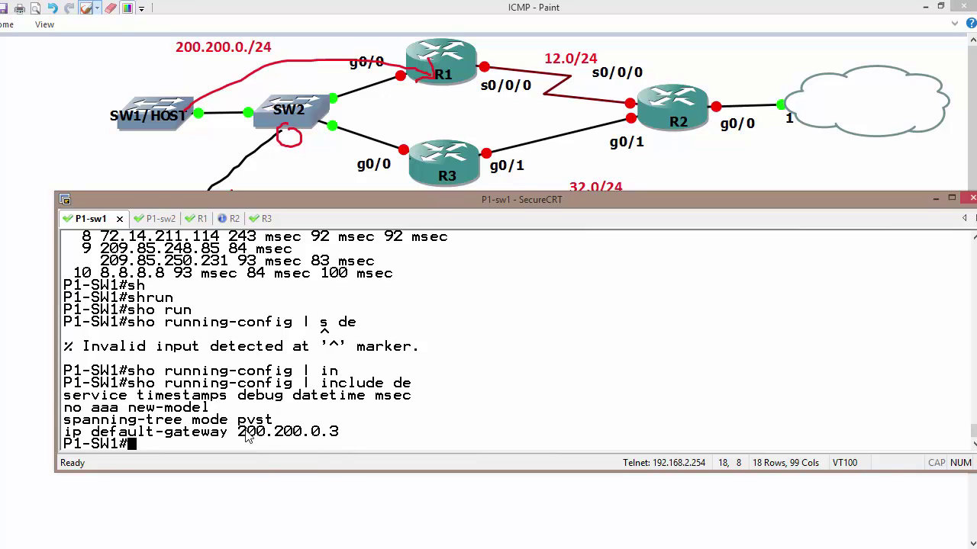
pyautogui.moveTo(238, 432); pyautogui.dragTo(342, 434)
pyautogui.scroll(2, 292, 407)
pyautogui.scroll(-2, 292, 407)
# Trace the route from P1-SW1 to 8.8.8.8 again and highlight the end of the first hop's address
pyautogui.press('Up')
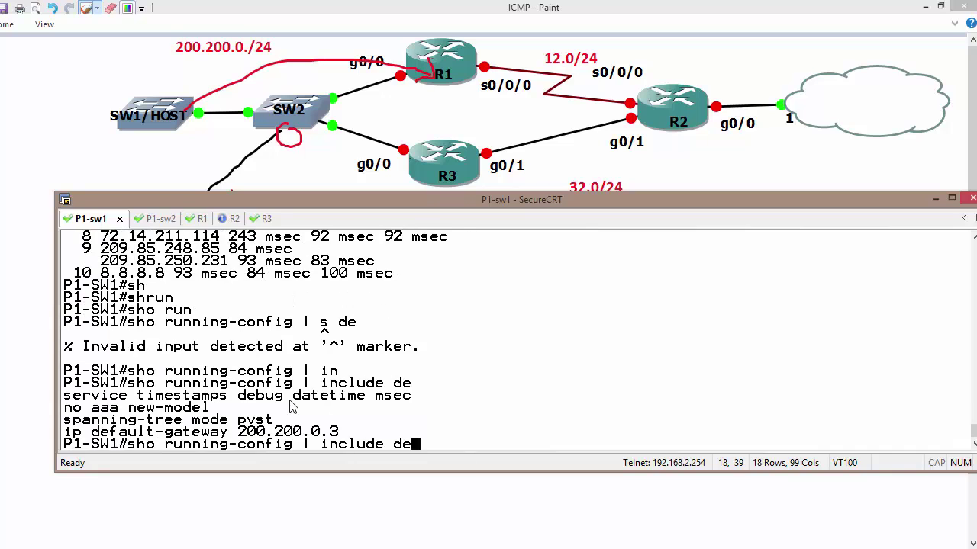
pyautogui.press('Up')
pyautogui.press('Up')
pyautogui.press('Up')
pyautogui.press('Up')
pyautogui.press('Up')
pyautogui.press('Up')
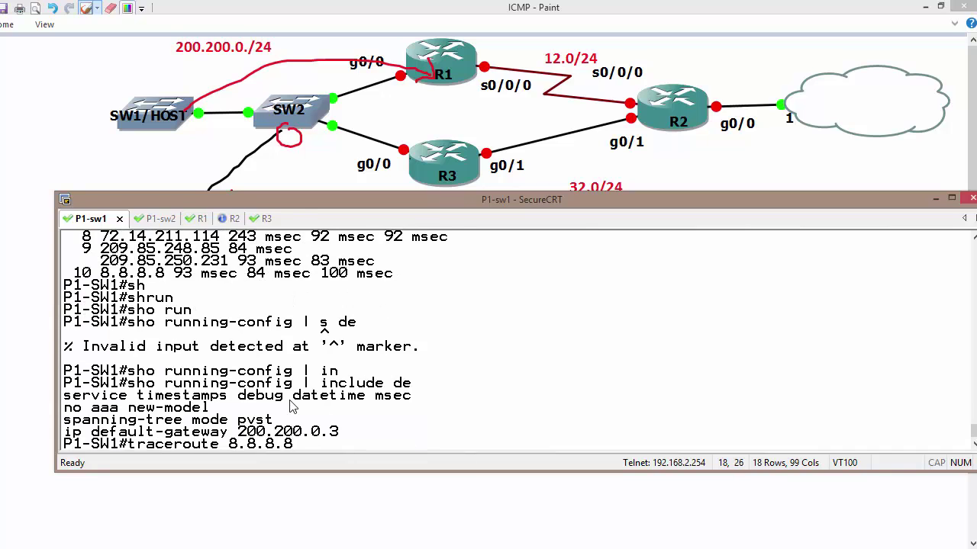
pyautogui.press('Return')
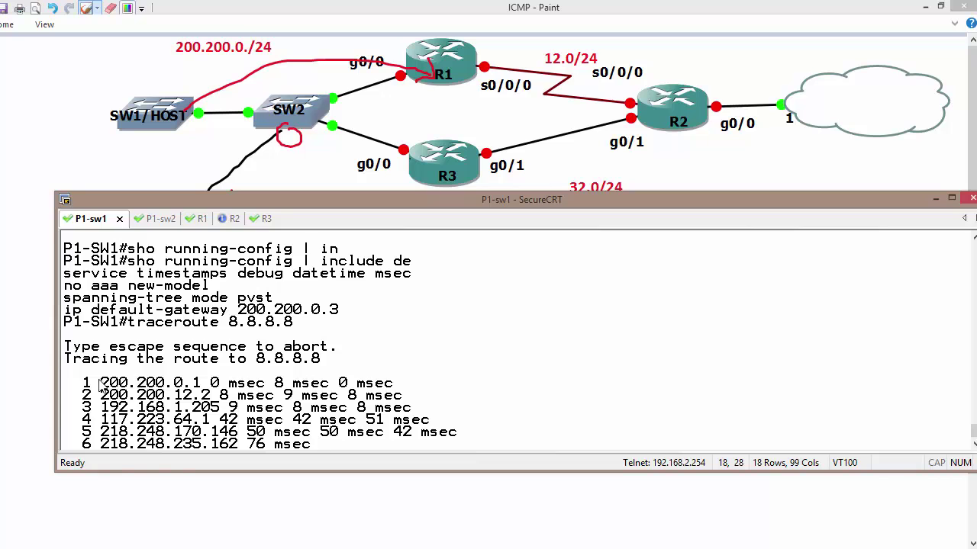
pyautogui.moveTo(95, 382); pyautogui.dragTo(210, 383)
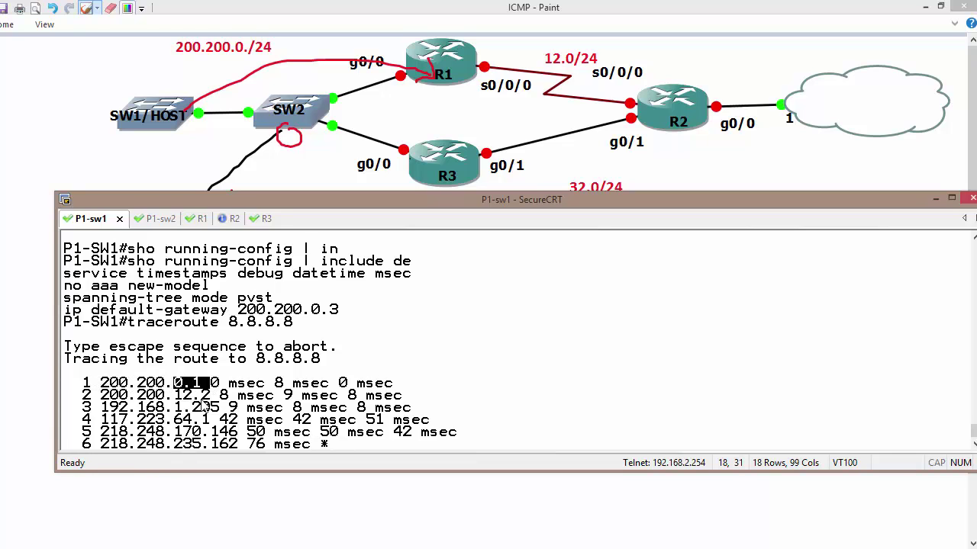
# Switch to Wireshark, stop the live Ethernet capture and move the window further up the screen
pyautogui.hotkey('alt', 'Tab')
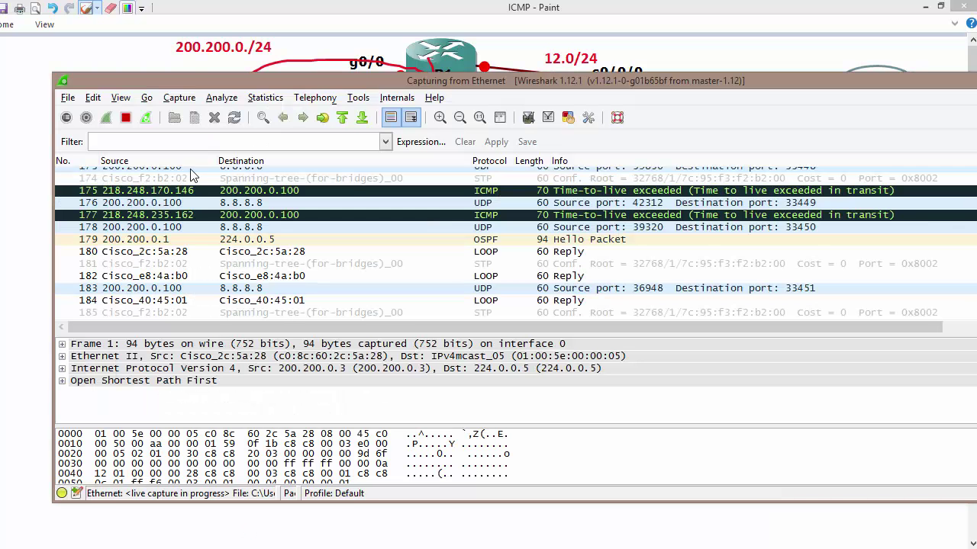
pyautogui.click(126, 117)
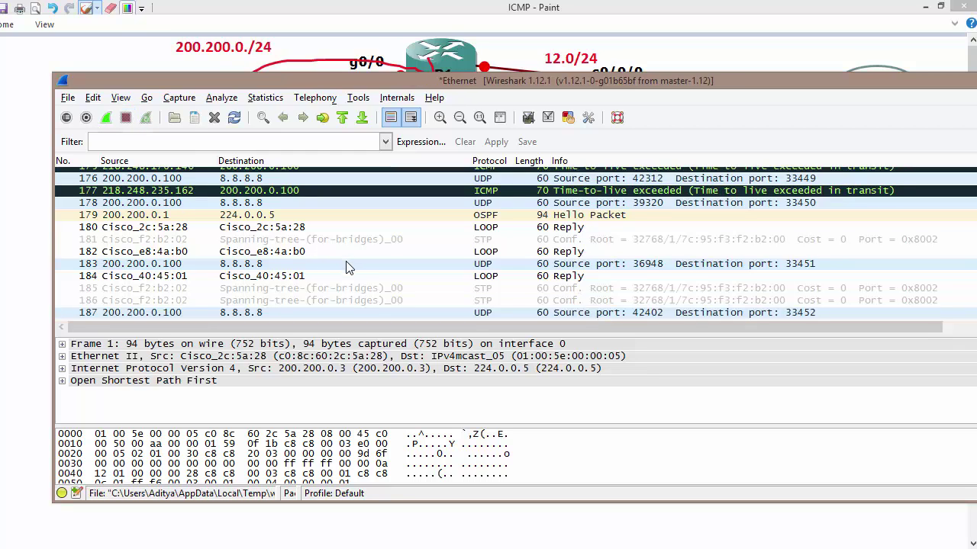
pyautogui.click(347, 279)
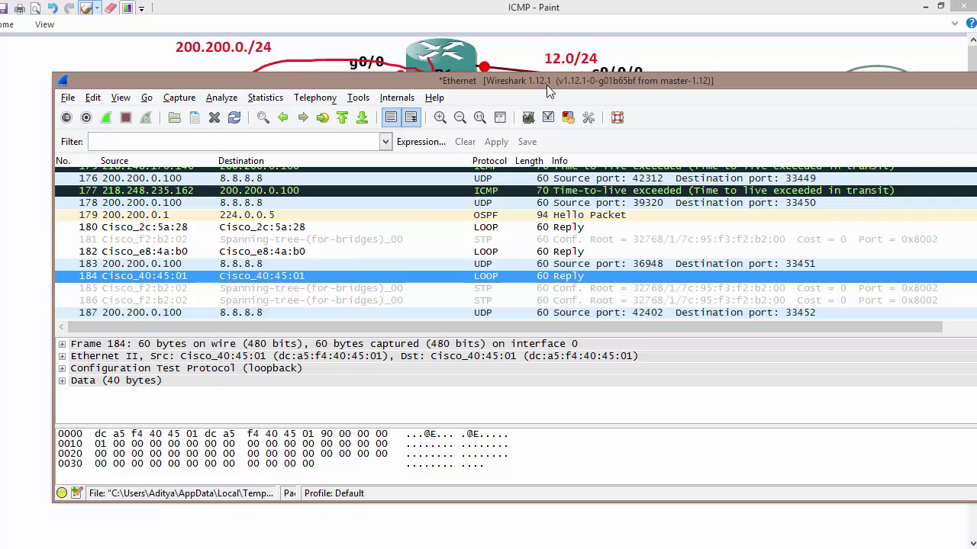
pyautogui.moveTo(543, 83); pyautogui.dragTo(485, 46)
# Filter the captured packets with the display filter icmp
pyautogui.scroll(14, 352, 234)
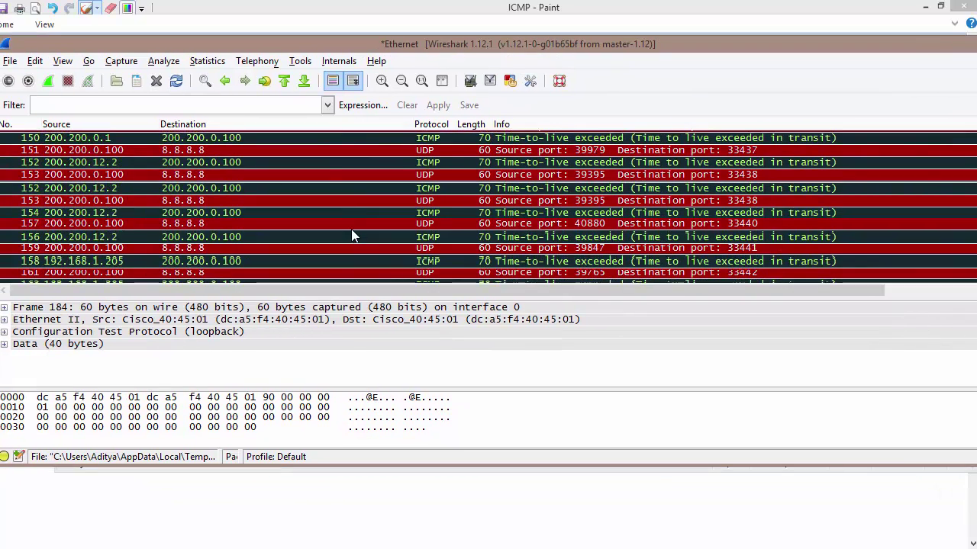
pyautogui.scroll(5, 351, 234)
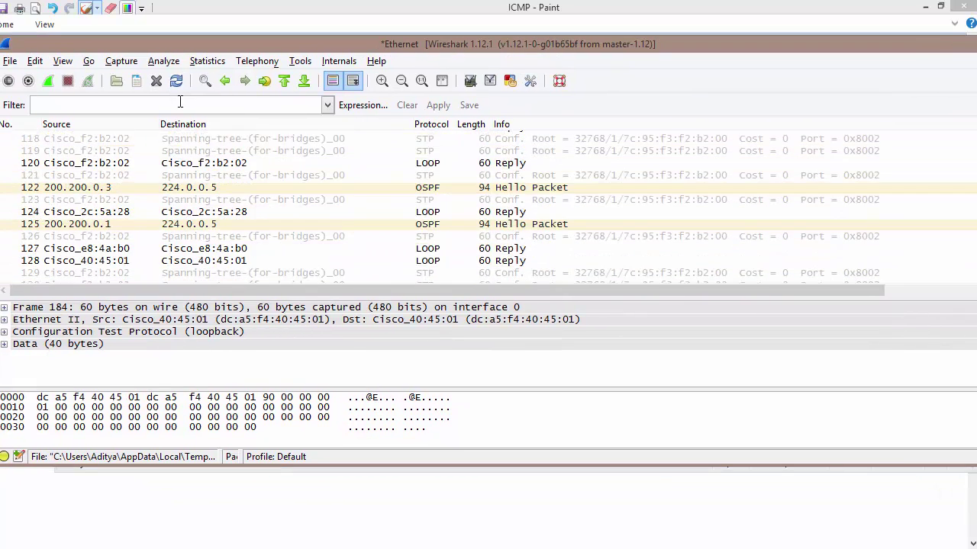
pyautogui.write('i')
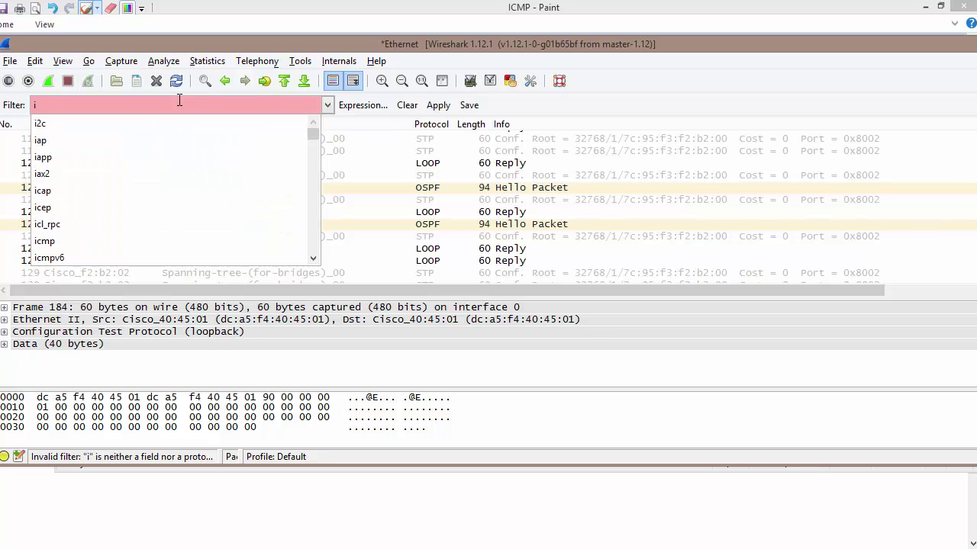
pyautogui.write('cm')
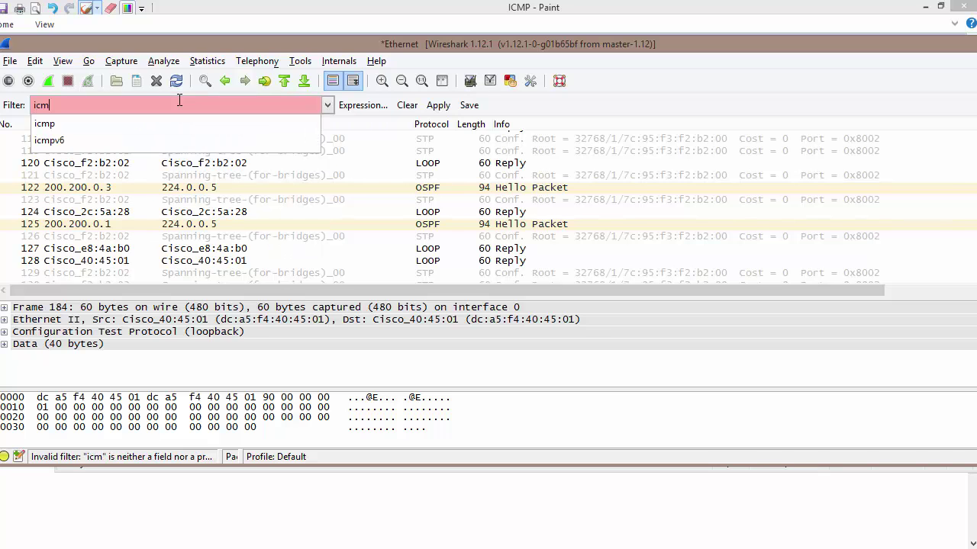
pyautogui.write('p')
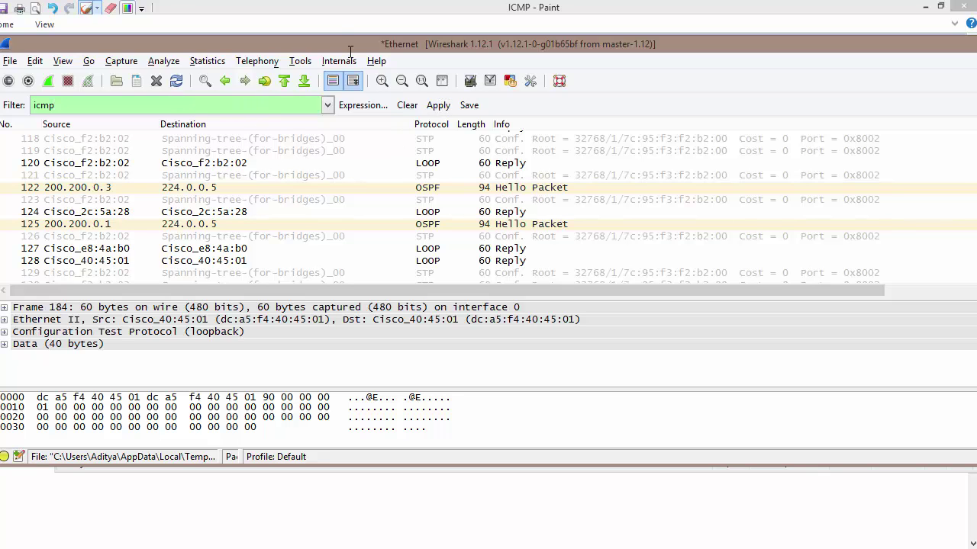
pyautogui.moveTo(339, 45); pyautogui.dragTo(361, 47)
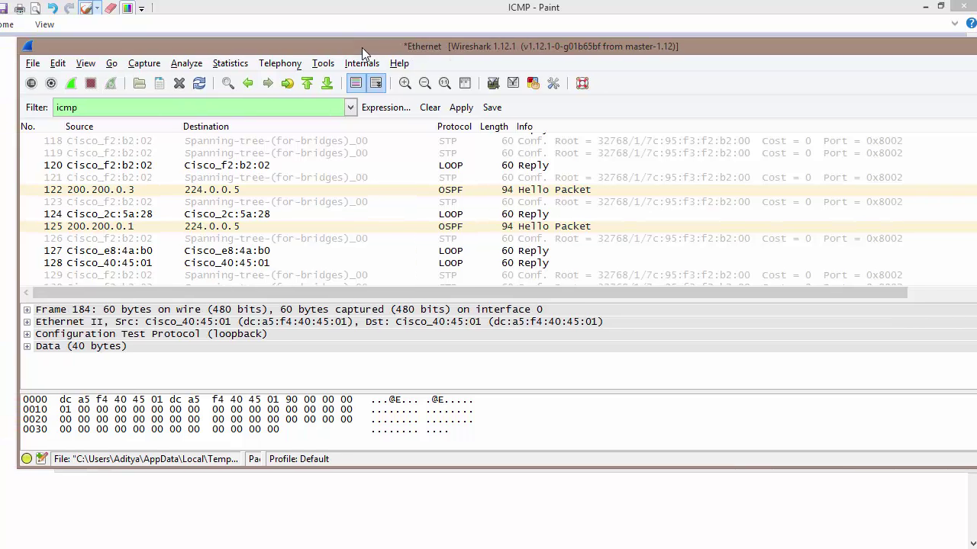
pyautogui.click(462, 110)
# Go back through the filtered ICMP packets to the first ones and select the Redirect packet sent by 200.200.0.3
pyautogui.click(409, 205)
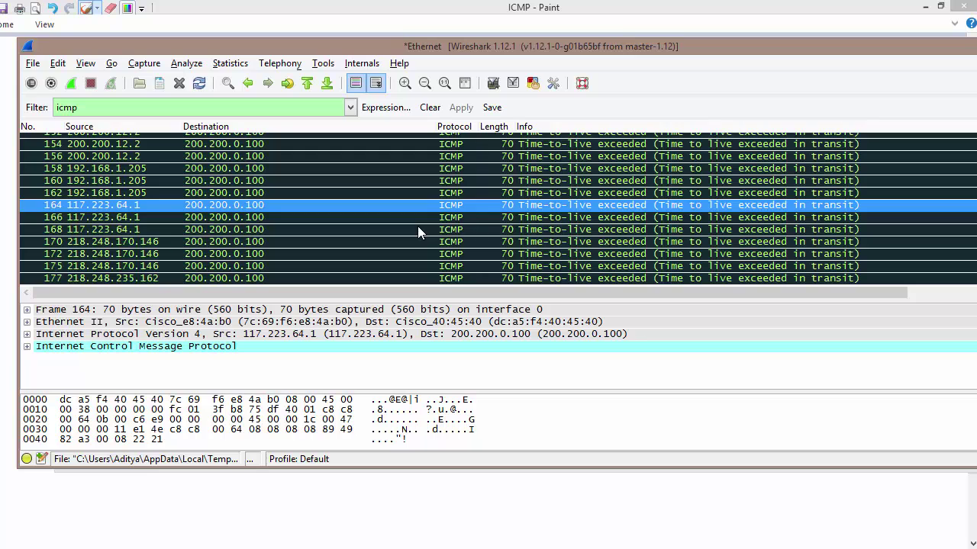
pyautogui.press('Up')
pyautogui.press('Up')
pyautogui.press('Up')
pyautogui.press('Up')
pyautogui.press('Up')
pyautogui.press('Up')
pyautogui.press('Up')
pyautogui.press('Up')
pyautogui.press('Up')
pyautogui.press('Up')
pyautogui.press('Up')
pyautogui.press('Up')
pyautogui.press('Up')
pyautogui.press('Up')
pyautogui.press('Up')
pyautogui.press('Up')
pyautogui.press('Up')
pyautogui.press('Up')
pyautogui.press('Up')
pyautogui.press('Up')
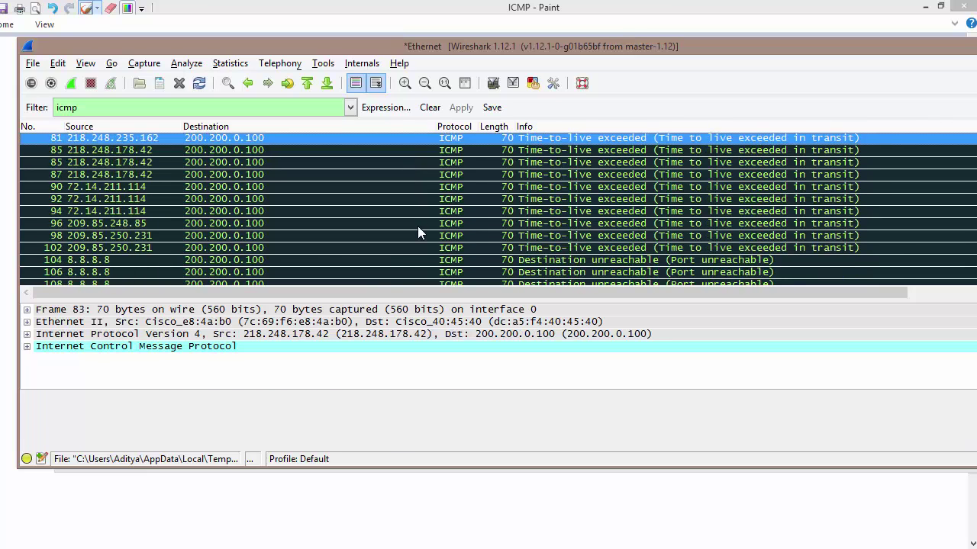
pyautogui.press('Up')
pyautogui.press('Up')
pyautogui.press('Up')
pyautogui.press('Up')
pyautogui.press('Up')
pyautogui.press('Up')
pyautogui.press('Up')
pyautogui.press('Up')
pyautogui.press('Up')
pyautogui.press('Up')
pyautogui.press('Up')
pyautogui.press('Up')
pyautogui.press('Up')
pyautogui.press('Up')
pyautogui.press('Up')
pyautogui.press('Up')
pyautogui.press('Up')
pyautogui.press('Up')
pyautogui.press('Up')
pyautogui.press('Up')
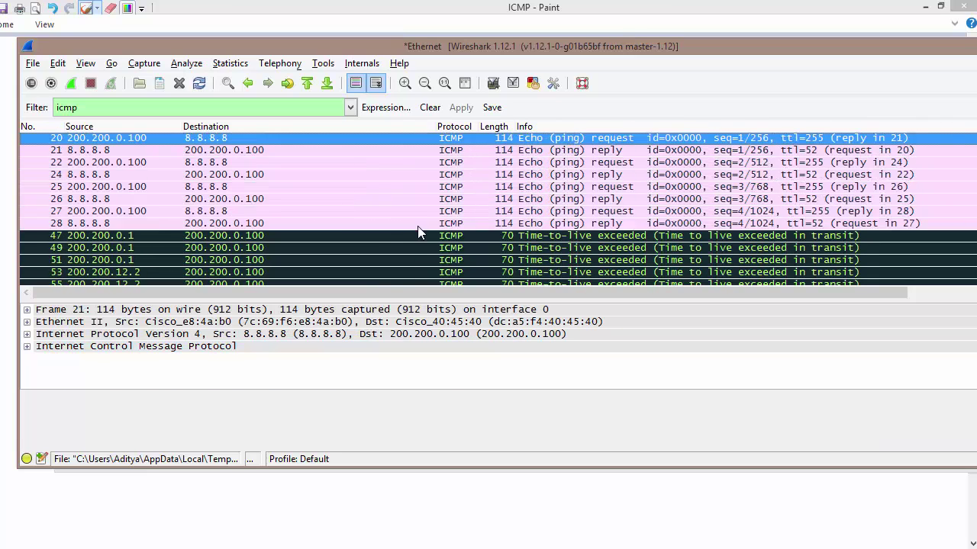
pyautogui.press('Up')
pyautogui.press('Up')
pyautogui.press('Up')
pyautogui.press('Up')
pyautogui.press('Up')
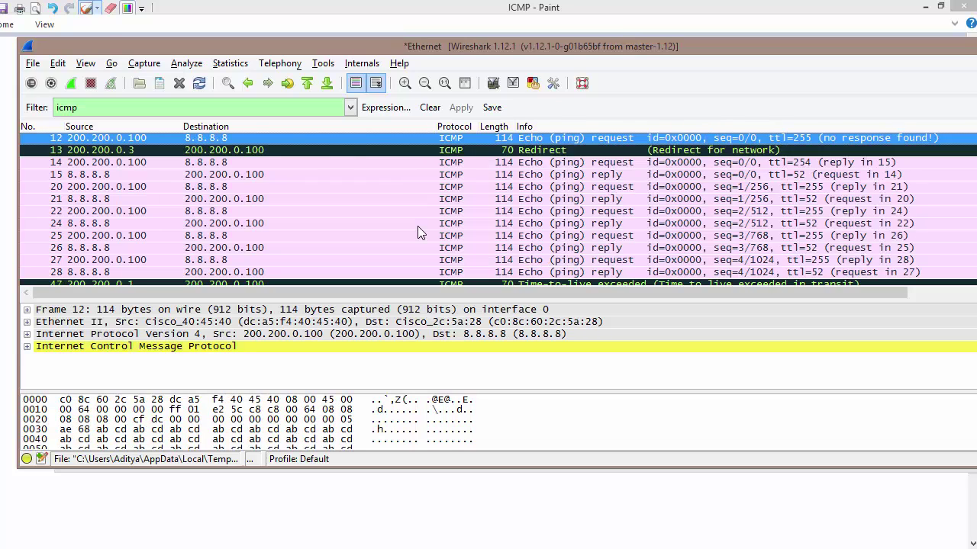
pyautogui.click(317, 152)
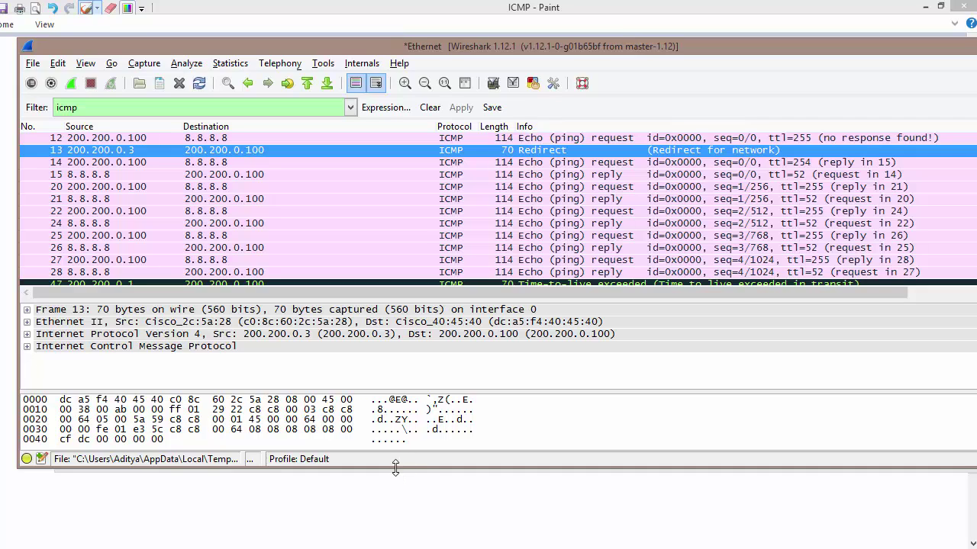
# Enlarge the window, expand the redirect packet's Internet Control Message Protocol details, and select its Type and Code fields
pyautogui.moveTo(397, 468); pyautogui.dragTo(412, 526)
pyautogui.click(27, 346)
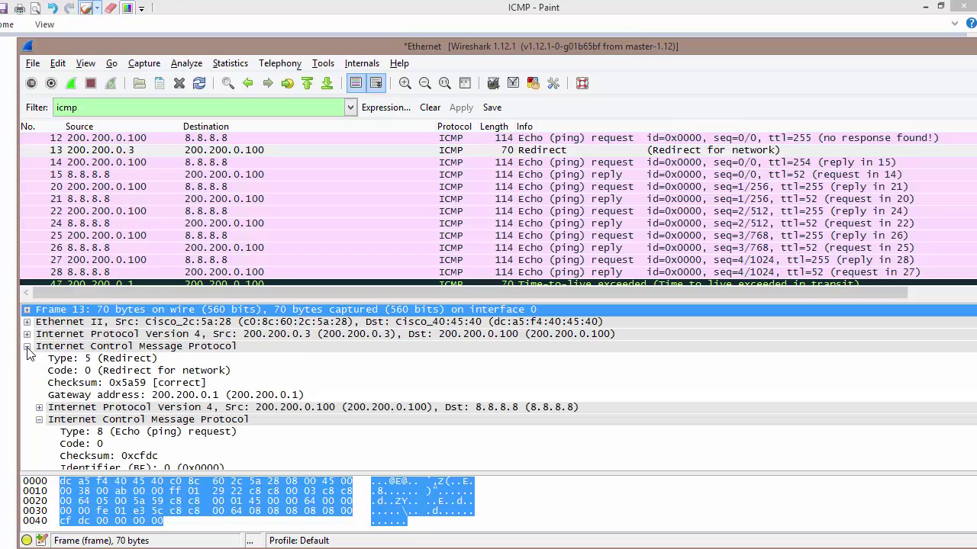
pyautogui.click(67, 360)
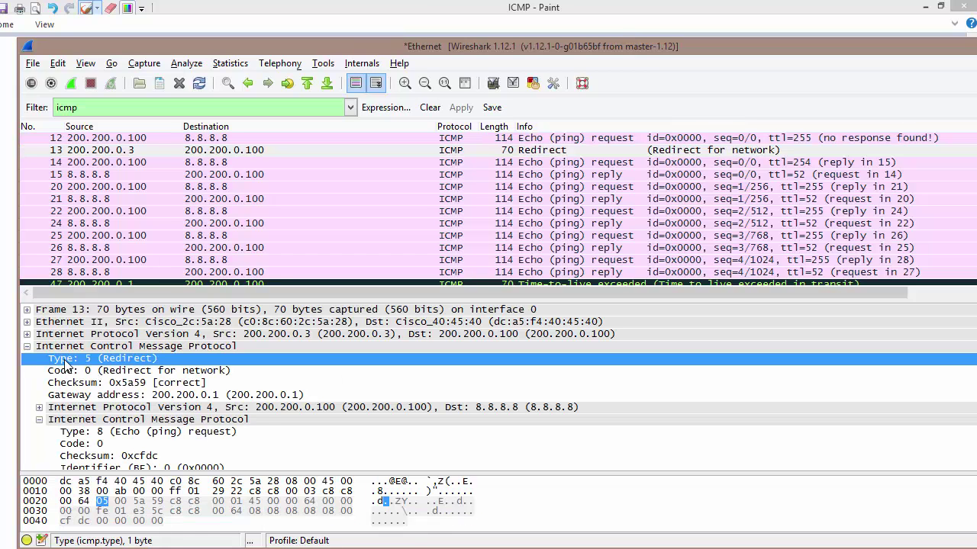
pyautogui.click(90, 372)
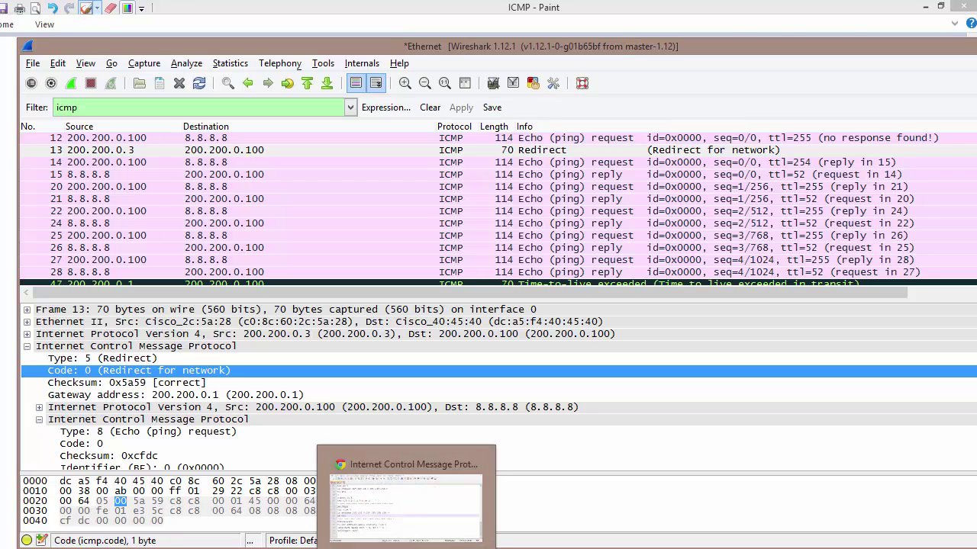
# Switch to the IANA ICMP parameters page in Chrome and highlight the Type 5 heading and code 0's "Network (or subnet)" description
pyautogui.click(374, 416)
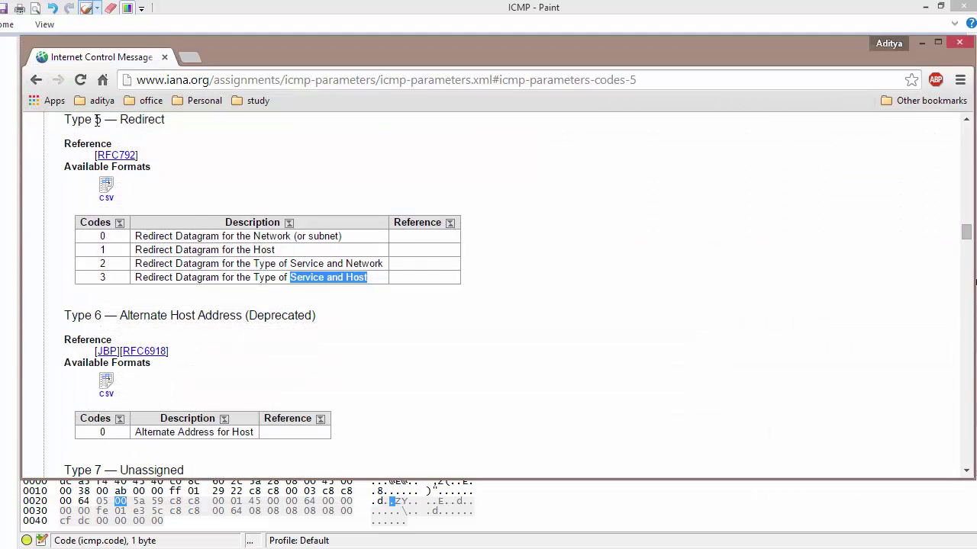
pyautogui.moveTo(72, 120); pyautogui.dragTo(120, 120)
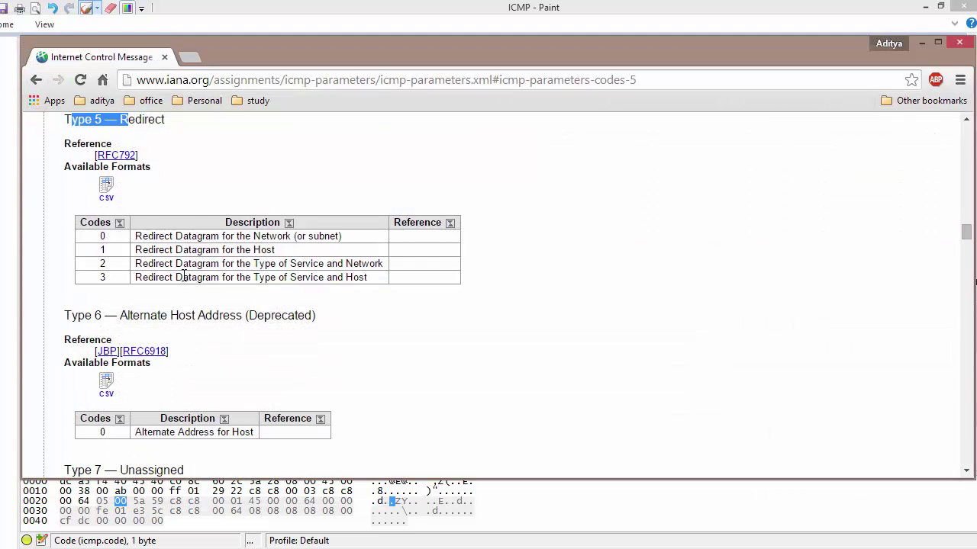
pyautogui.click(298, 13)
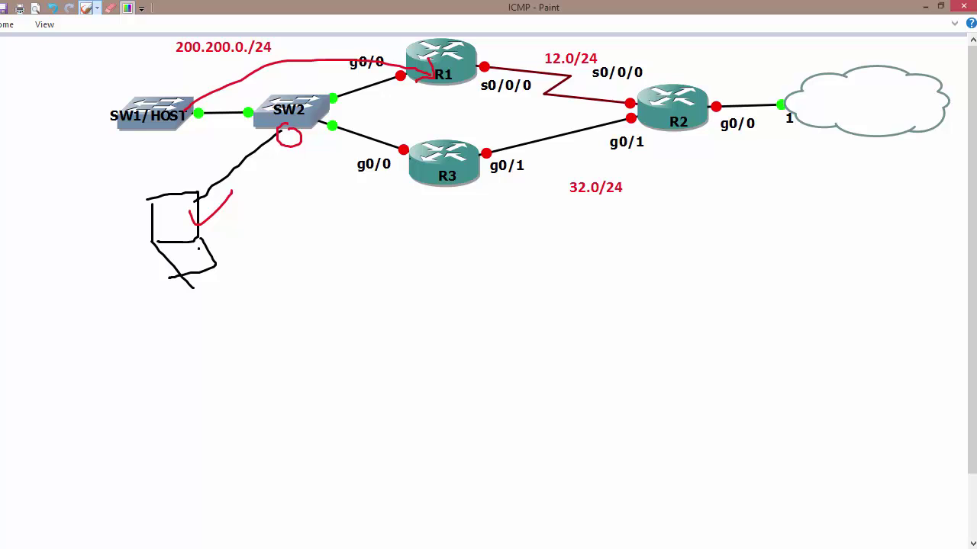
pyautogui.hotkey('alt', 'Tab')
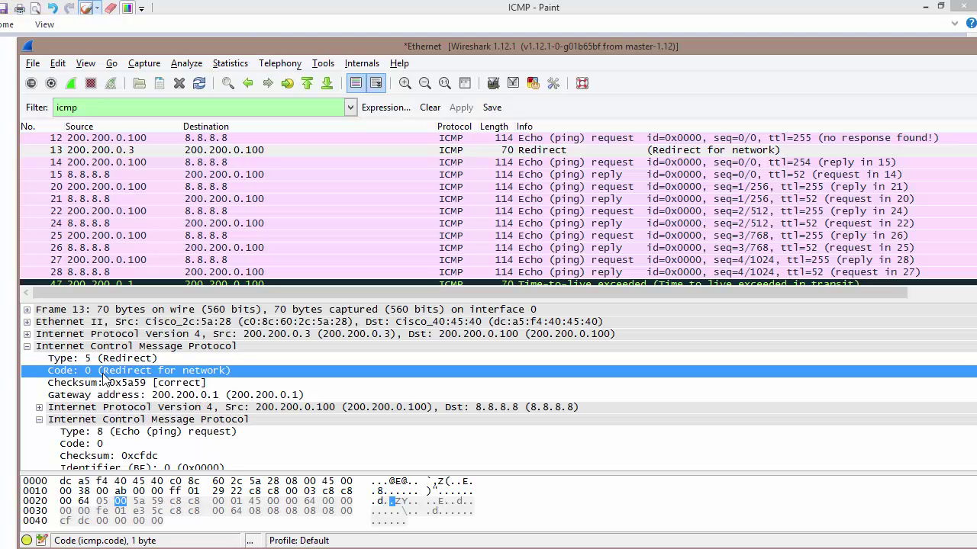
pyautogui.hotkey('alt', 'Tab')
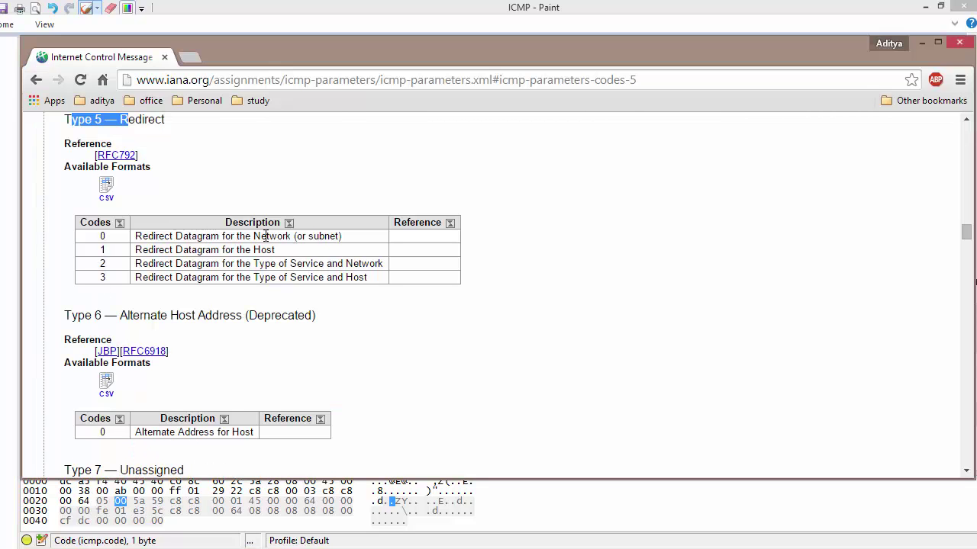
pyautogui.moveTo(253, 237); pyautogui.dragTo(359, 244)
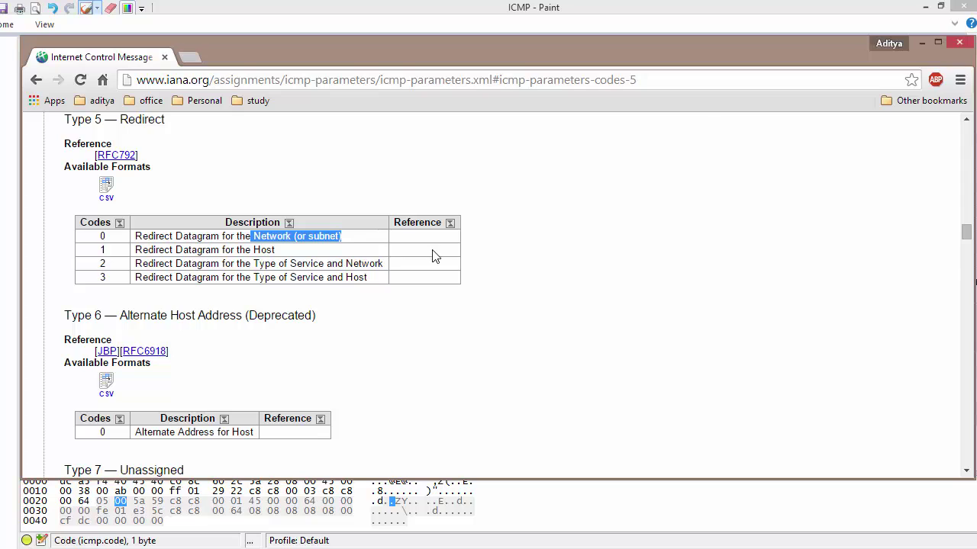
# In Paint, draw red paths from SW1/HOST to R1 and on to R2, cross out the R3-R2 link, and point an arrow at it
pyautogui.click(378, 9)
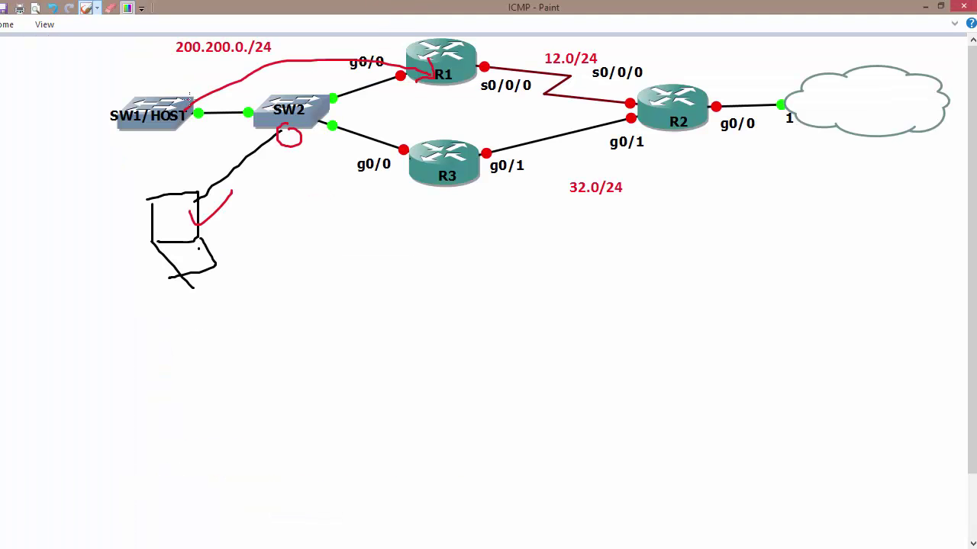
pyautogui.moveTo(189, 95); pyautogui.dragTo(474, 71)
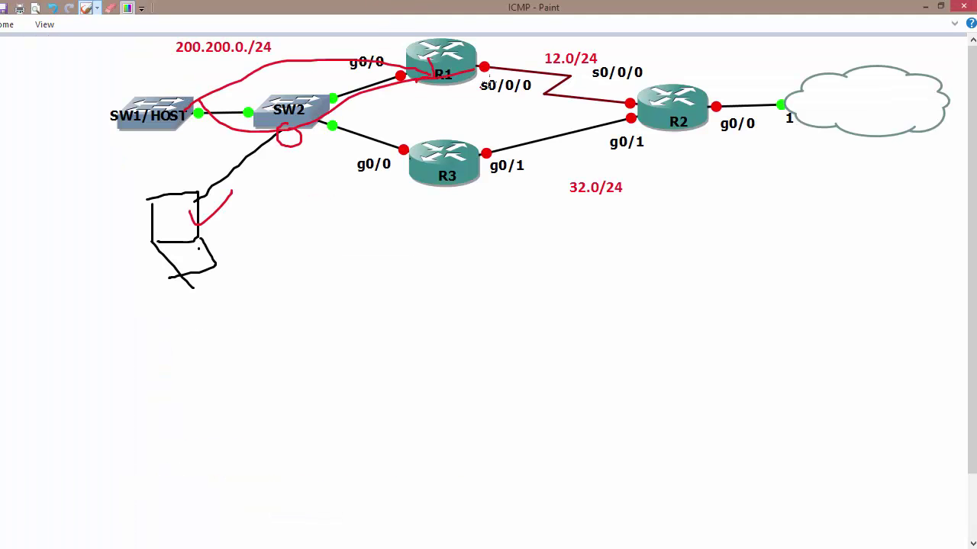
pyautogui.moveTo(523, 135)
pyautogui.mouseDown()
pyautogui.moveTo(560, 163)
pyautogui.moveTo(523, 177)
pyautogui.mouseUp()
pyautogui.moveTo(162, 116)
pyautogui.mouseDown()
pyautogui.moveTo(227, 103)
pyautogui.moveTo(296, 62)
pyautogui.moveTo(487, 60)
pyautogui.moveTo(641, 100)
pyautogui.mouseUp()
pyautogui.moveTo(531, 286)
pyautogui.mouseDown()
pyautogui.moveTo(532, 183)
pyautogui.moveTo(564, 202)
pyautogui.mouseUp()
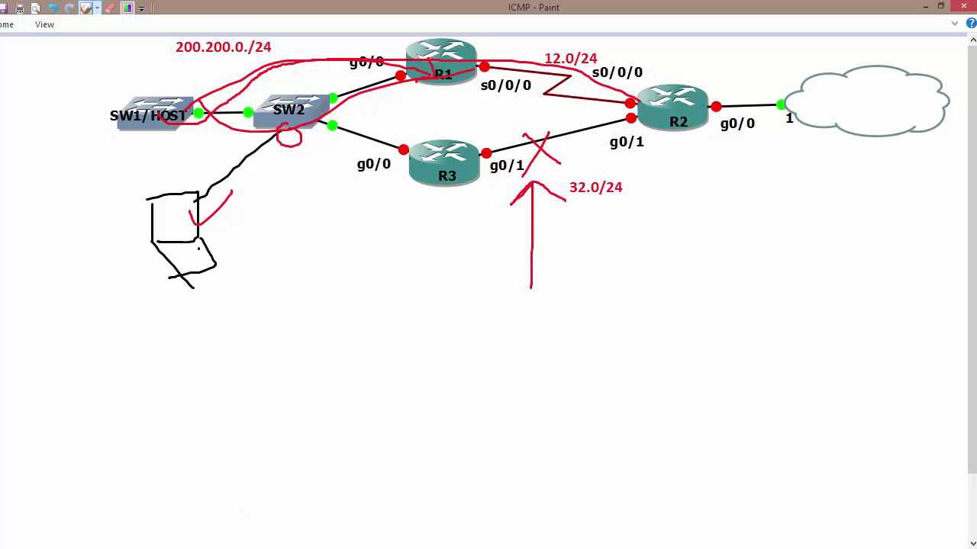
# Switch to the R3 session in SecureCRT and bring its interface towards R2 back up with no shutdown
pyautogui.hotkey('alt', 'Tab')
pyautogui.click(263, 219)
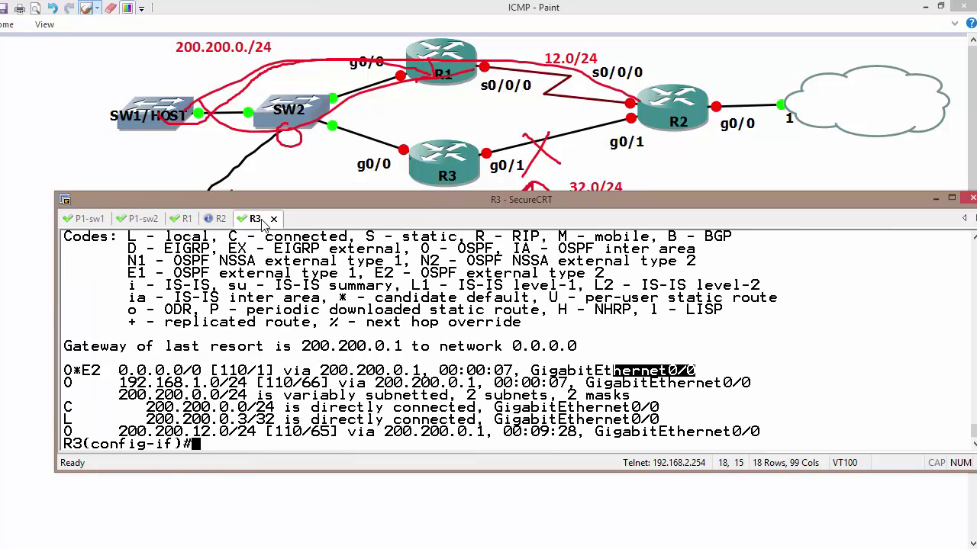
pyautogui.write('no shu')
pyautogui.press('Tab')
pyautogui.press('Return')
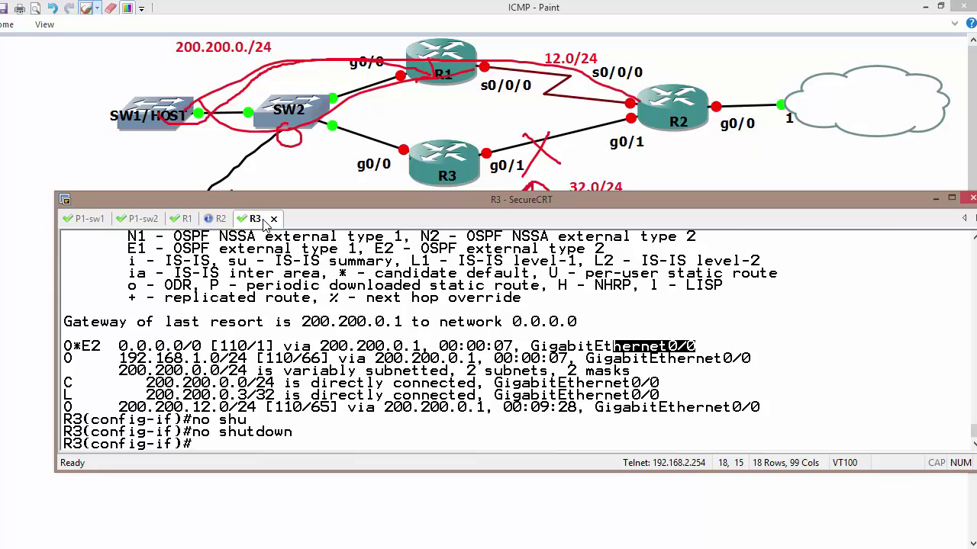
# In Paint, draw a red path from SW1/HOST through R3 to R2, and undo all the freehand red marks on the topology
pyautogui.hotkey('alt', 'Tab')
pyautogui.moveTo(157, 113)
pyautogui.mouseDown()
pyautogui.moveTo(159, 143)
pyautogui.moveTo(222, 209)
pyautogui.moveTo(339, 220)
pyautogui.moveTo(489, 133)
pyautogui.moveTo(701, 128)
pyautogui.moveTo(690, 151)
pyautogui.mouseUp()
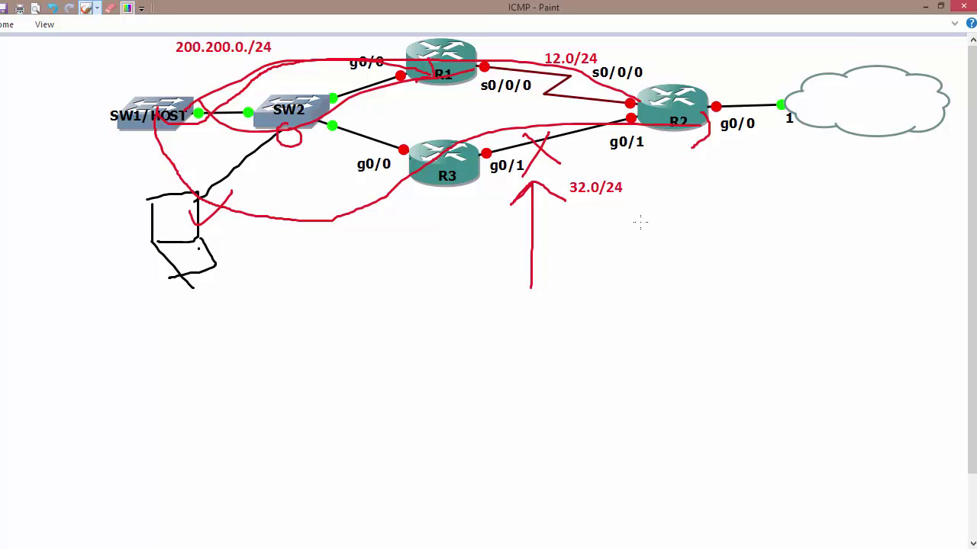
pyautogui.hotkey('ctrl', 'z')
pyautogui.hotkey('ctrl', 'z')
pyautogui.hotkey('ctrl', 'z')
pyautogui.hotkey('ctrl', 'z')
pyautogui.hotkey('ctrl', 'z')
pyautogui.hotkey('ctrl', 'z')
pyautogui.hotkey('ctrl', 'z')
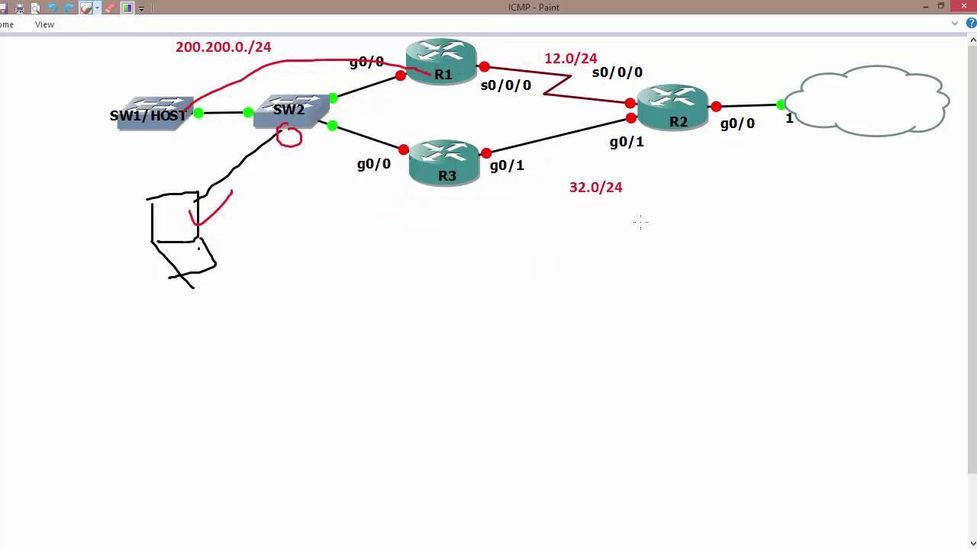
pyautogui.hotkey('ctrl', 'z')
pyautogui.hotkey('ctrl', 'z')
pyautogui.hotkey('ctrl', 'z')
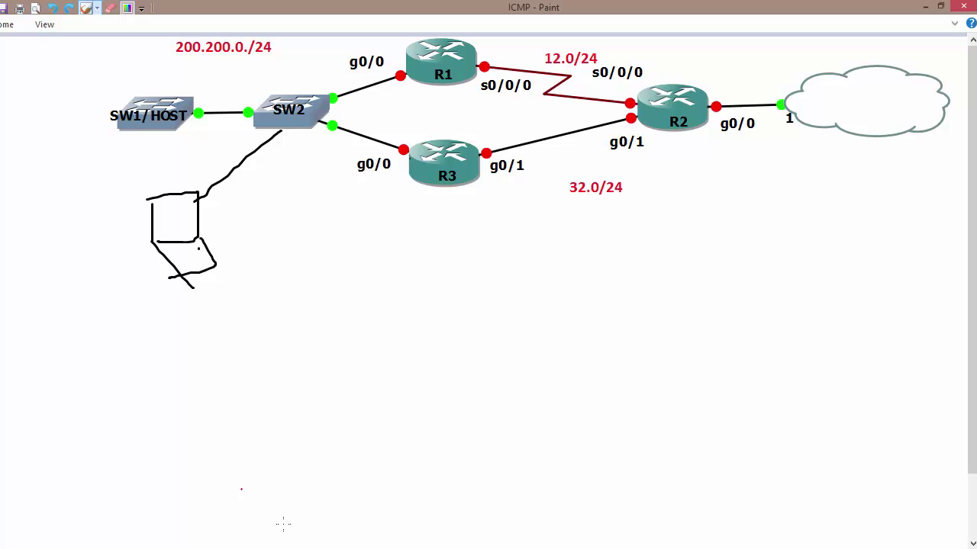
# Switch to the P1-sw1 session in SecureCRT and ping R3's address 200.200.32.3
pyautogui.hotkey('alt', 'Tab')
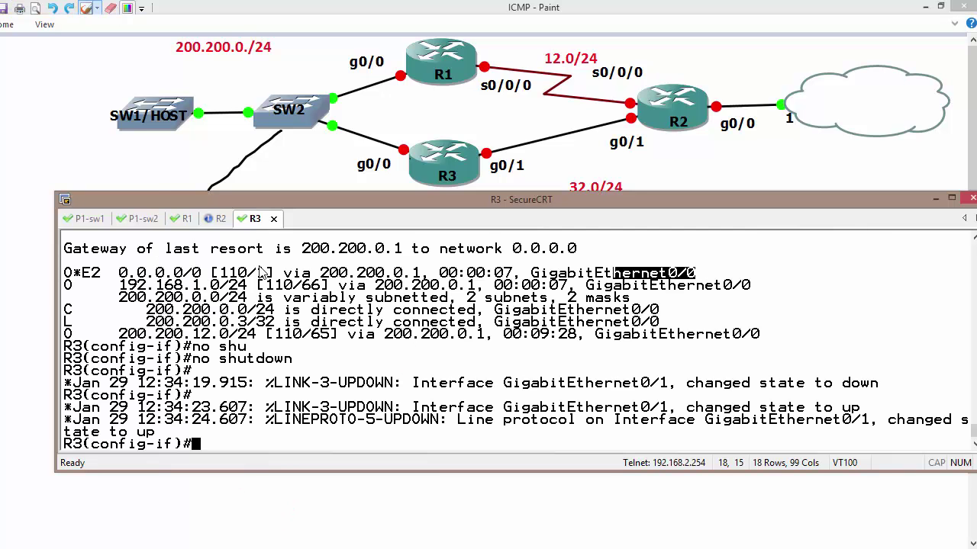
pyautogui.click(90, 219)
pyautogui.press('Return')
pyautogui.press('Return')
pyautogui.write('pin')
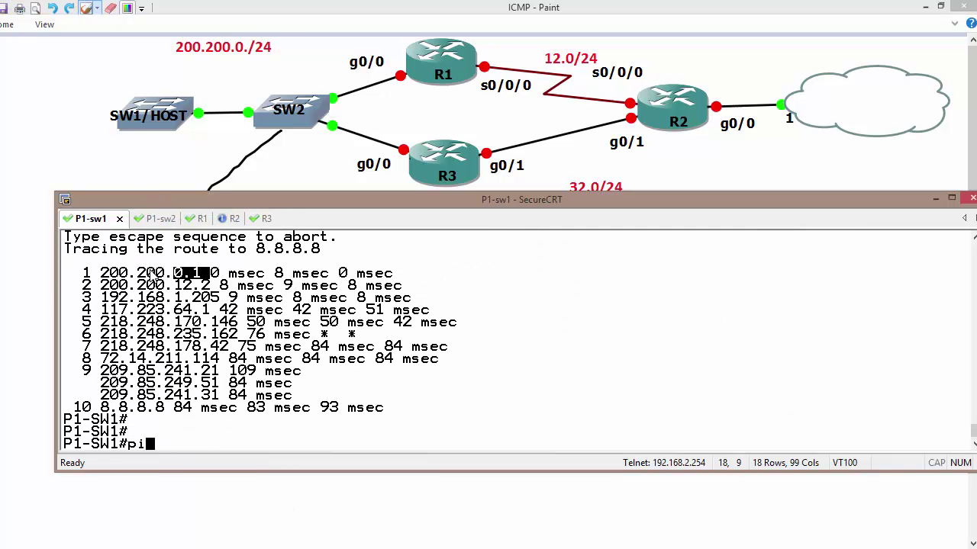
pyautogui.press('Tab')
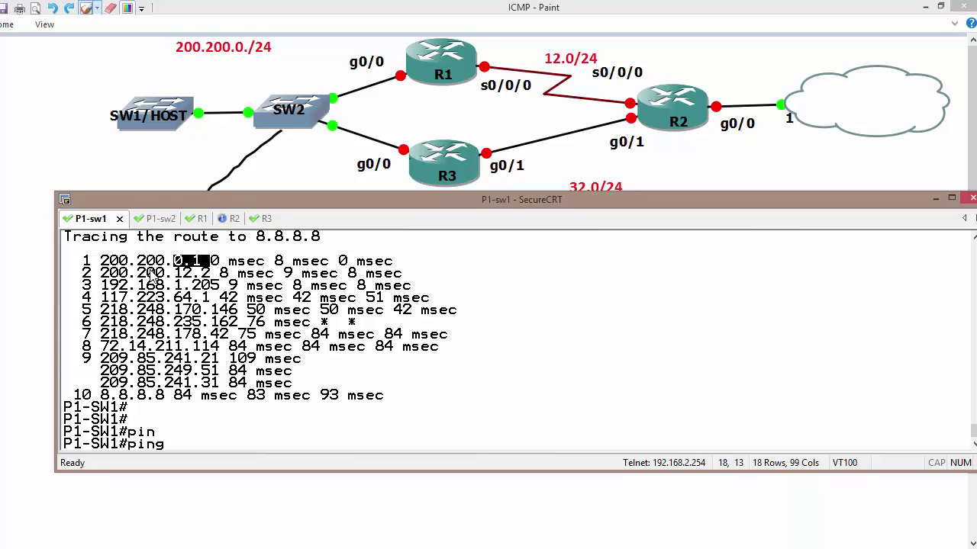
pyautogui.write('200.200.32.3')
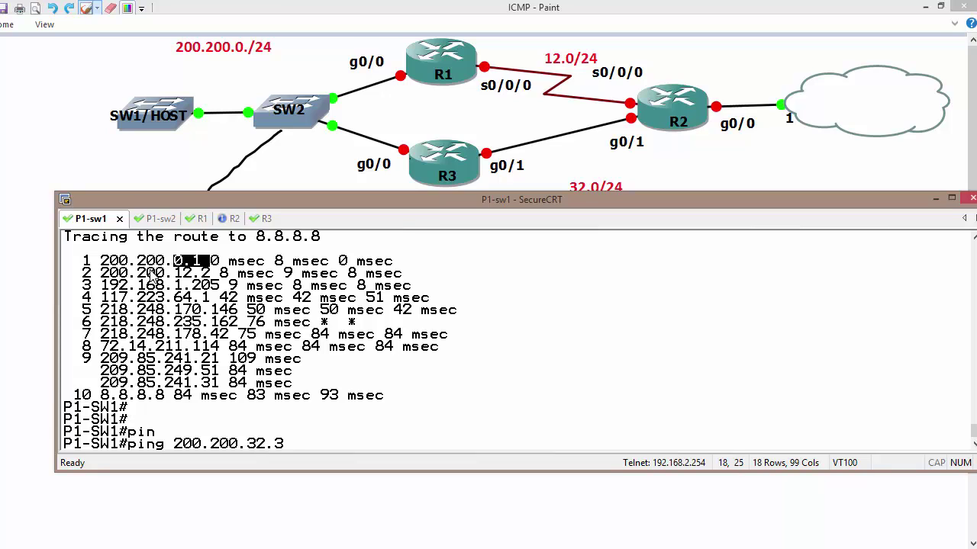
pyautogui.press('Return')
# Run a traceroute from P1-SW1 to 8.8.8.8 and highlight part of the first hop's address
pyautogui.write('tra')
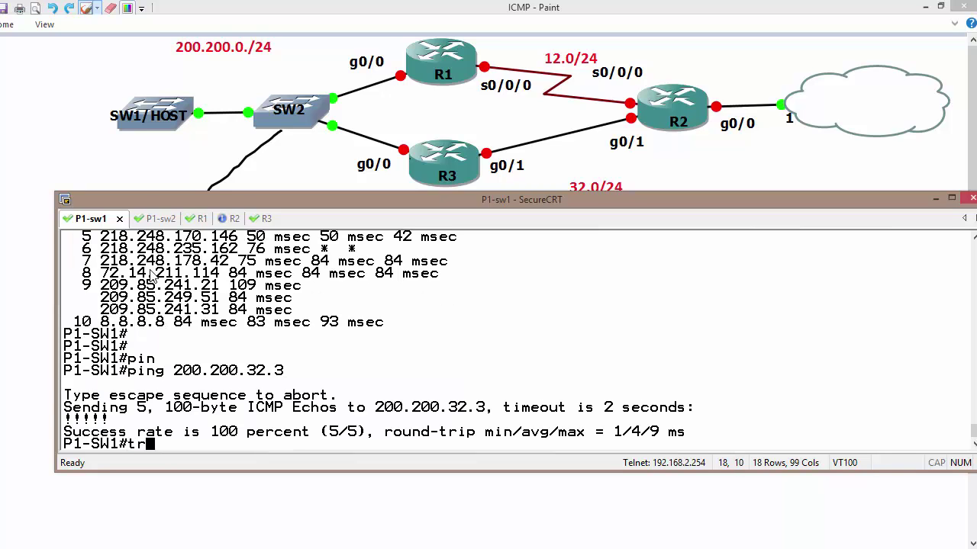
pyautogui.press('Tab')
pyautogui.write('8.8.8.8')
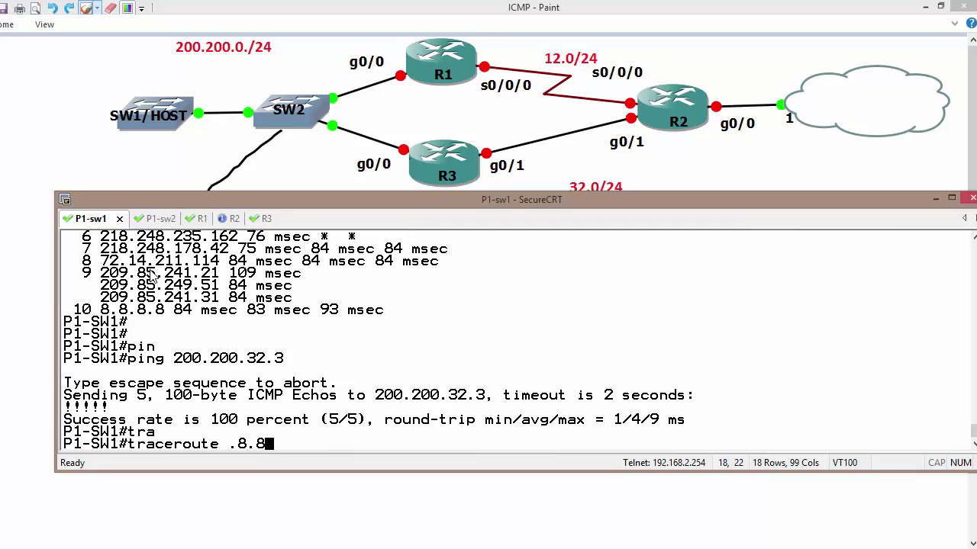
pyautogui.press('BackSpace')
pyautogui.press('BackSpace')
pyautogui.press('BackSpace')
pyautogui.press('BackSpace')
pyautogui.press('BackSpace')
pyautogui.press('BackSpace')
pyautogui.press('BackSpace')
pyautogui.write('8.8.8.8')
pyautogui.press('Return')
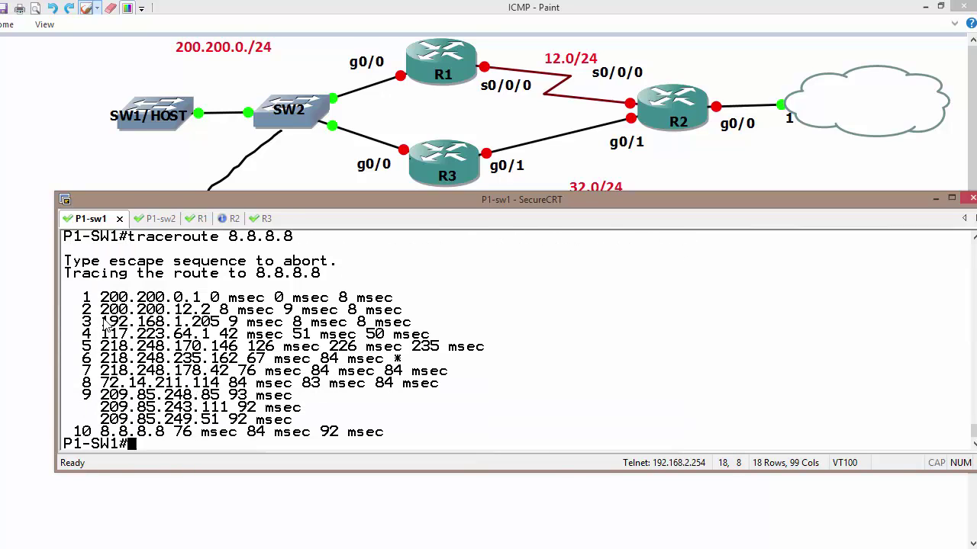
pyautogui.moveTo(102, 297); pyautogui.dragTo(174, 304)
# In Paint, draw a red path from SW2 to R1 and another from SW1/HOST through R3 to R2's g0/1
pyautogui.moveTo(333, 99); pyautogui.dragTo(438, 76)
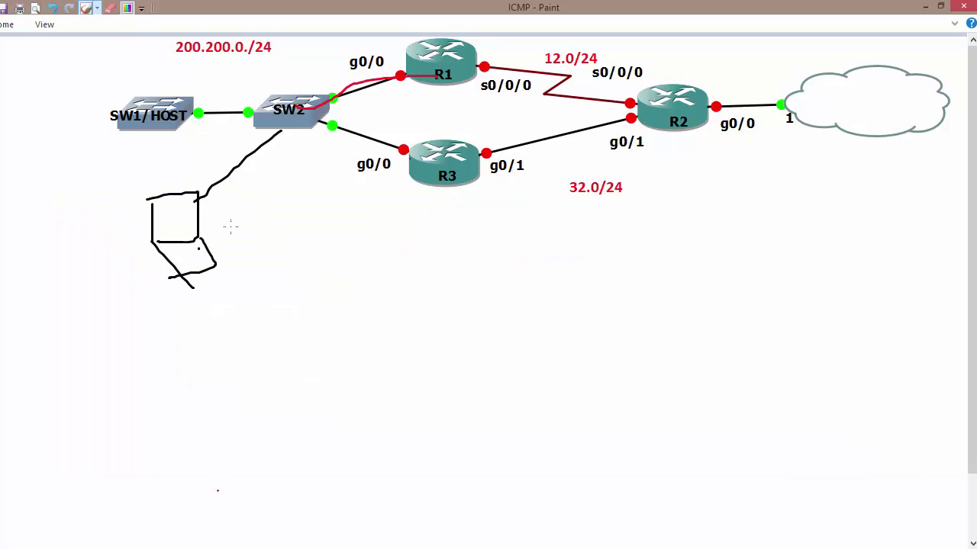
pyautogui.moveTo(137, 116)
pyautogui.mouseDown()
pyautogui.moveTo(408, 177)
pyautogui.moveTo(638, 125)
pyautogui.mouseUp()
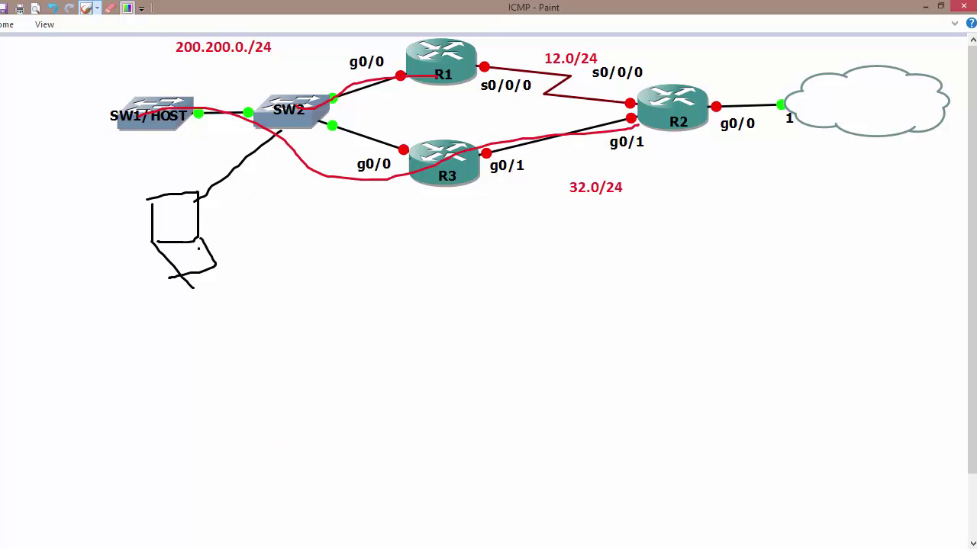
pyautogui.click(474, 326)
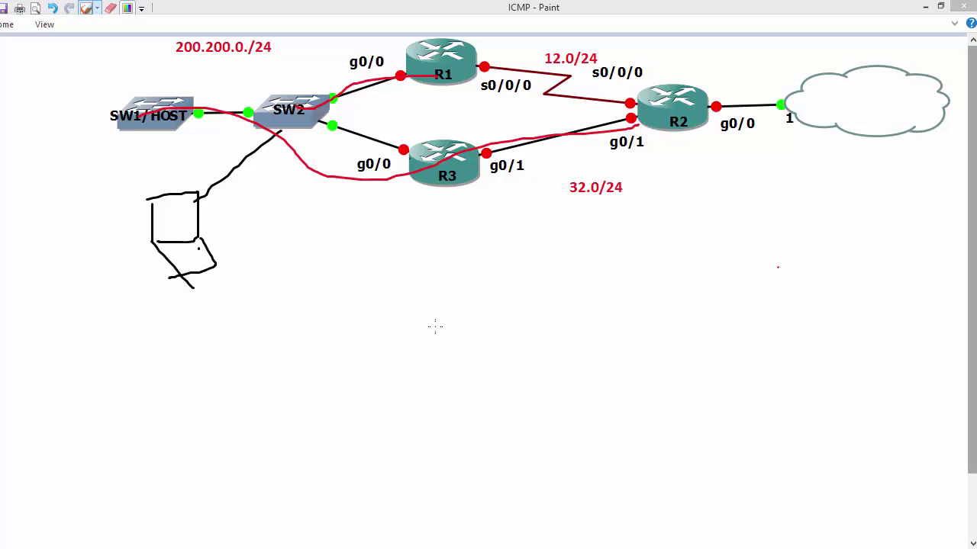
# Switch to the R3 session in SecureCRT, leave configuration mode, display the routing table with sir, and highlight the default route
pyautogui.hotkey('alt', 'Tab')
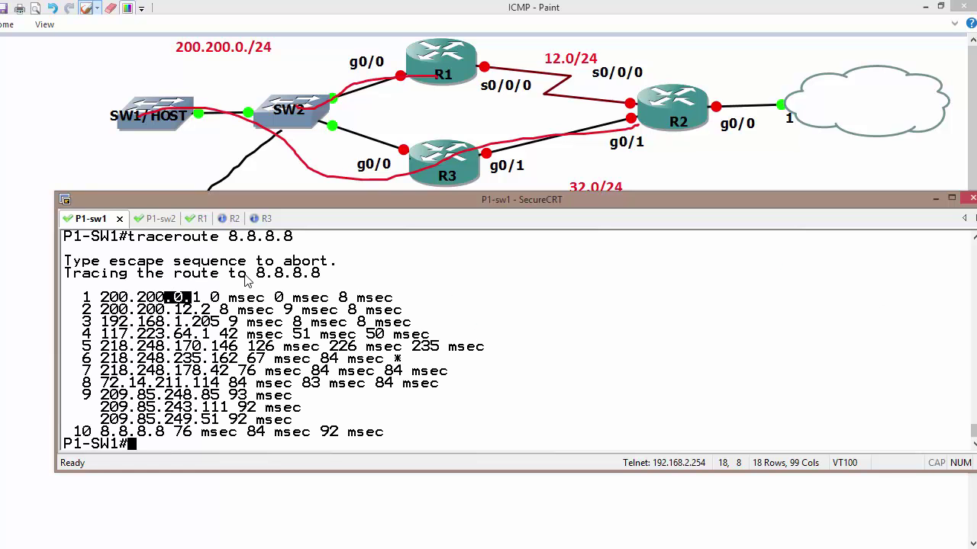
pyautogui.click(257, 220)
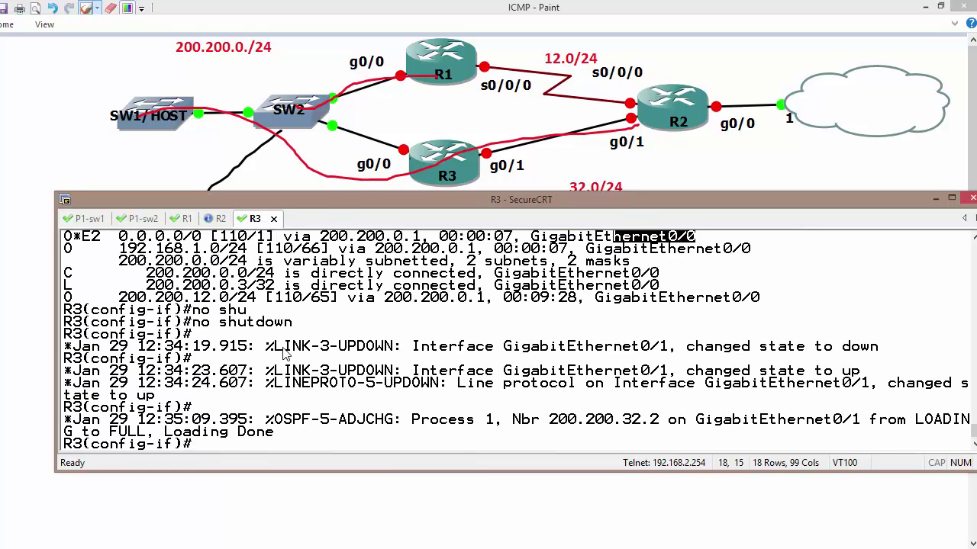
pyautogui.hotkey('ctrl', 'z')
pyautogui.press('Return')
pyautogui.press('Return')
pyautogui.press('Return')
pyautogui.write('sir')
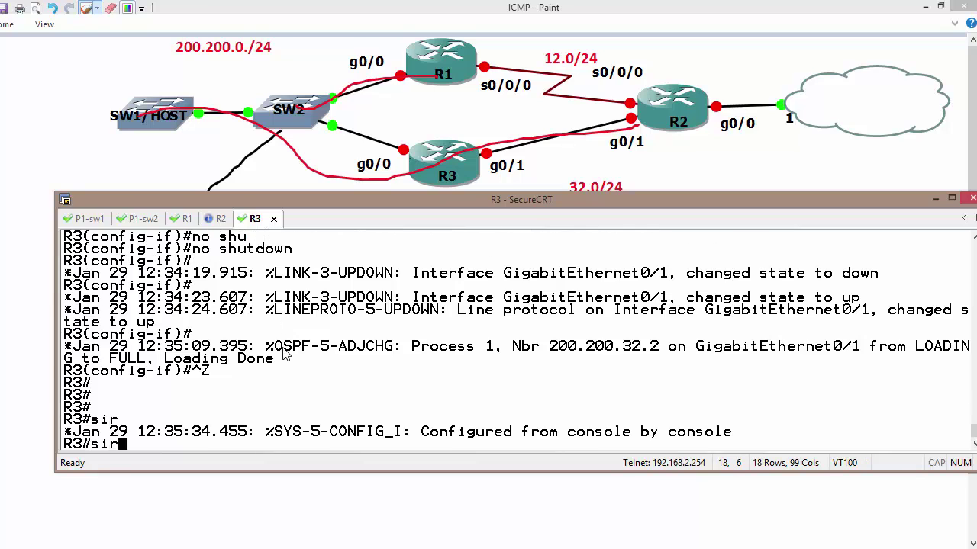
pyautogui.press('Return')
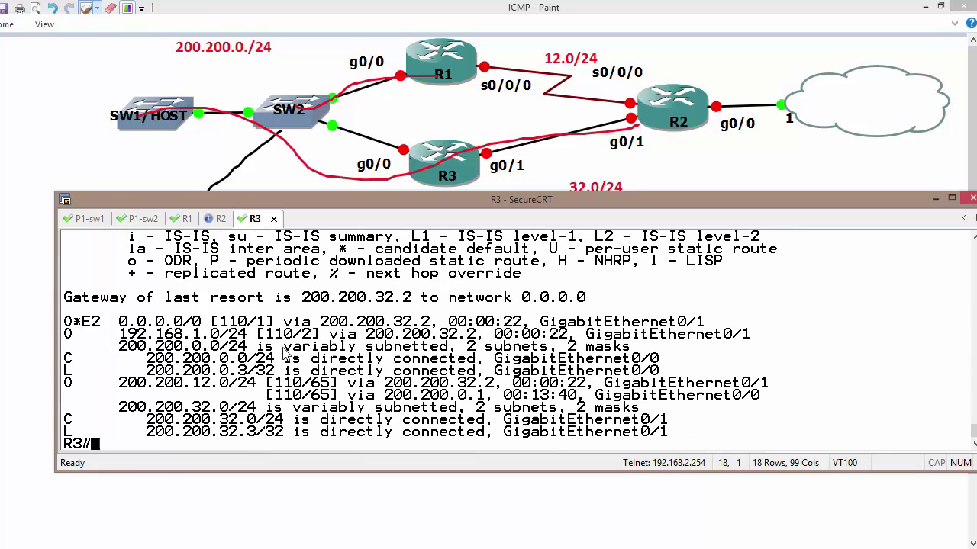
pyautogui.press('Return')
pyautogui.press('Return')
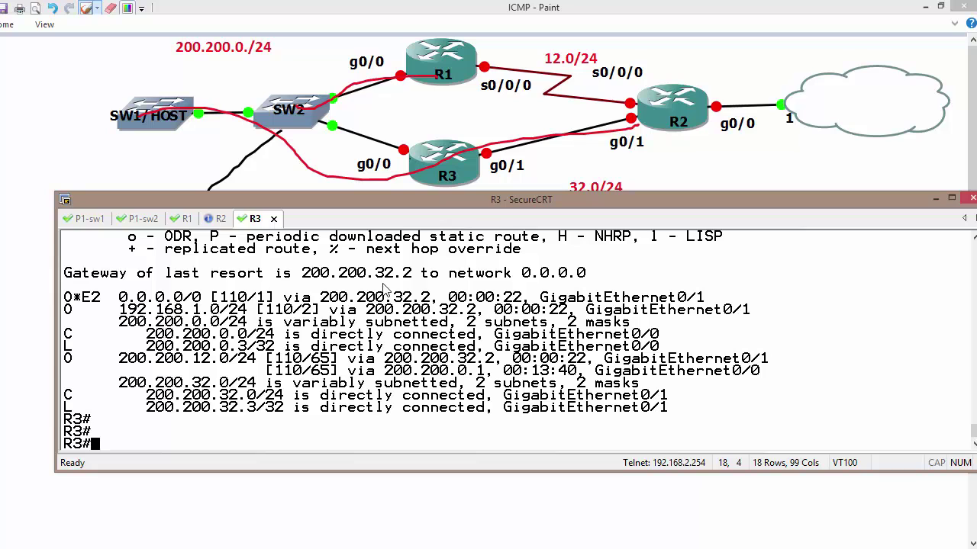
pyautogui.moveTo(702, 301); pyautogui.dragTo(65, 298)
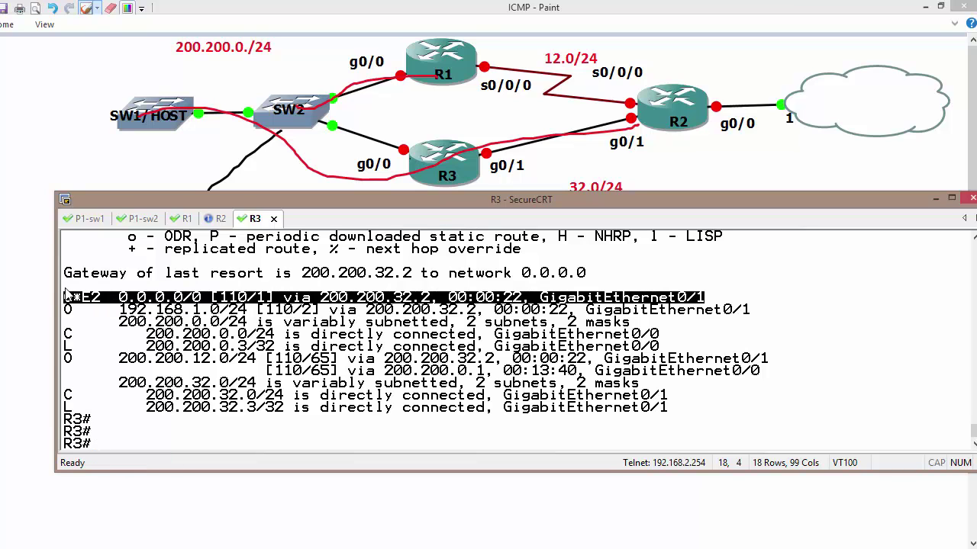
# Return to the P1-sw1 session and ping 8.8.8.8 twice
pyautogui.click(90, 219)
pyautogui.press('Return')
pyautogui.press('Return')
pyautogui.press('Return')
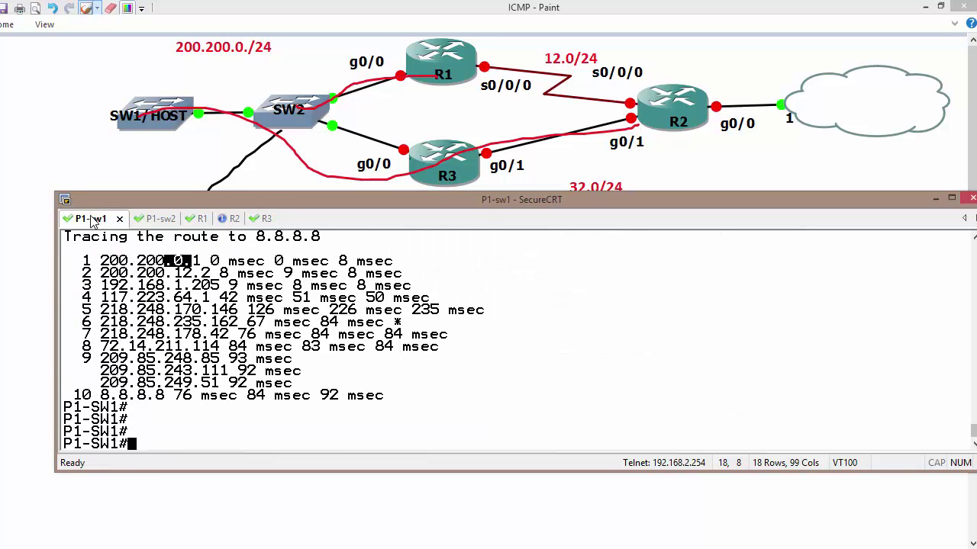
pyautogui.write('pin')
pyautogui.press('Tab')
pyautogui.write('8.8.8.8')
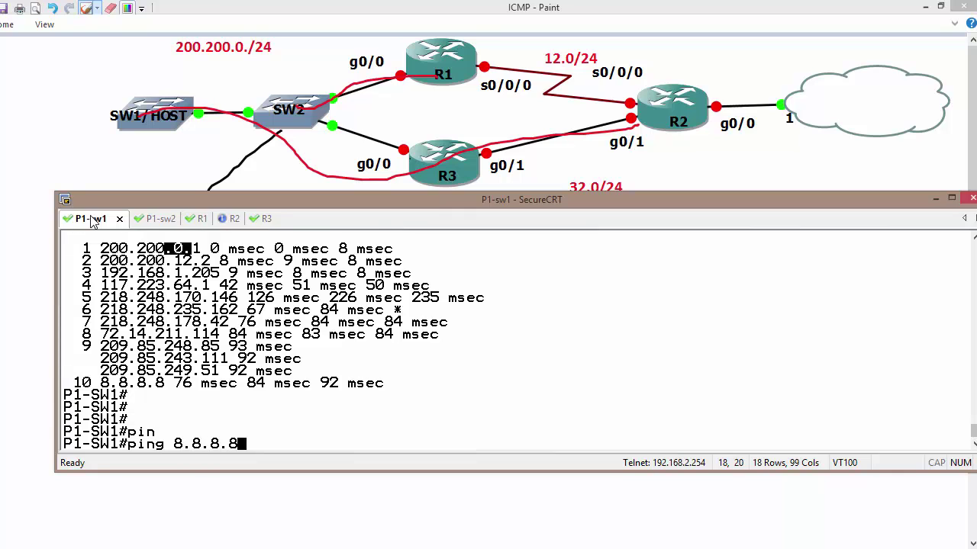
pyautogui.press('Return')
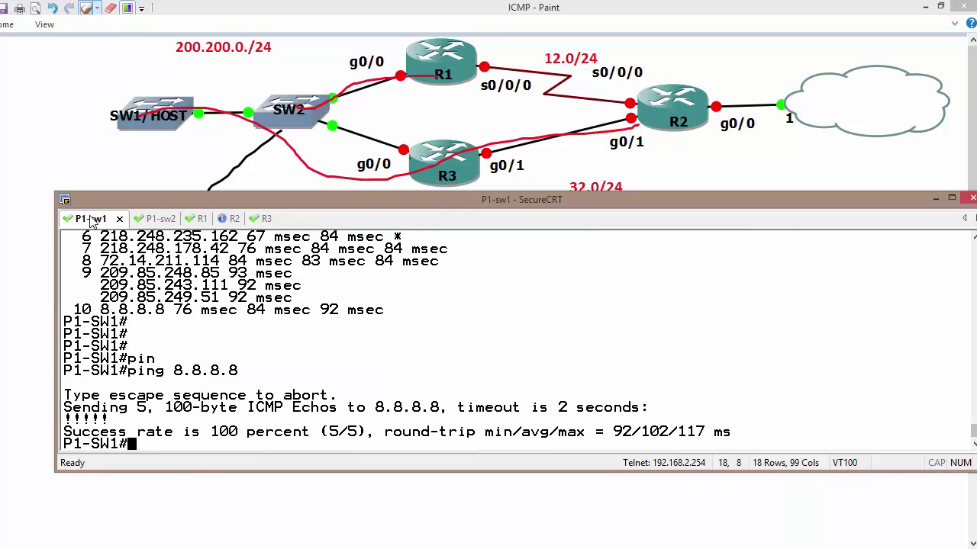
pyautogui.press('Up')
pyautogui.press('Return')
# Trace the route to 8.8.8.8 from P1-SW1 again, highlight the end of the first hop's address, and return to the Paint topology
pyautogui.write('tra')
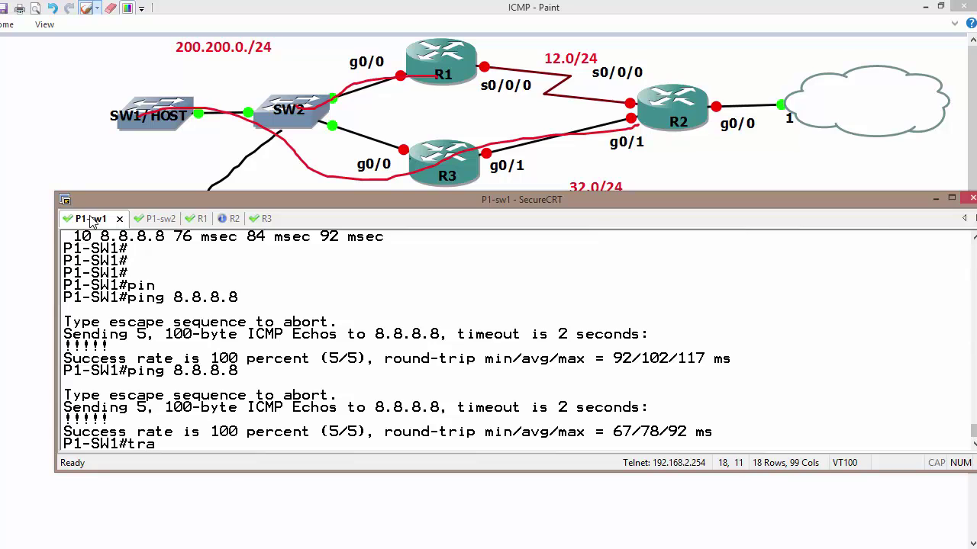
pyautogui.press('Tab')
pyautogui.write('8.8.8.8')
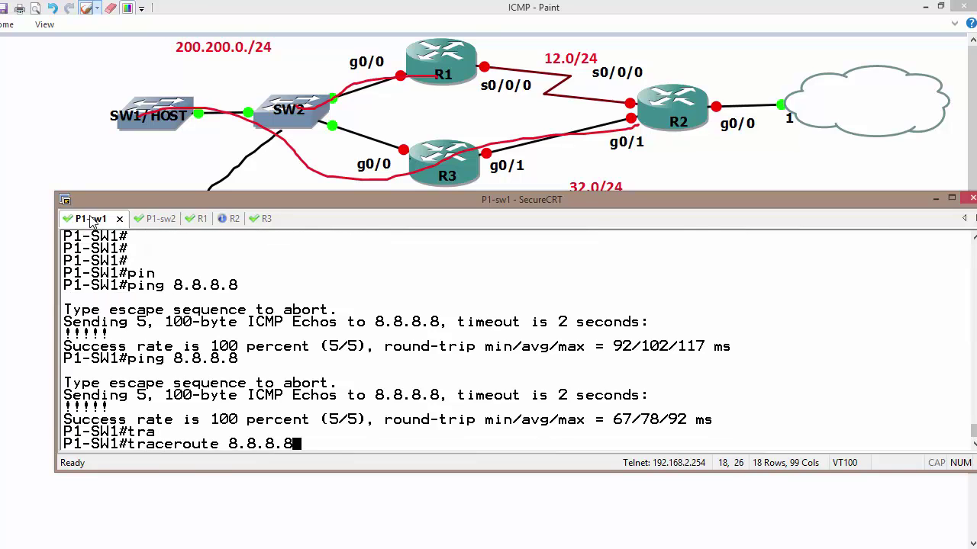
pyautogui.press('Return')
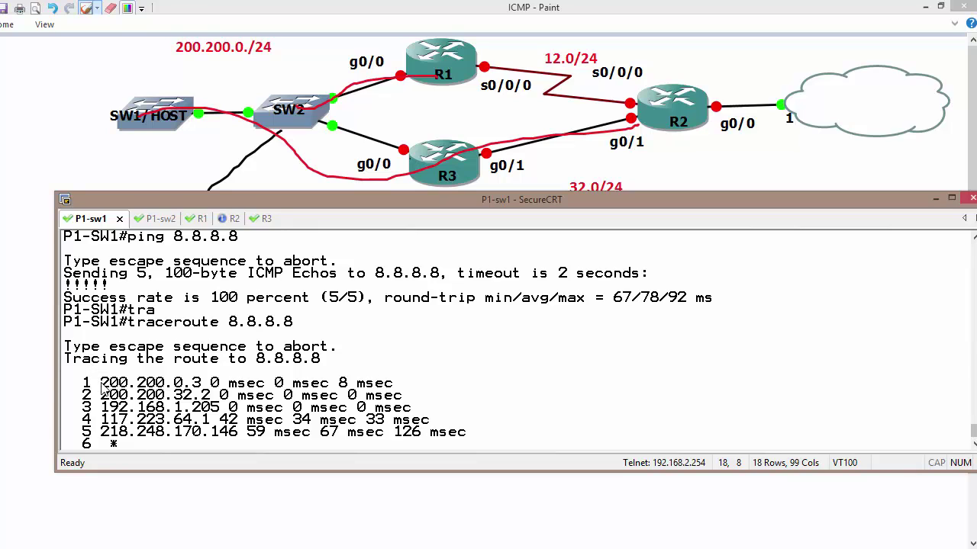
pyautogui.moveTo(101, 387); pyautogui.dragTo(195, 390)
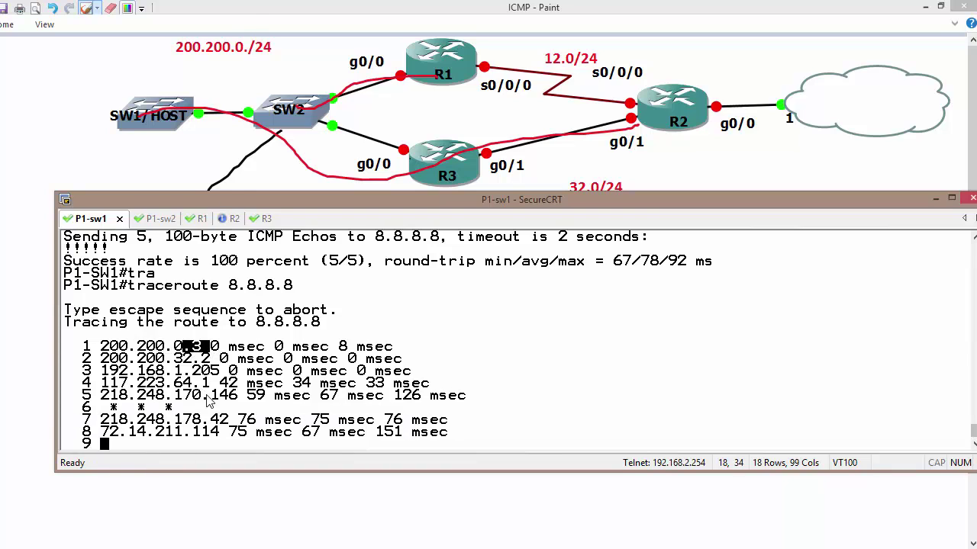
pyautogui.click(239, 11)
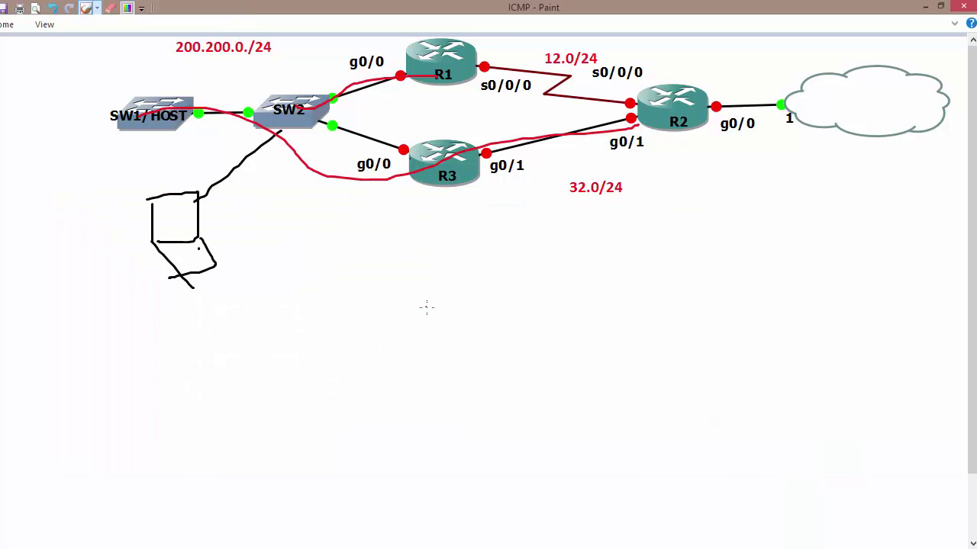